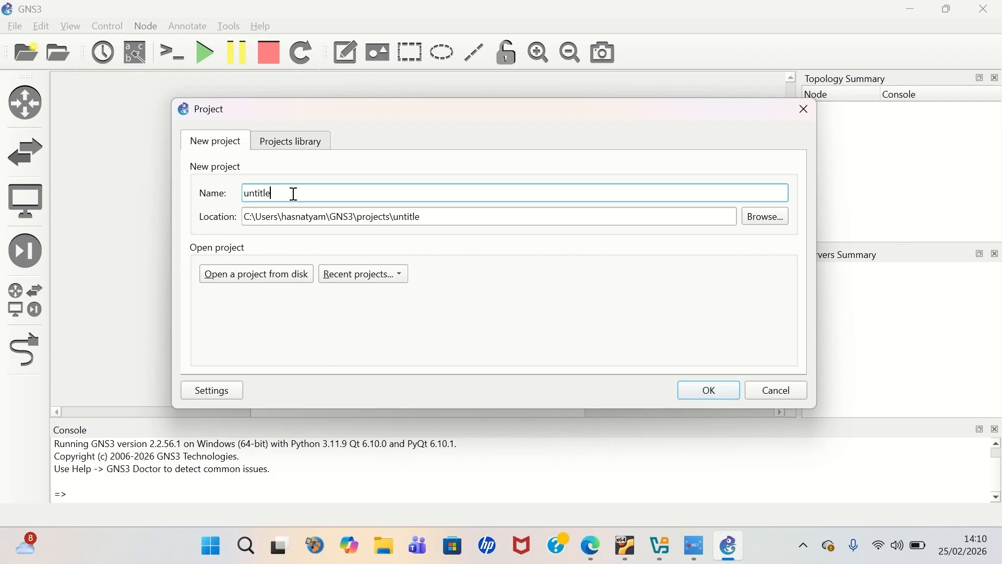
pyautogui.write('sniffing')
pyautogui.click(695, 389)
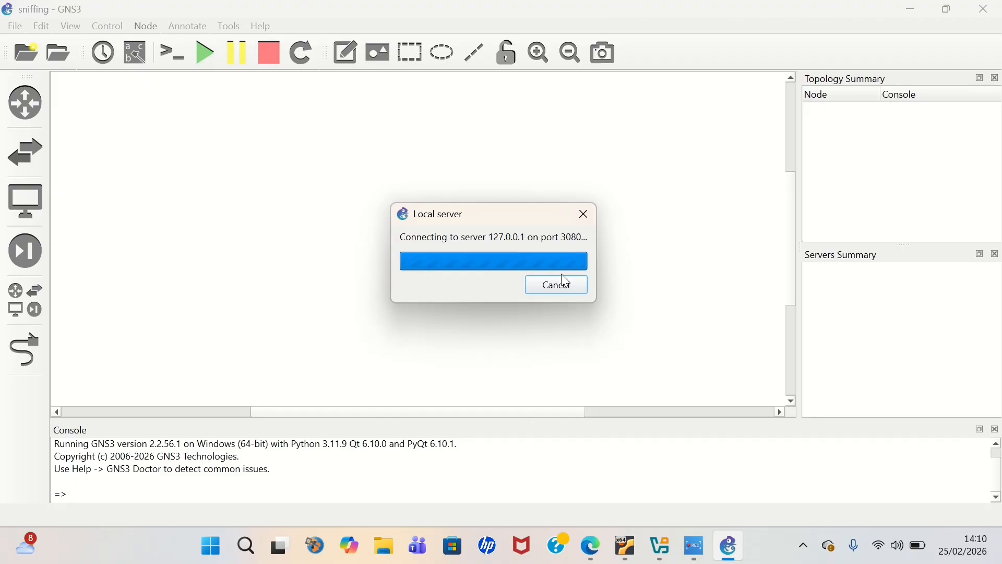
pyautogui.click(561, 274)
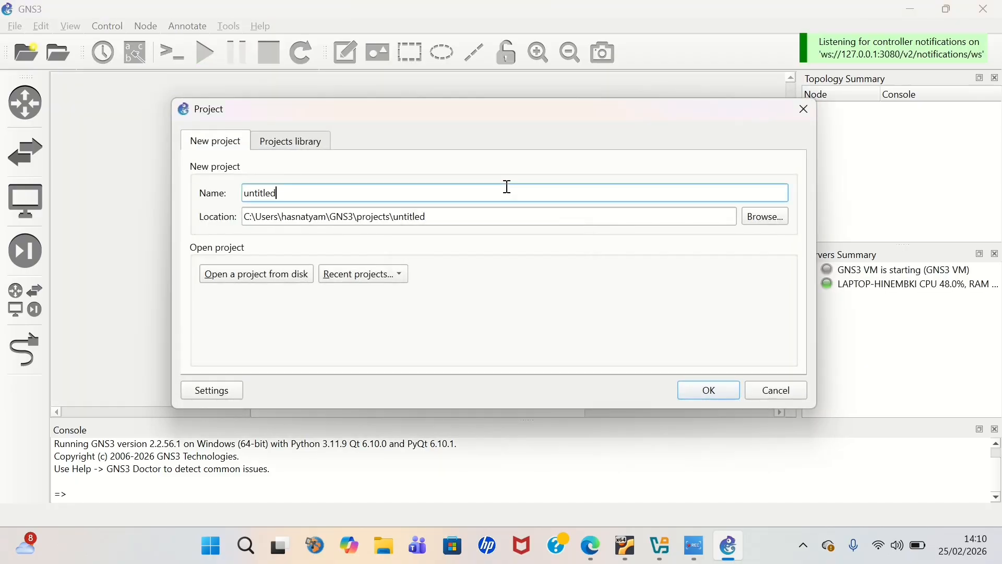
# Create a new project named "sniffing" in place of the default untitled name
pyautogui.press('BackSpace')
pyautogui.press('BackSpace')
pyautogui.press('BackSpace')
pyautogui.press('BackSpace')
pyautogui.press('BackSpace')
pyautogui.press('BackSpace')
pyautogui.press('BackSpace')
pyautogui.press('BackSpace')
pyautogui.write('sniffing')
pyautogui.click(708, 393)
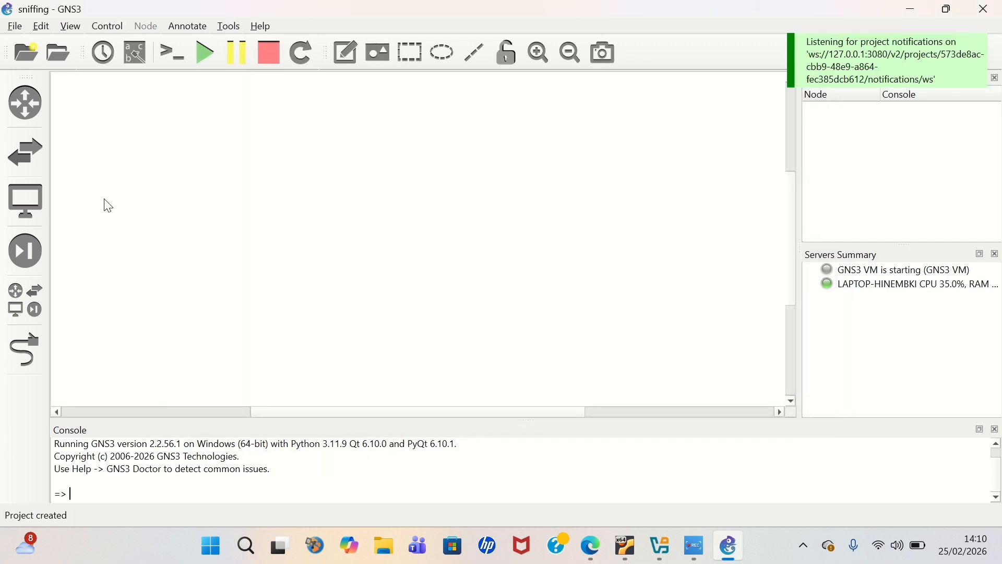
# Add two PC end devices side by side to the empty topology workspace
pyautogui.click(27, 195)
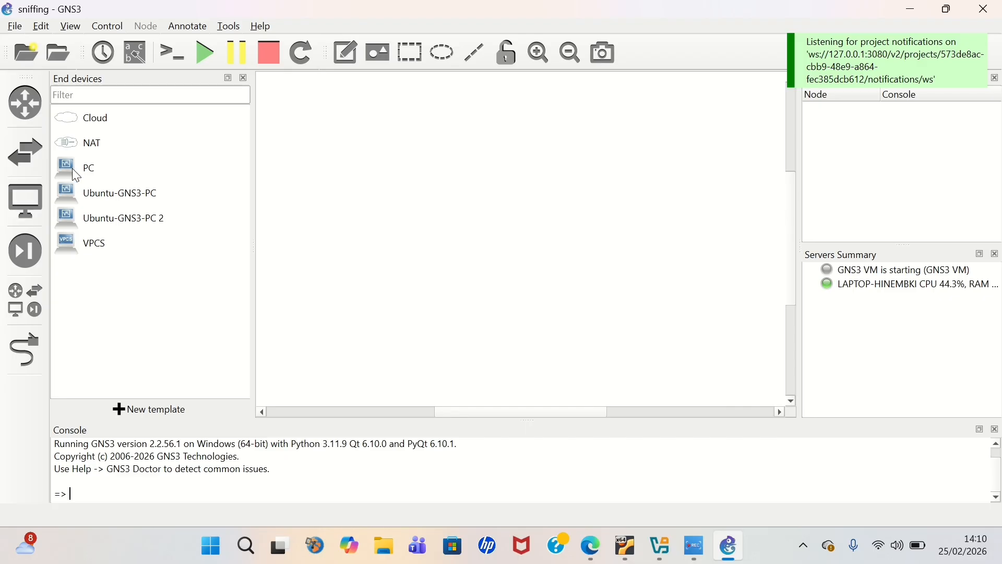
pyautogui.moveTo(72, 169); pyautogui.dragTo(418, 257)
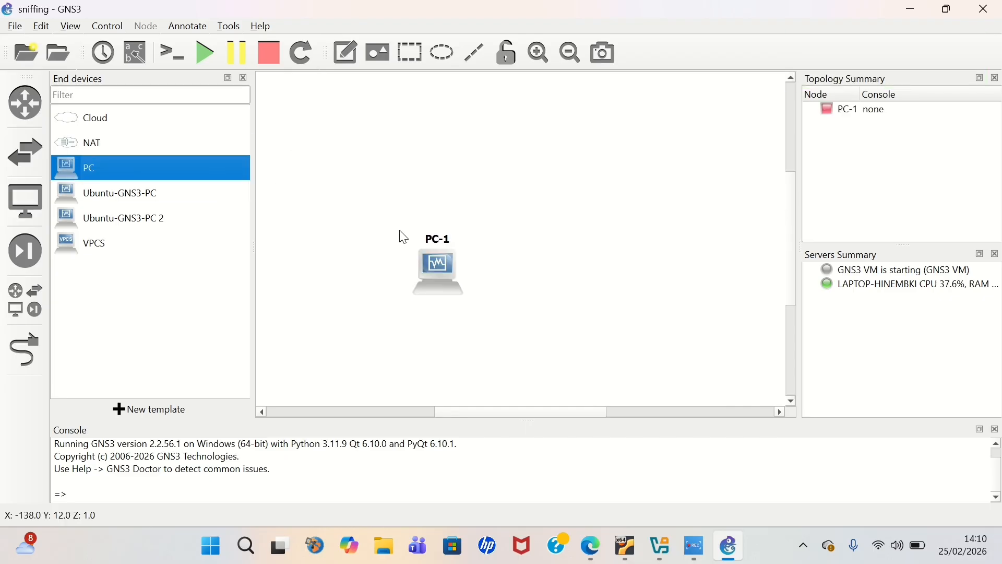
pyautogui.moveTo(76, 170); pyautogui.dragTo(621, 260)
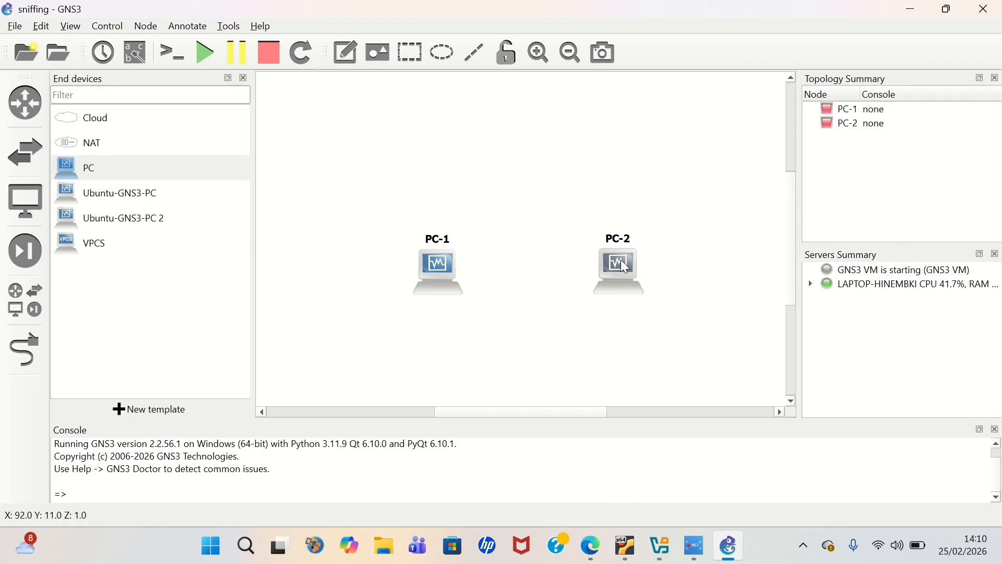
pyautogui.click(519, 184)
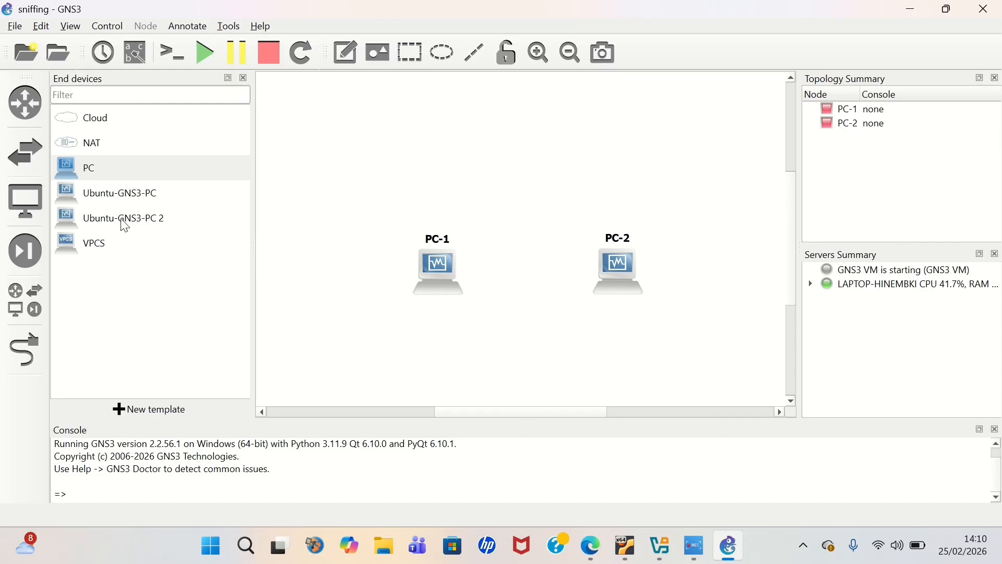
# Link PC-1's Ethernet0 interface to PC-2's Ethernet0 interface
pyautogui.click(24, 349)
pyautogui.click(448, 270)
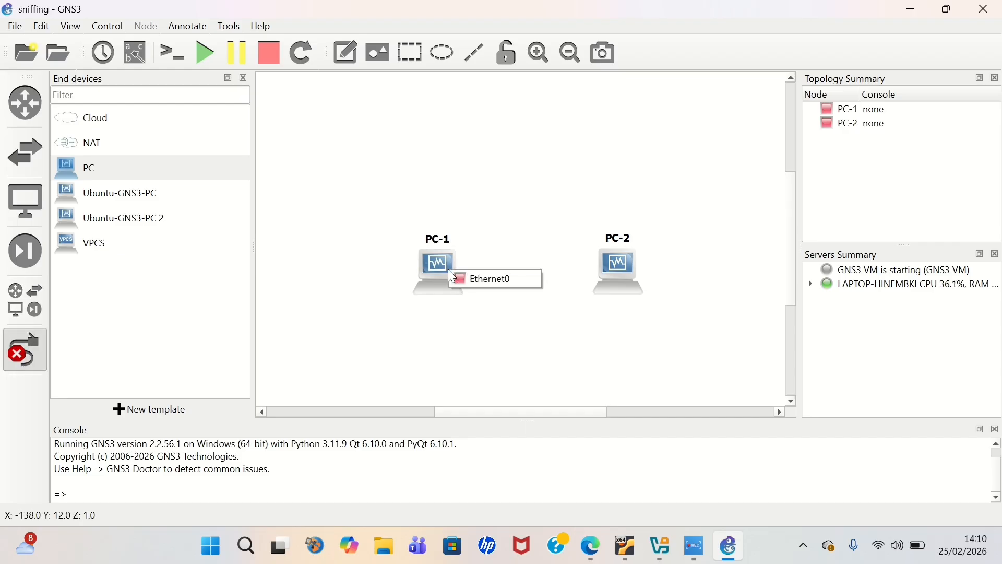
pyautogui.click(486, 275)
pyautogui.click(622, 270)
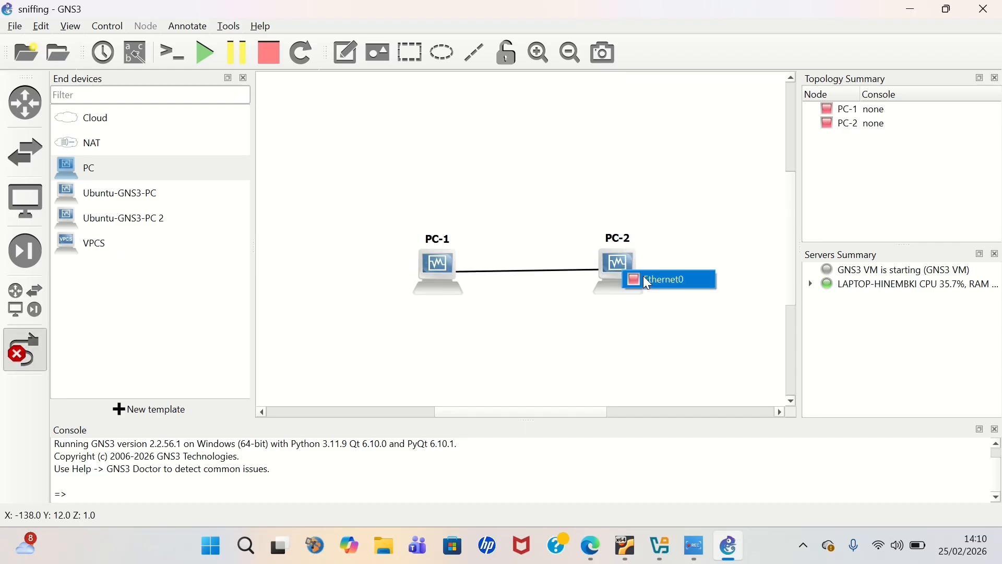
pyautogui.click(645, 277)
# Start both the PC-1 and PC-2 nodes in the topology
pyautogui.rightClick(443, 272)
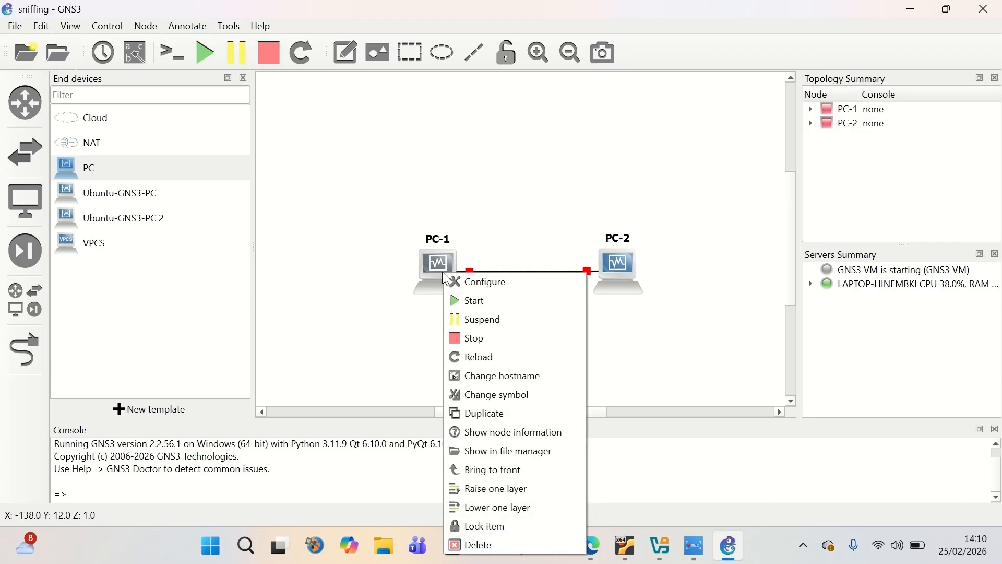
pyautogui.click(456, 300)
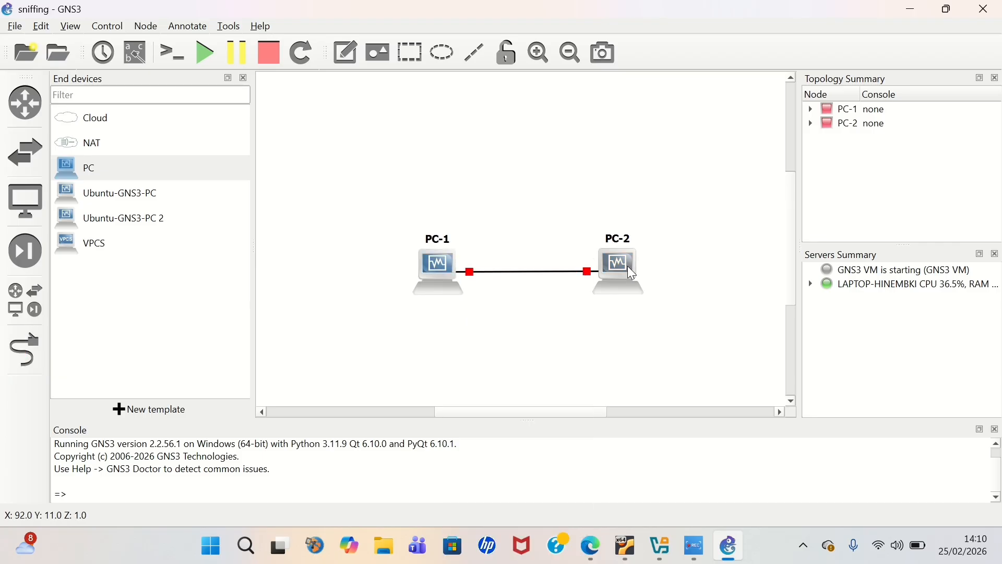
pyautogui.rightClick(628, 267)
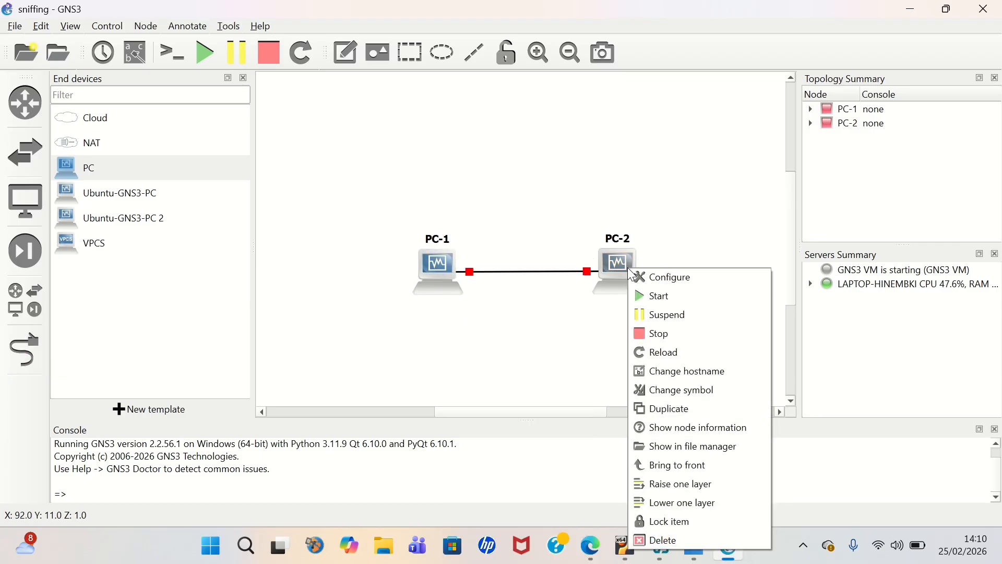
pyautogui.click(653, 296)
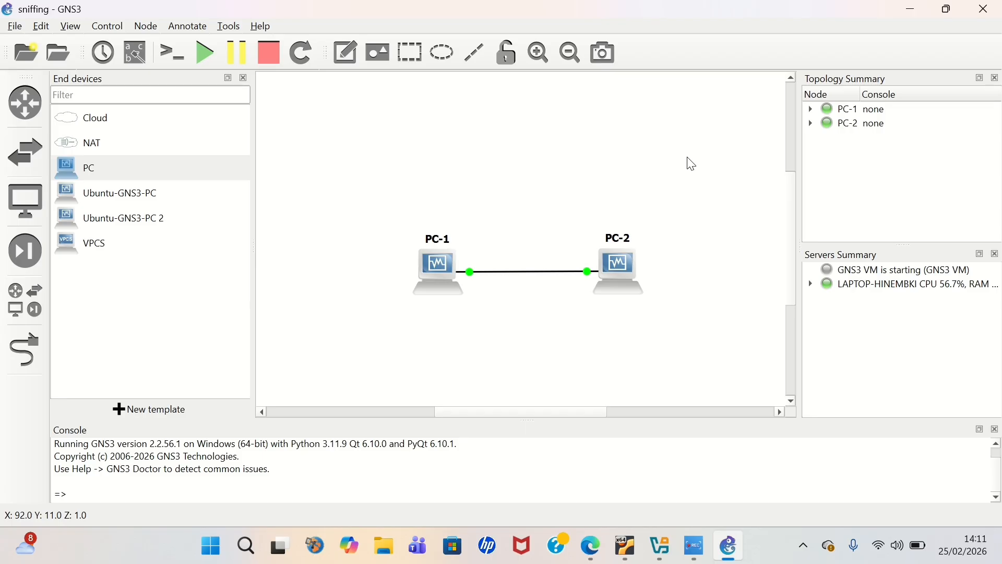
# Switch to Oracle VirtualBox Manager and show the running PC-1 machine's window, clearing its notifications and moving it higher on the screen
pyautogui.click(668, 558)
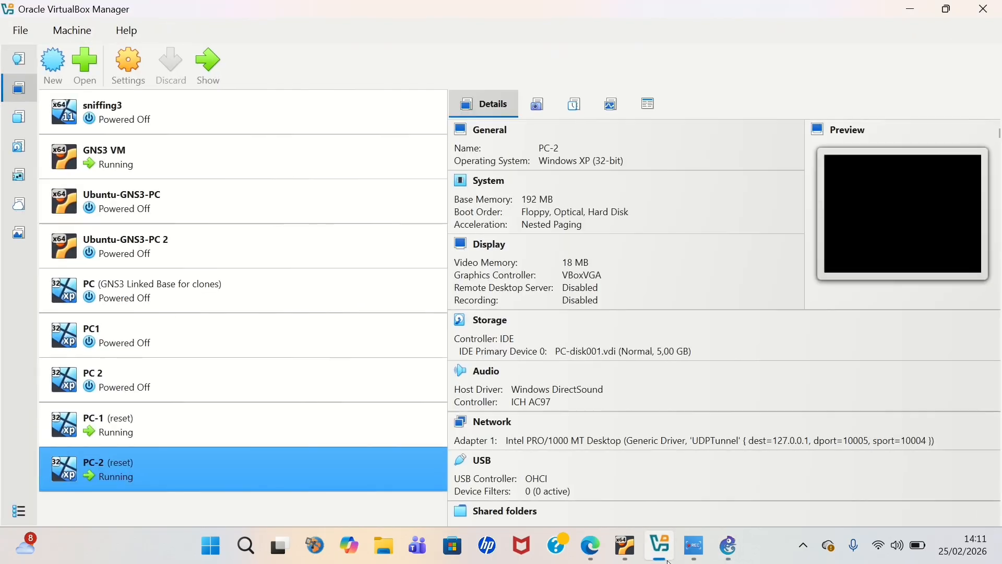
pyautogui.click(342, 423)
pyautogui.rightClick(343, 425)
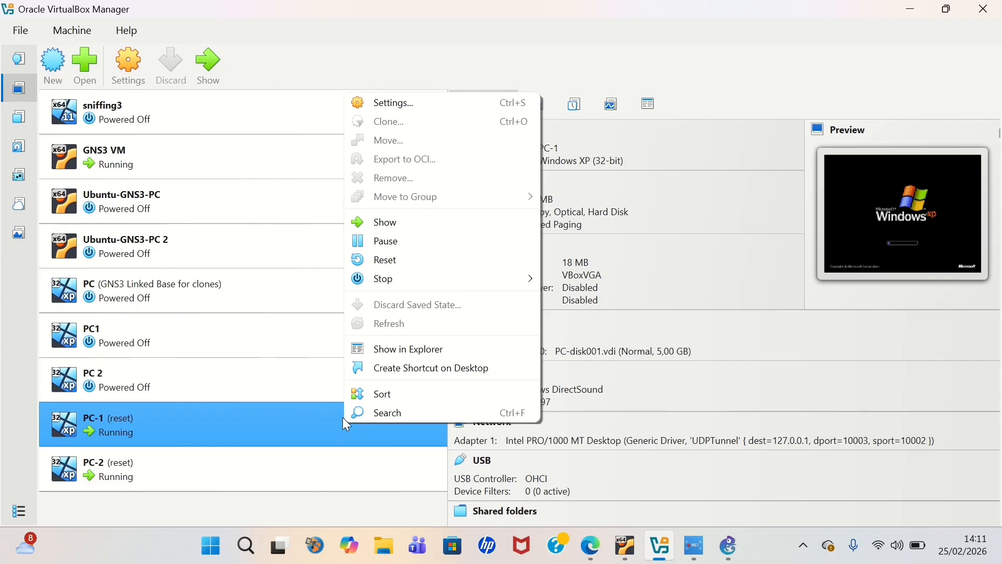
pyautogui.click(387, 223)
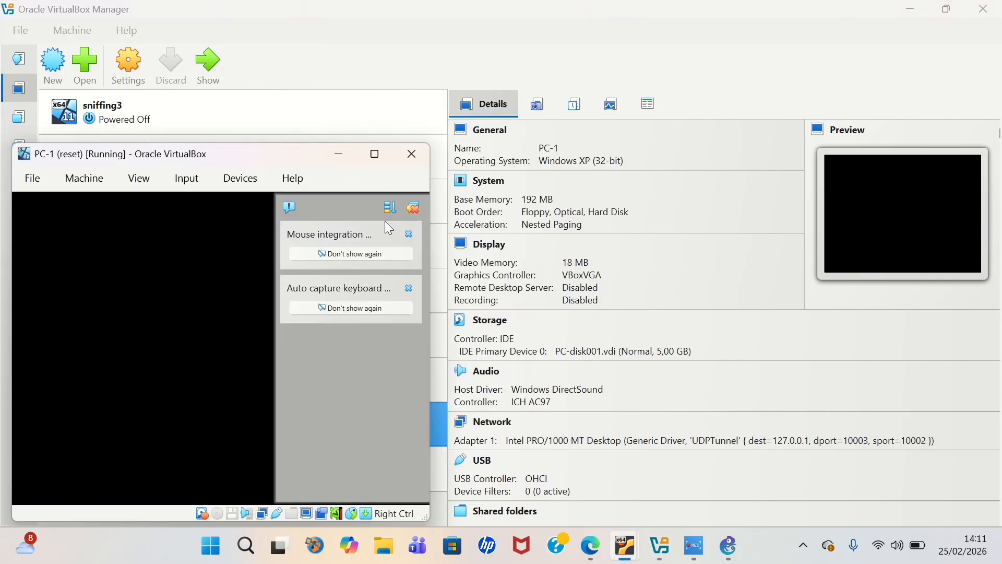
pyautogui.click(419, 206)
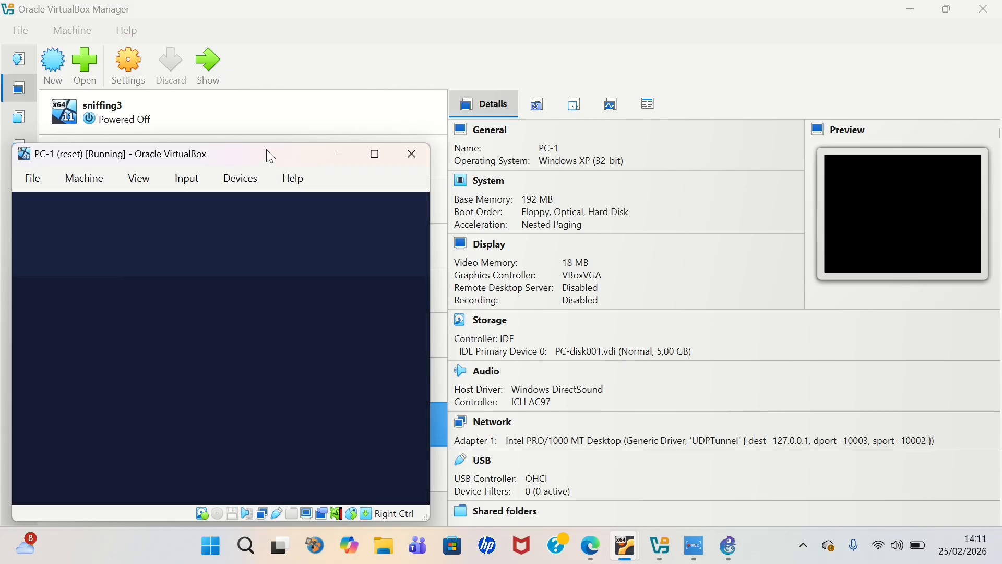
pyautogui.moveTo(270, 155); pyautogui.dragTo(335, 60)
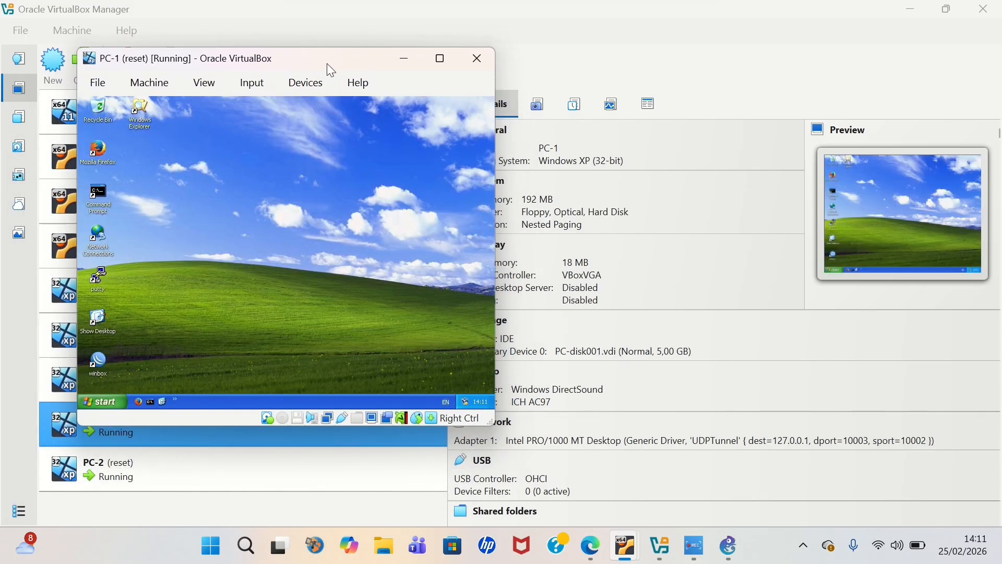
# Show the running PC-2 machine's window, minimize VirtualBox Manager and align PC-2 beside the PC-1 window
pyautogui.click(166, 481)
pyautogui.rightClick(166, 480)
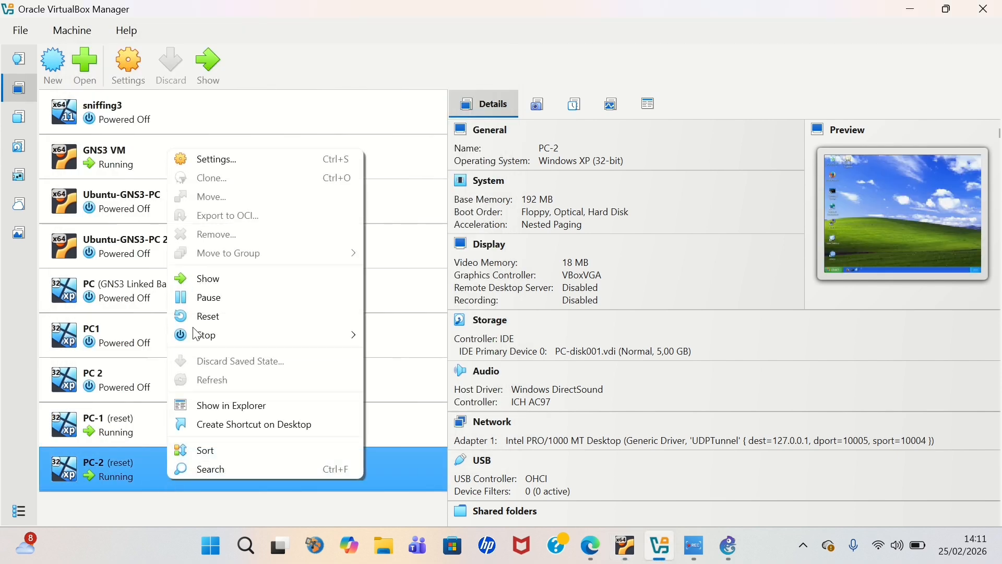
pyautogui.click(214, 278)
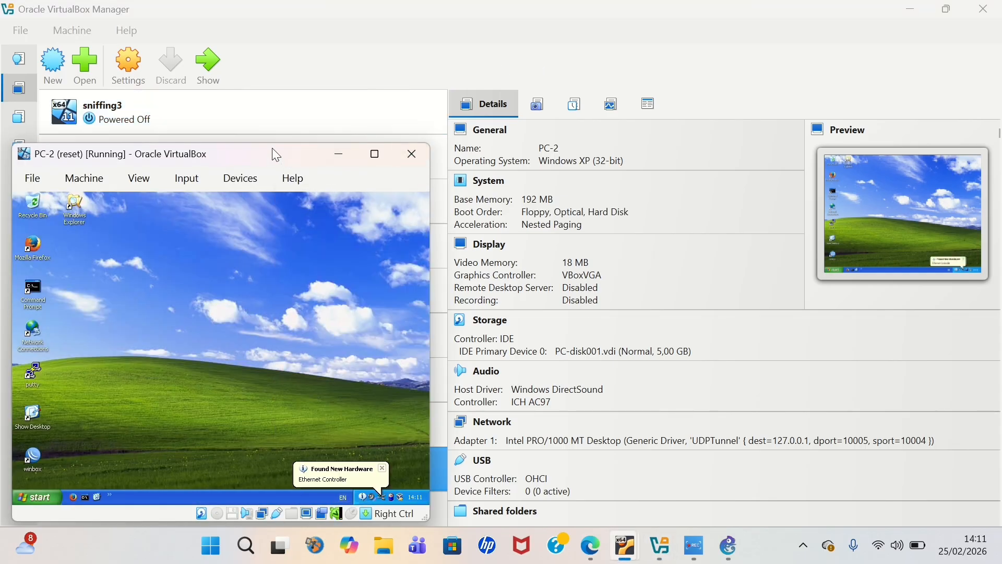
pyautogui.moveTo(277, 154); pyautogui.dragTo(763, 102)
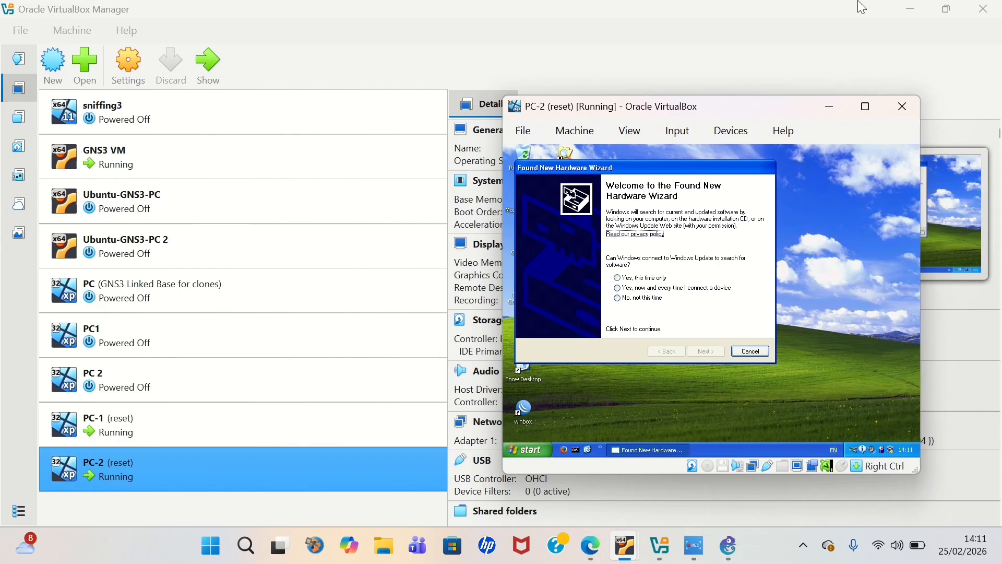
pyautogui.click(911, 8)
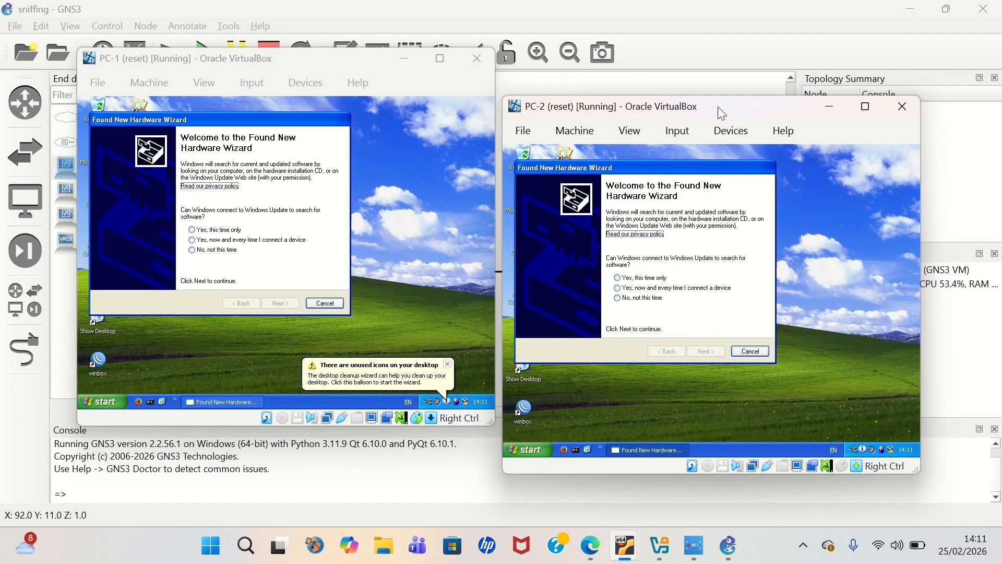
pyautogui.moveTo(719, 106); pyautogui.dragTo(729, 60)
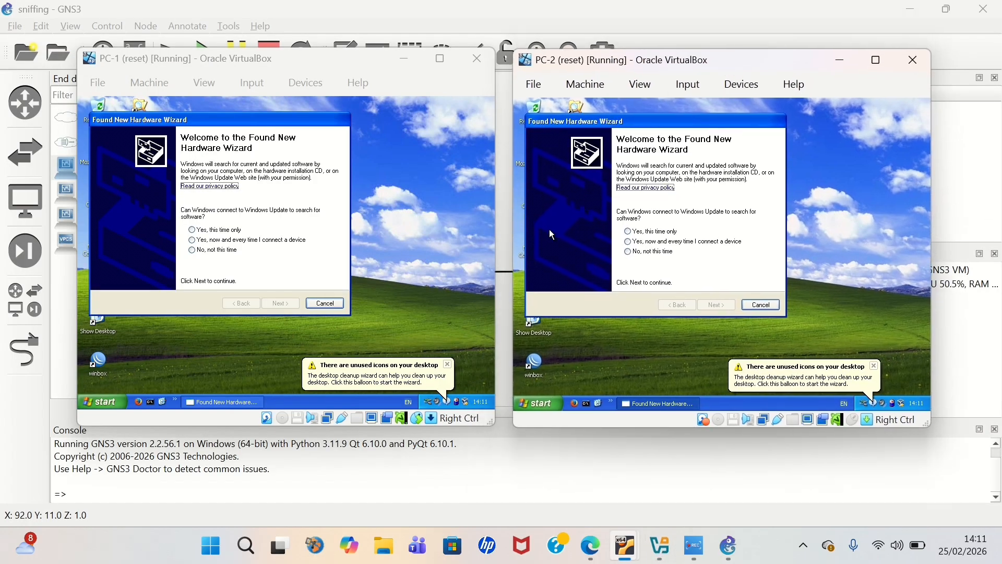
# Run PC-1's Found New Hardware Wizard through to its end with "No, not this time" and automatic software installation, dismissing the notification balloons
pyautogui.click(448, 364)
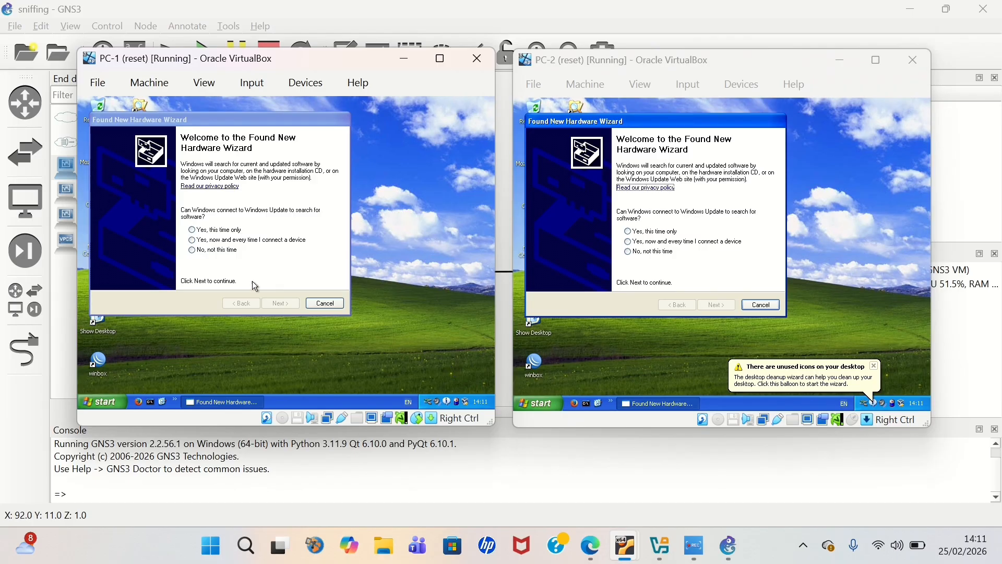
pyautogui.click(232, 253)
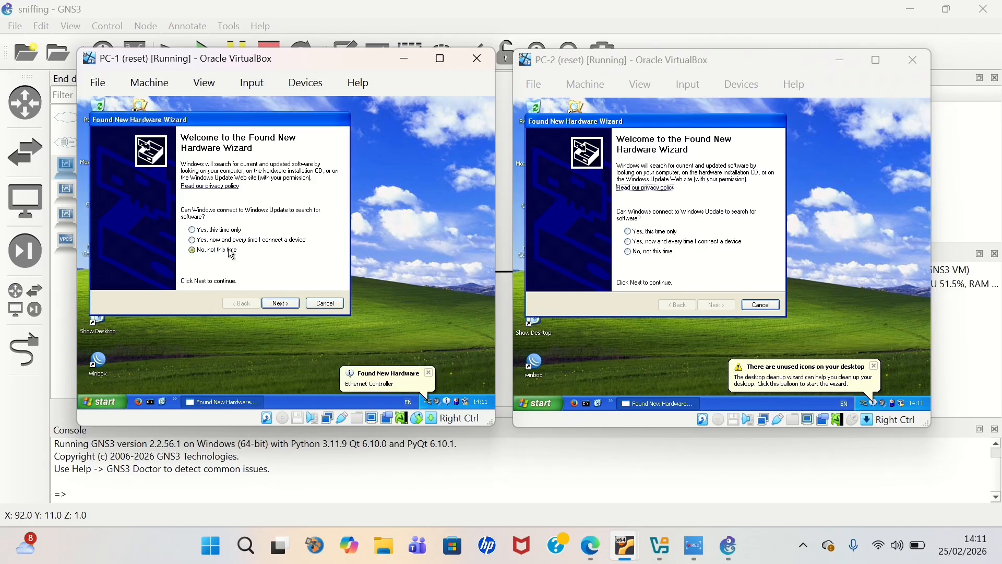
pyautogui.click(277, 311)
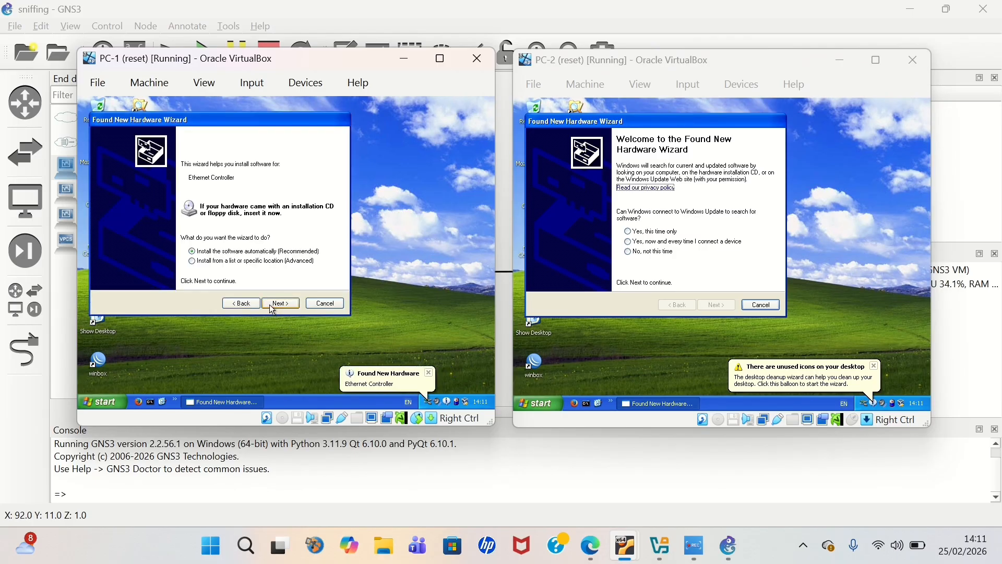
pyautogui.click(431, 374)
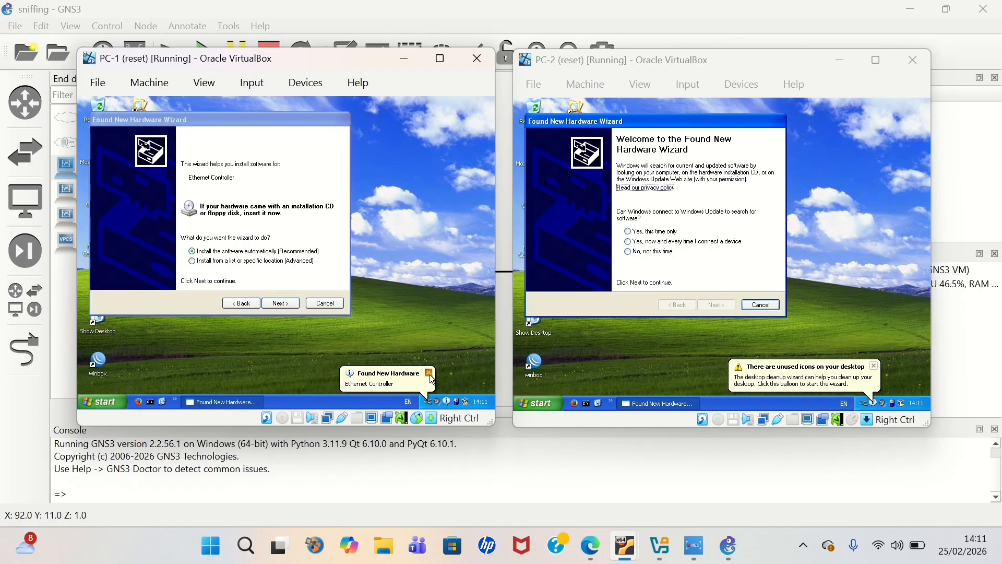
pyautogui.click(277, 303)
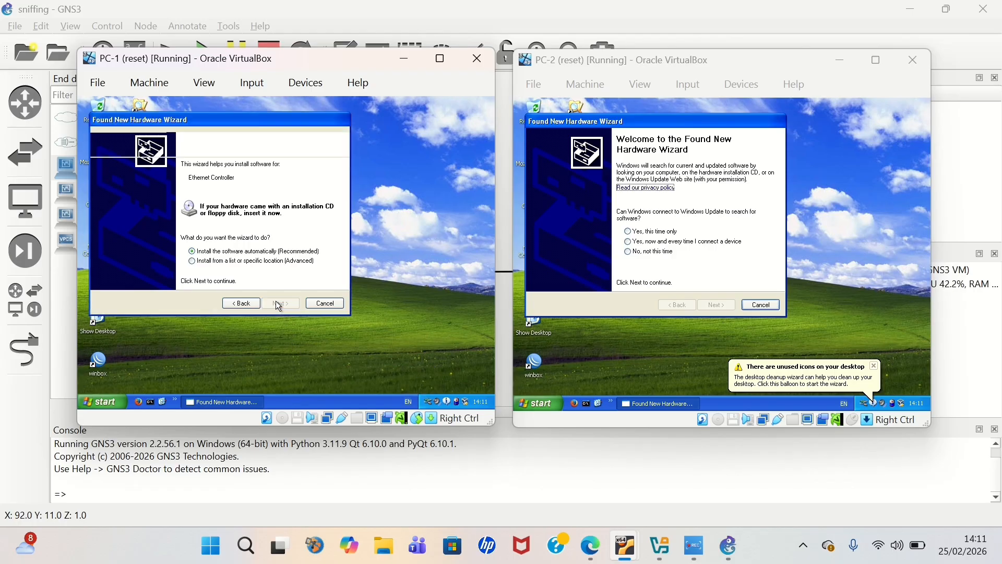
pyautogui.click(277, 303)
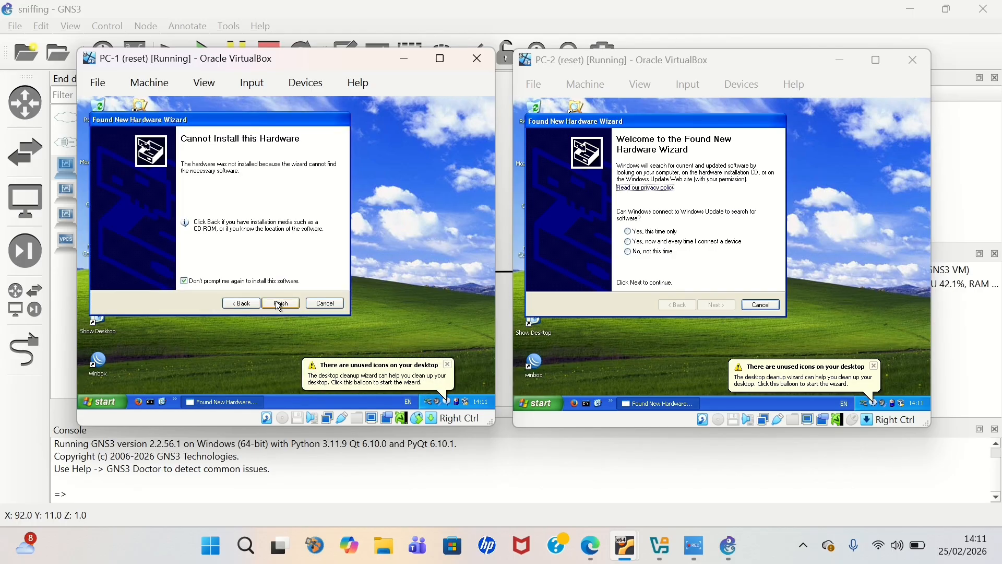
pyautogui.click(281, 304)
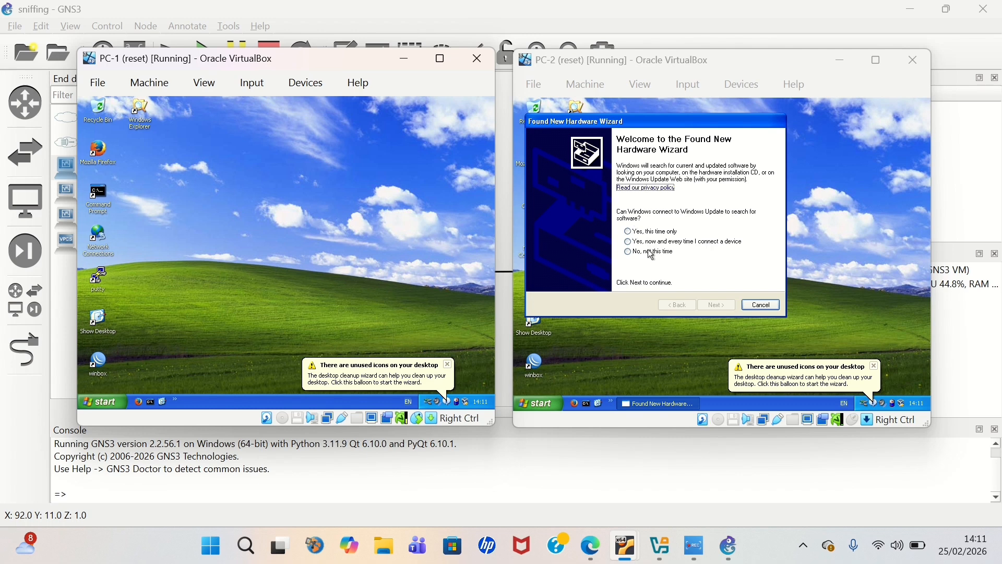
# Run PC-2's Found New Hardware Wizard to its end with "No, not this time", and dismiss the unused desktop icons notice on PC-1
pyautogui.click(629, 252)
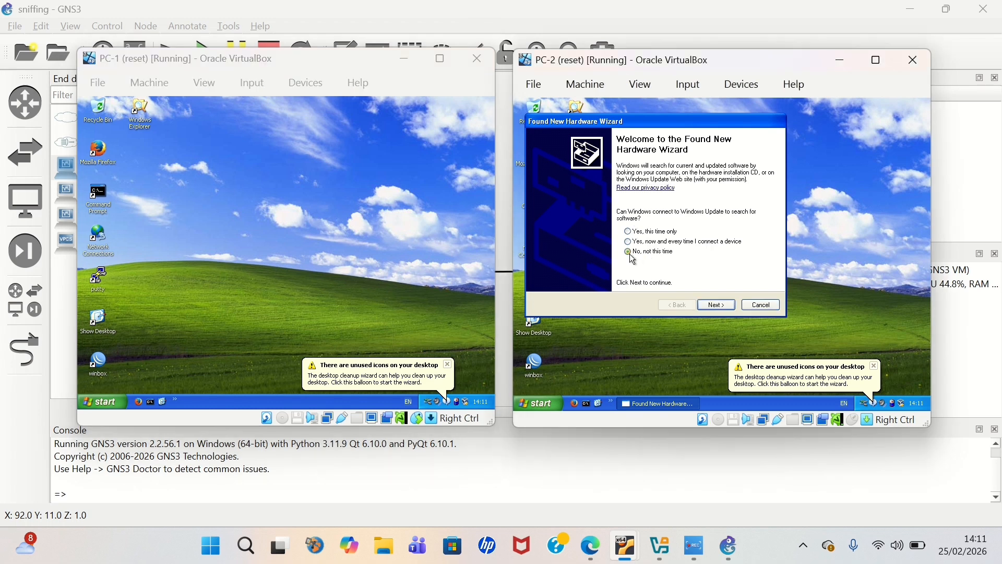
pyautogui.click(715, 306)
pyautogui.click(713, 308)
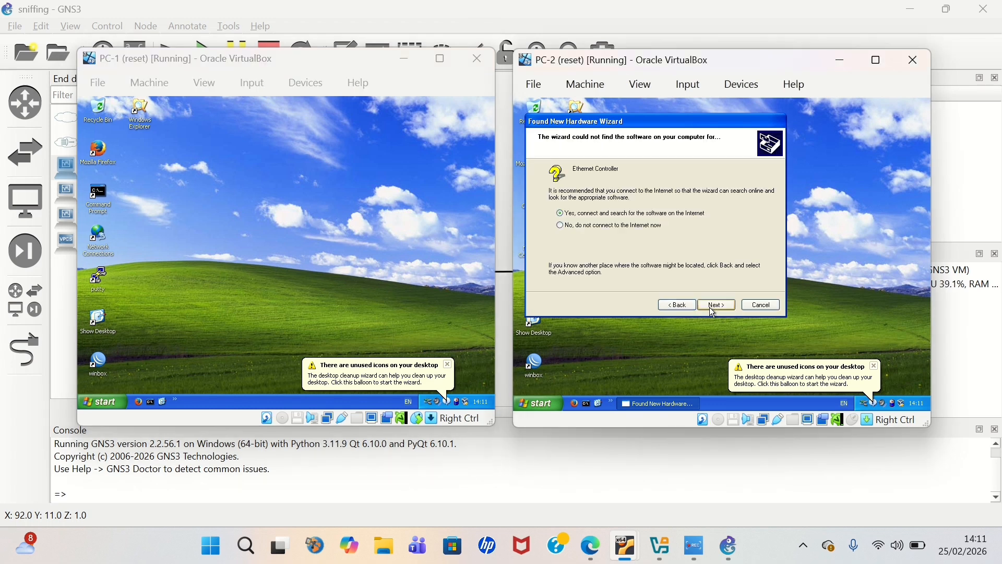
pyautogui.click(710, 308)
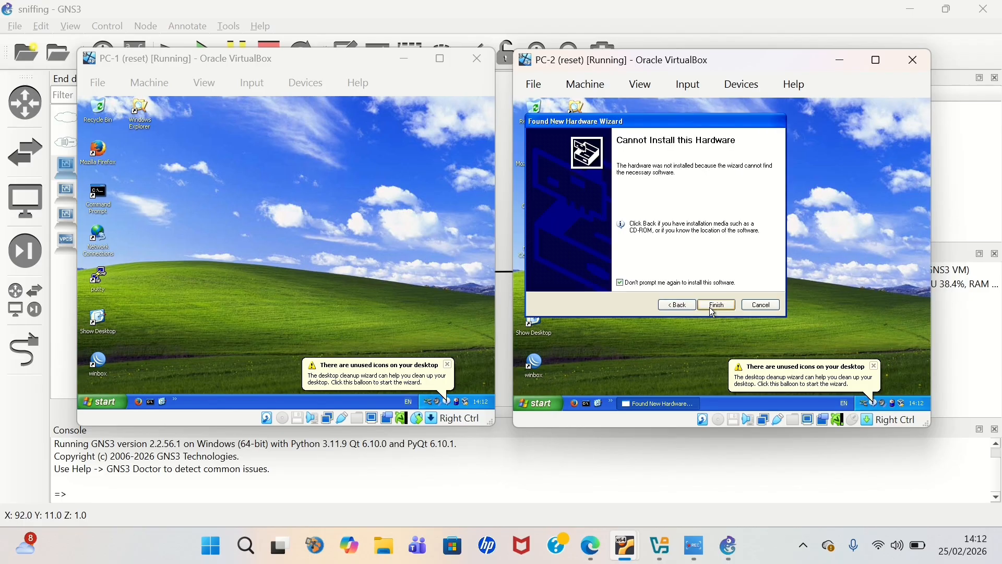
pyautogui.click(714, 308)
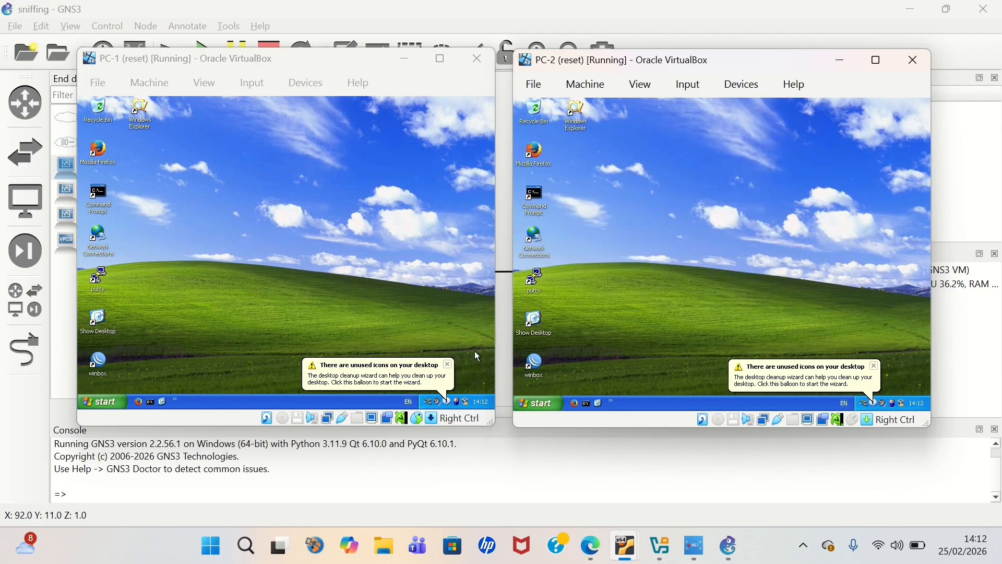
pyautogui.click(447, 364)
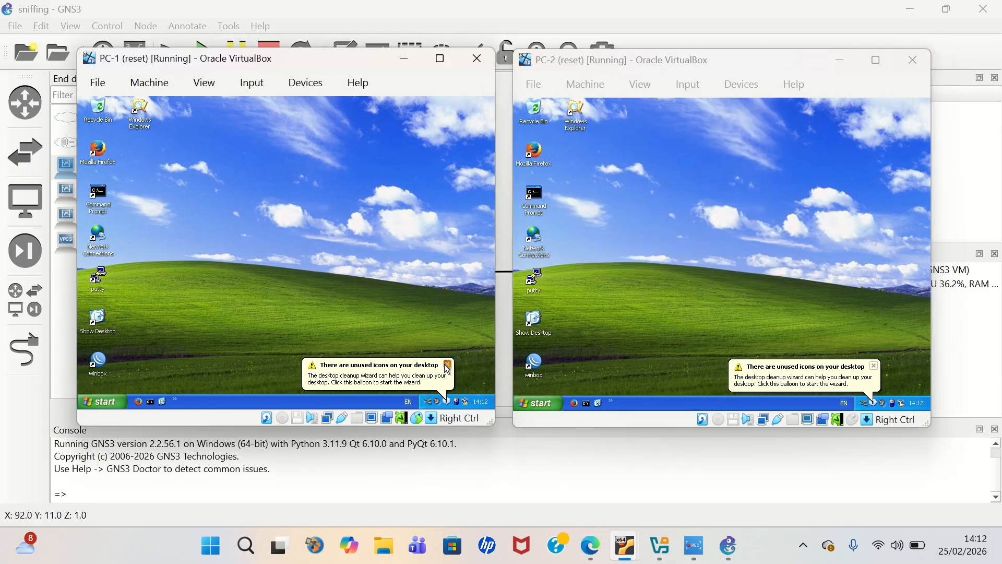
# Dismiss the unused desktop icons notice on PC-2 and open Network Connections through the Control Panel on PC-1 to check its adapters
pyautogui.click(871, 368)
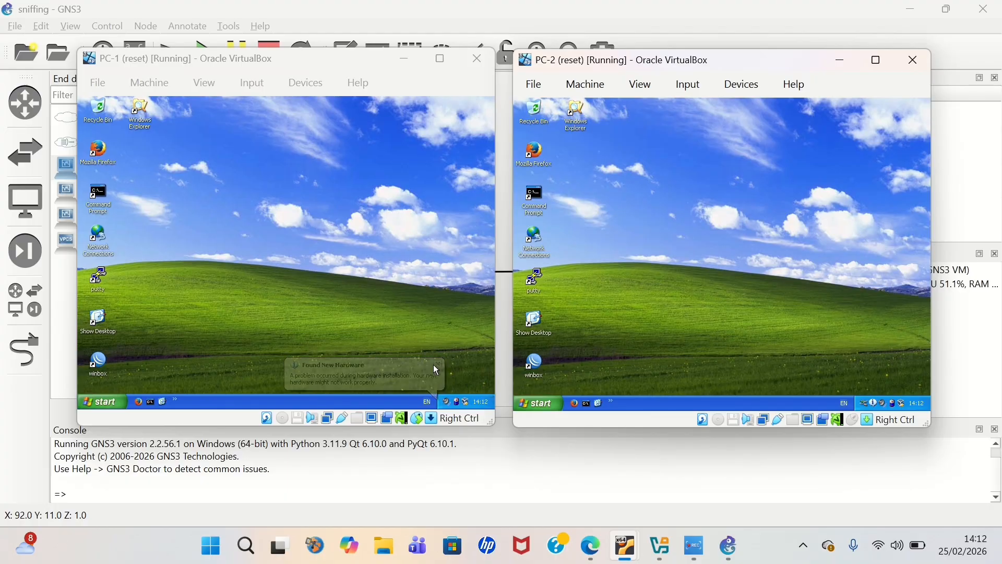
pyautogui.click(116, 404)
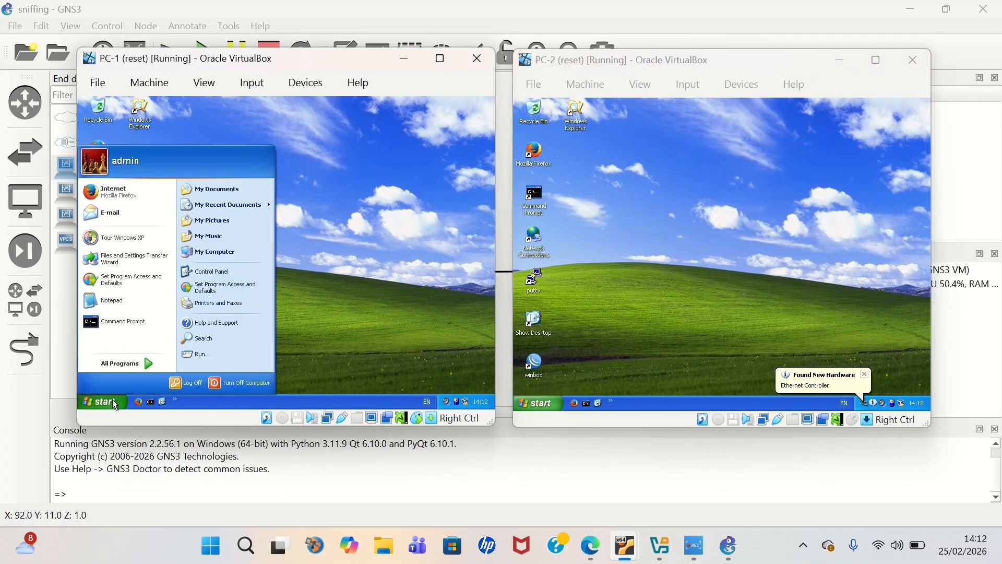
pyautogui.click(209, 271)
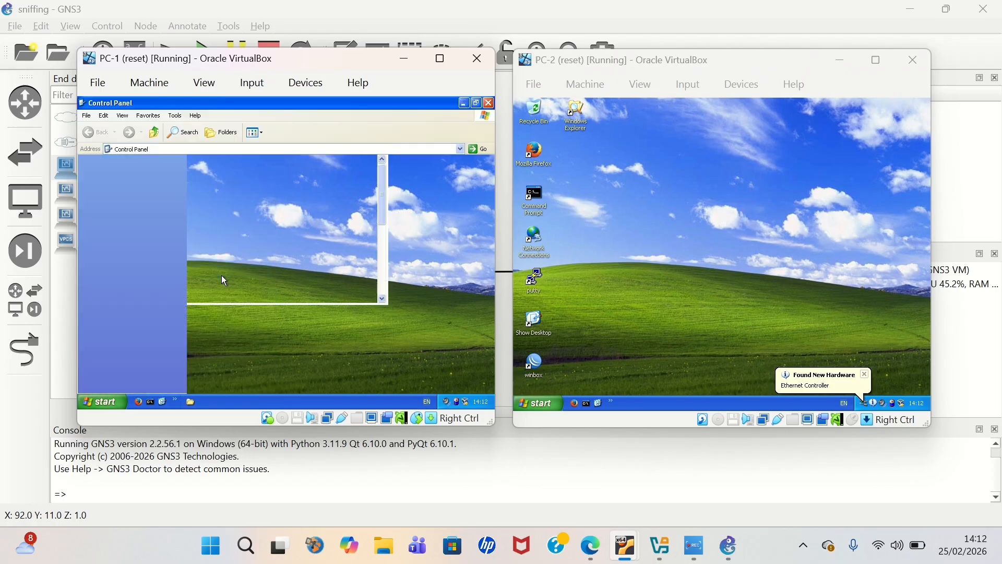
pyautogui.click(445, 222)
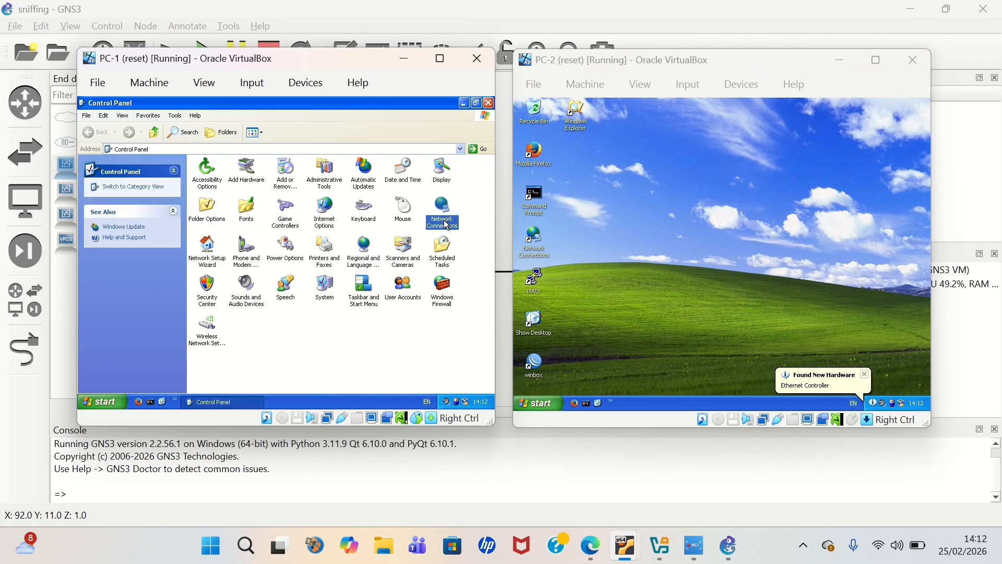
pyautogui.doubleClick(443, 220)
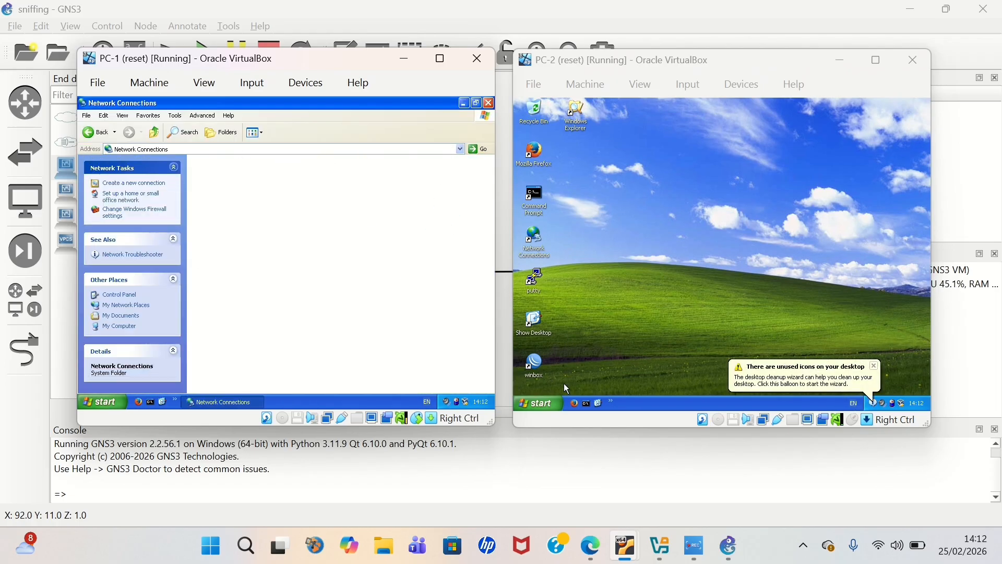
# Open Network Connections through the Control Panel on PC-2 to check its network adapters
pyautogui.click(544, 402)
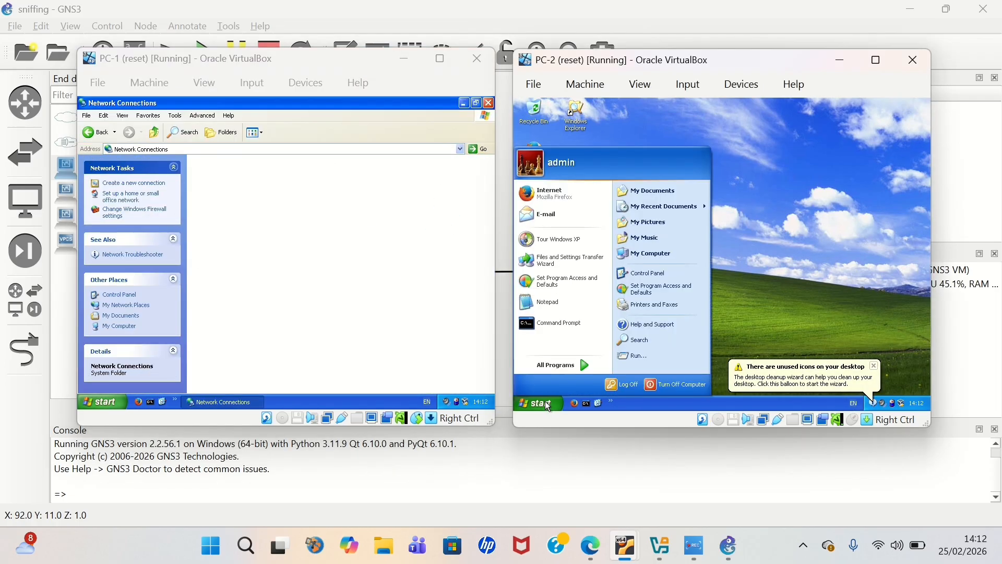
pyautogui.click(636, 272)
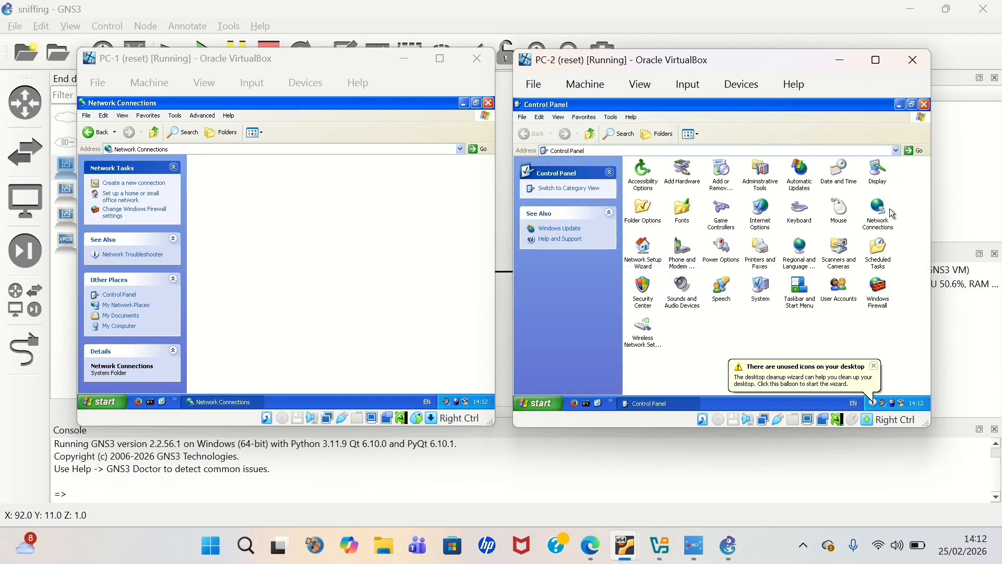
pyautogui.doubleClick(888, 215)
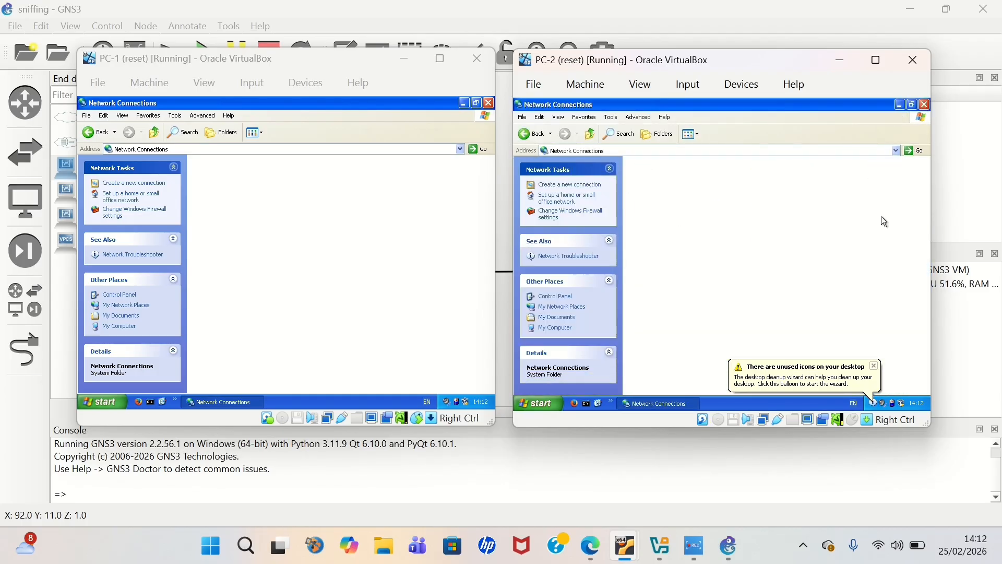
# Close Network Connections on both PCs and minimize the PC-1 and PC-2 machine windows to return to the GNS3 topology
pyautogui.click(489, 103)
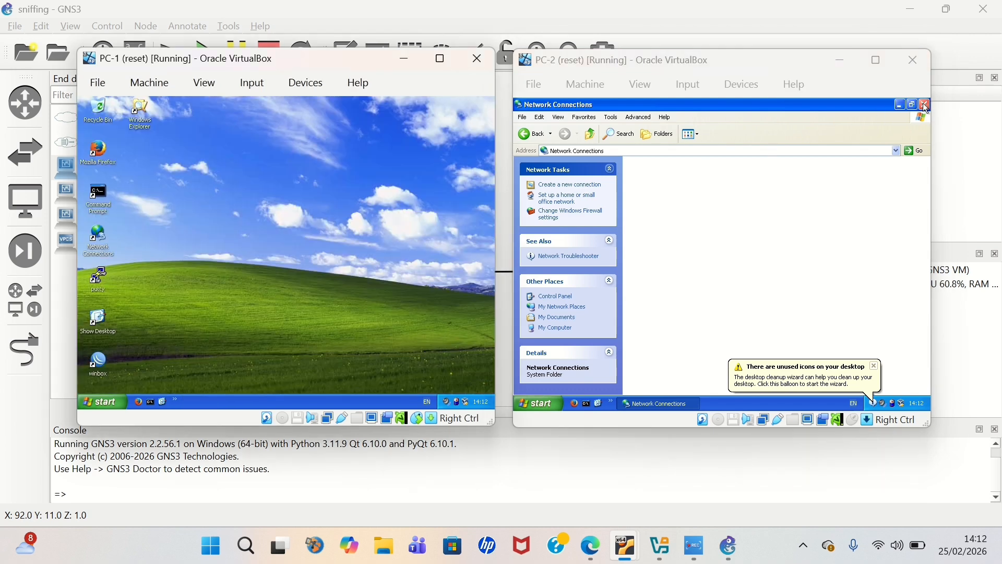
pyautogui.click(924, 106)
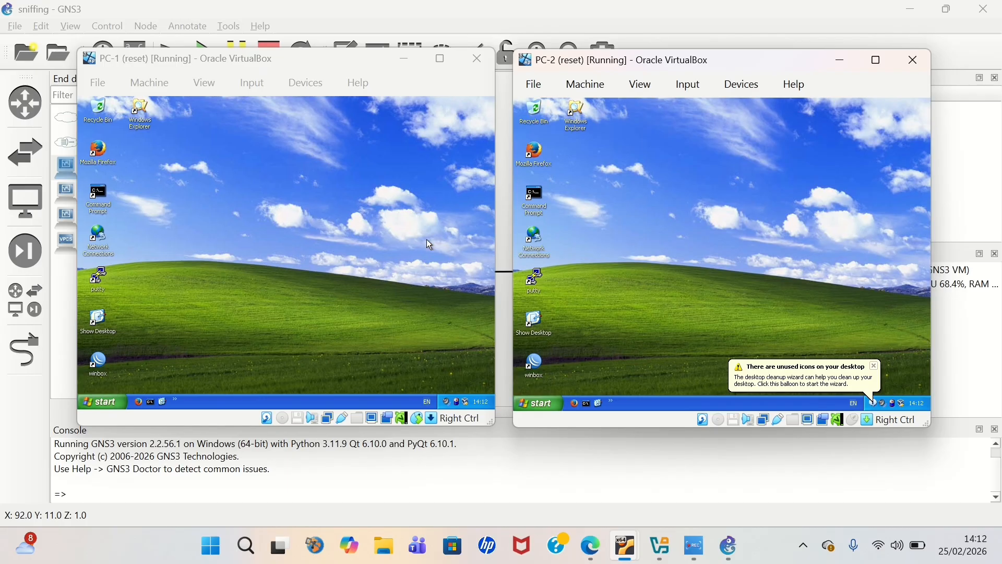
pyautogui.click(405, 59)
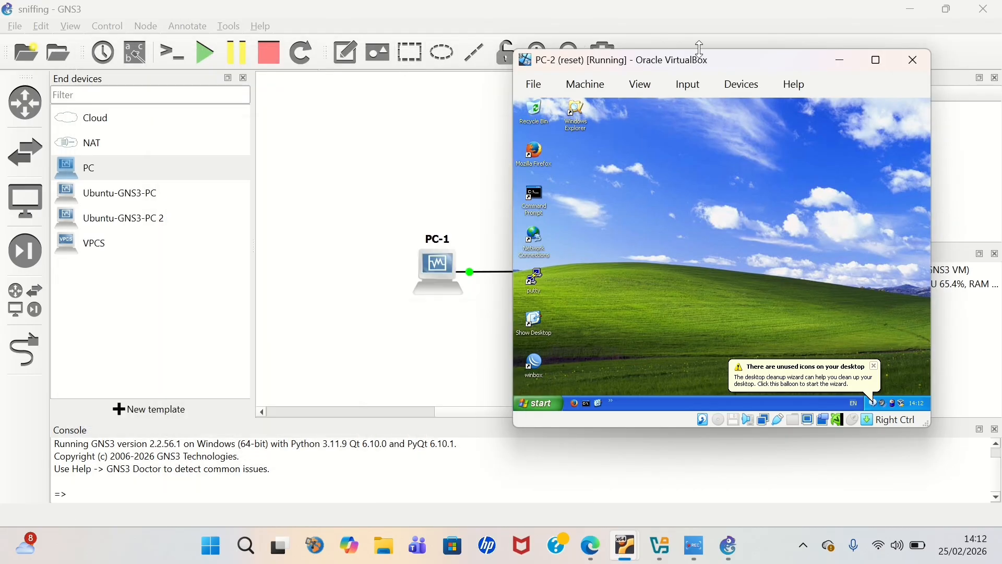
pyautogui.click(844, 62)
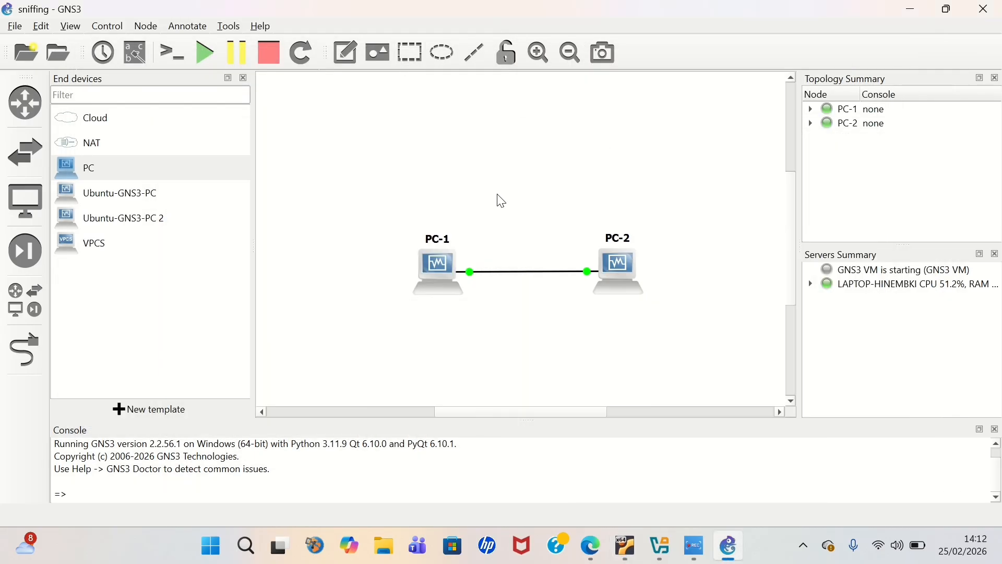
# Stop the PC-1 and PC-2 nodes in the topology
pyautogui.rightClick(440, 279)
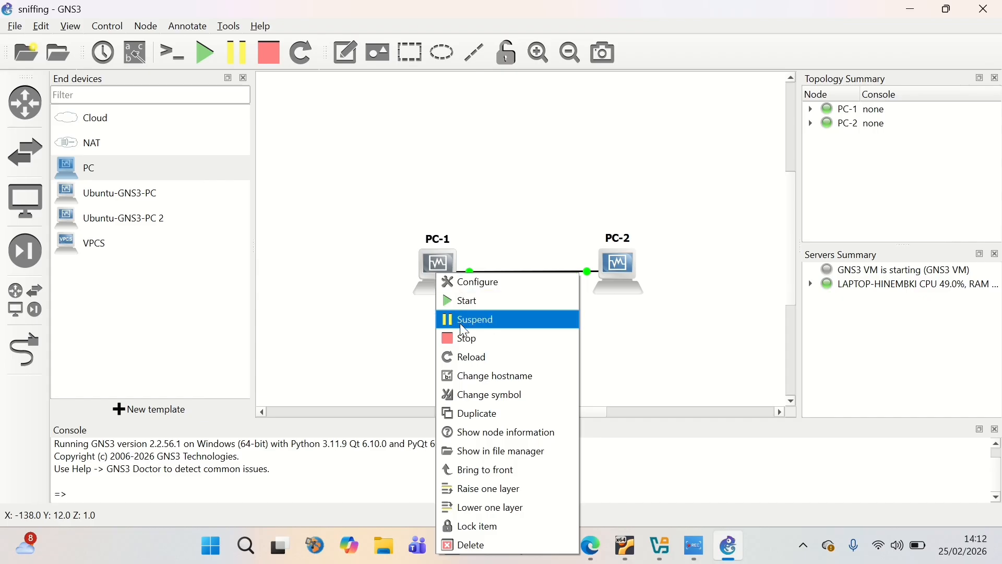
pyautogui.click(455, 337)
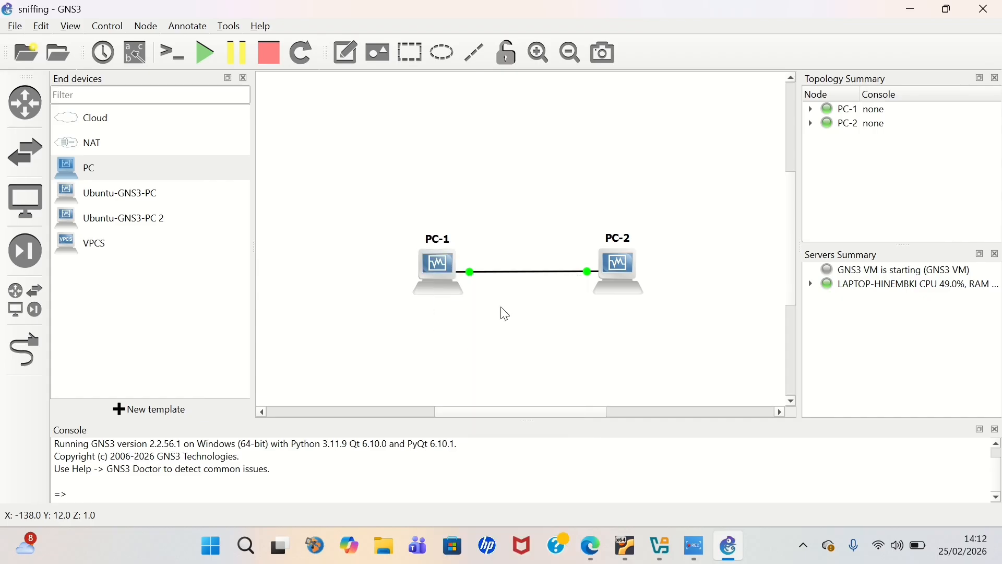
pyautogui.rightClick(624, 269)
pyautogui.click(654, 336)
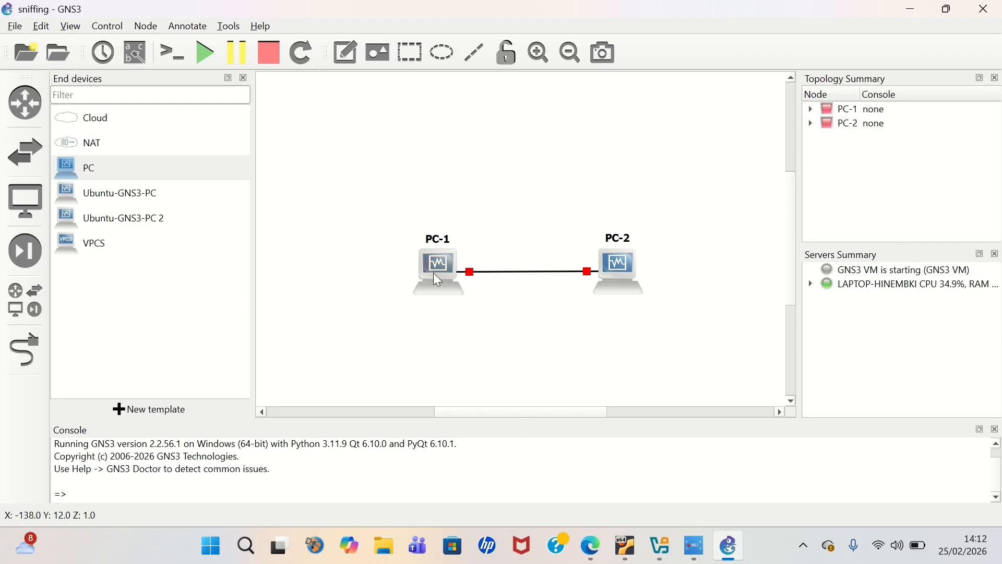
# Configure PC-1's network adapter type as PCNet-FAST III (Am79C973) and save the node properties
pyautogui.moveTo(433, 273)
pyautogui.rightClick(438, 261)
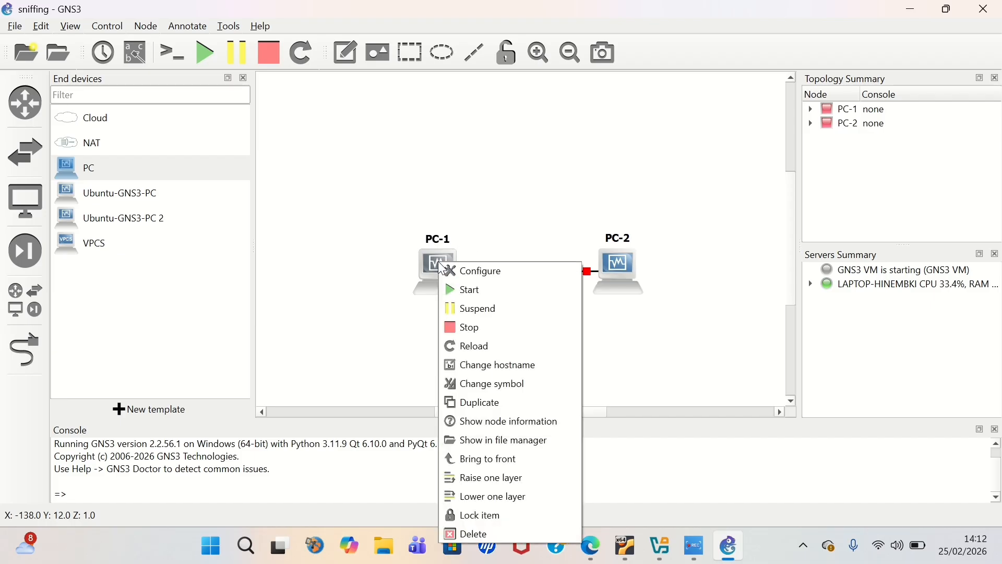
pyautogui.click(472, 271)
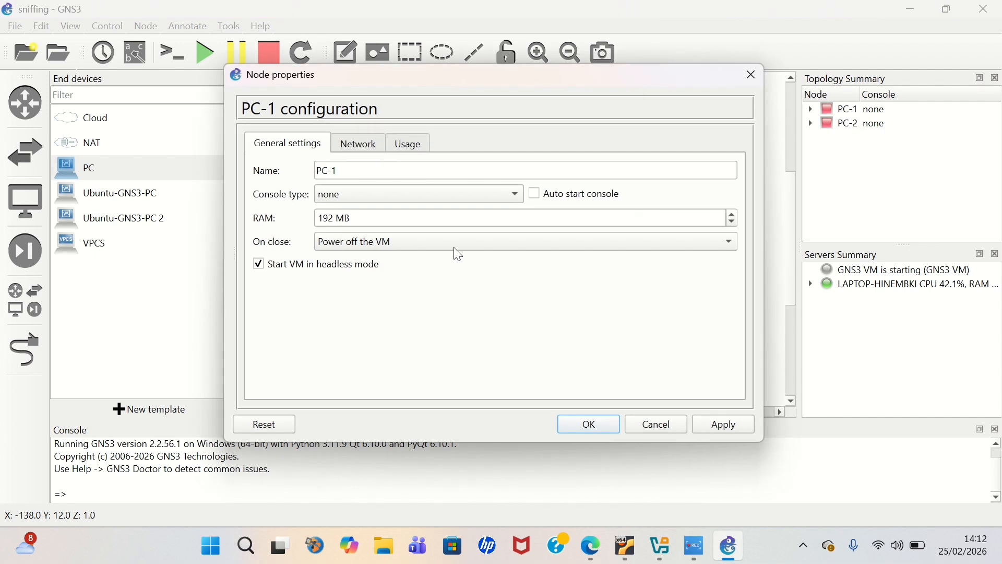
pyautogui.click(374, 151)
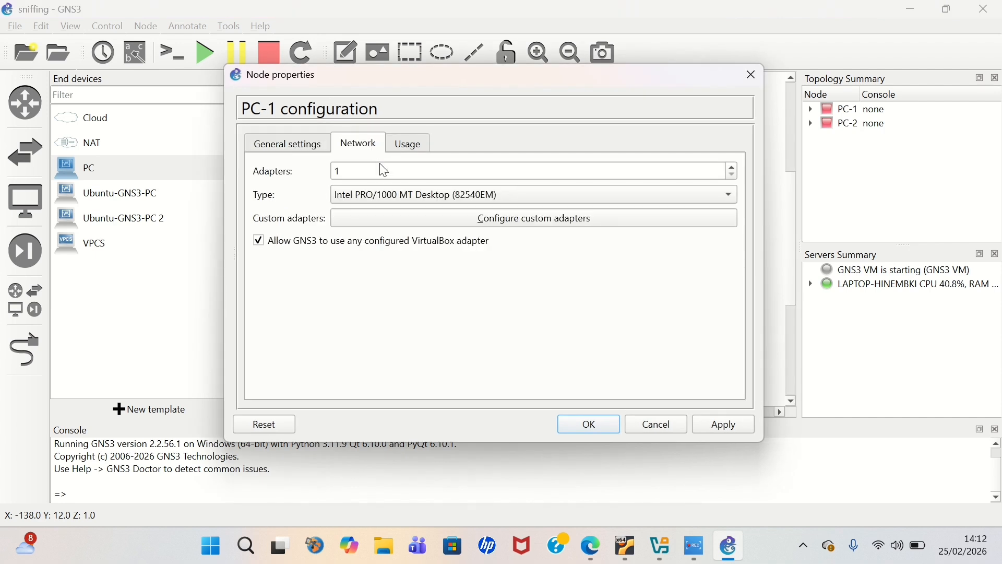
pyautogui.click(392, 203)
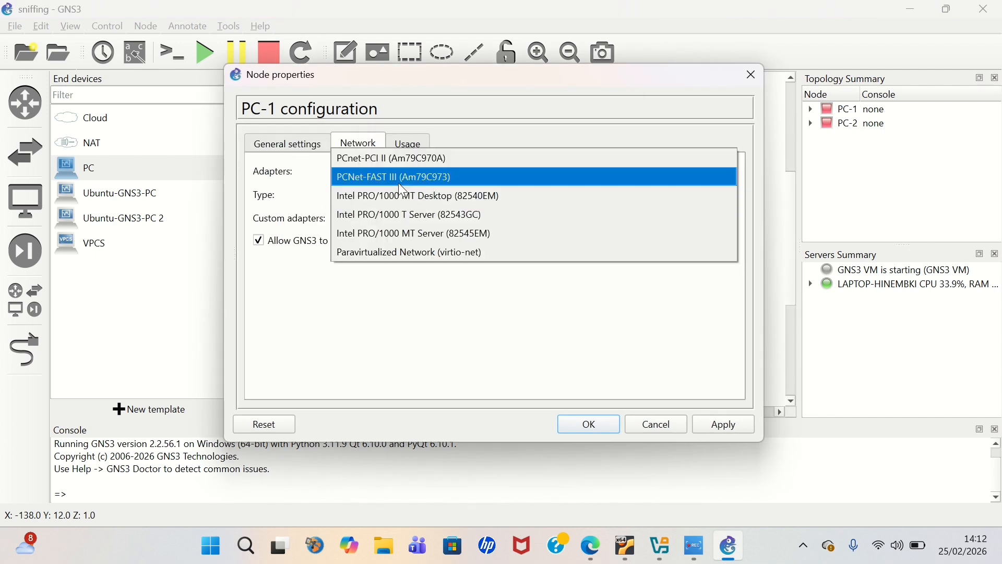
pyautogui.click(399, 181)
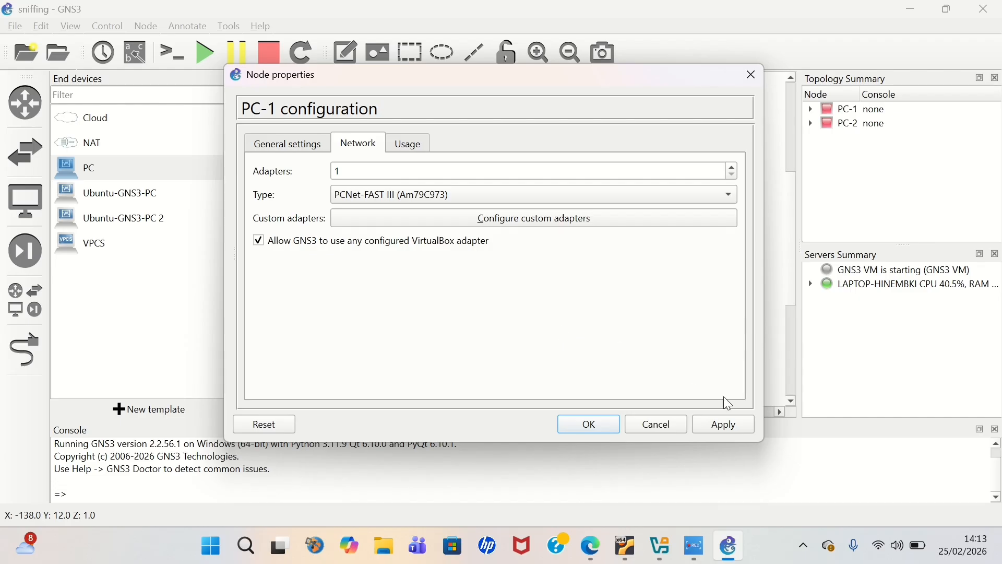
pyautogui.click(715, 429)
pyautogui.click(589, 424)
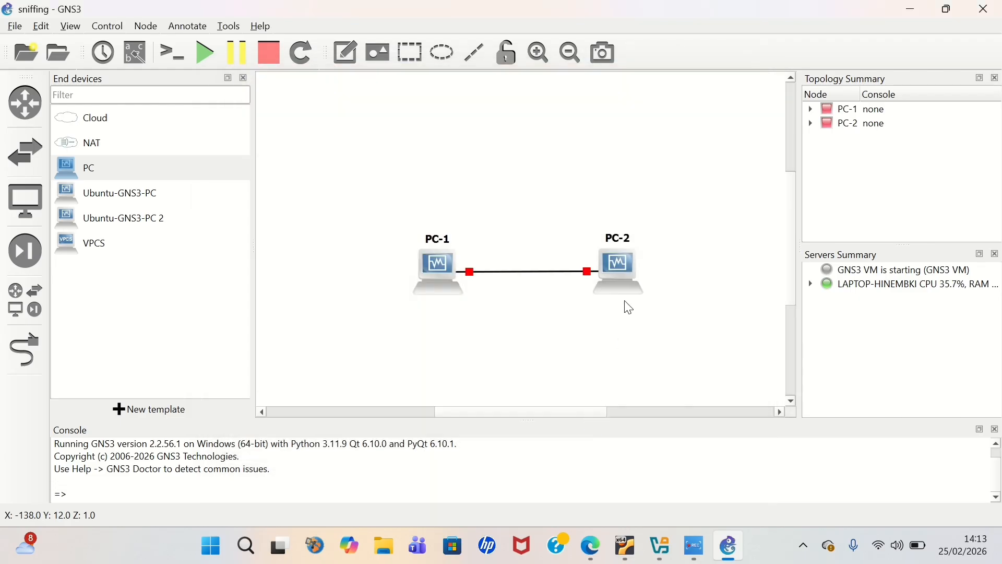
# Configure PC-2's network adapter type as PCNet-FAST III (Am79C973) and save the node properties
pyautogui.rightClick(620, 270)
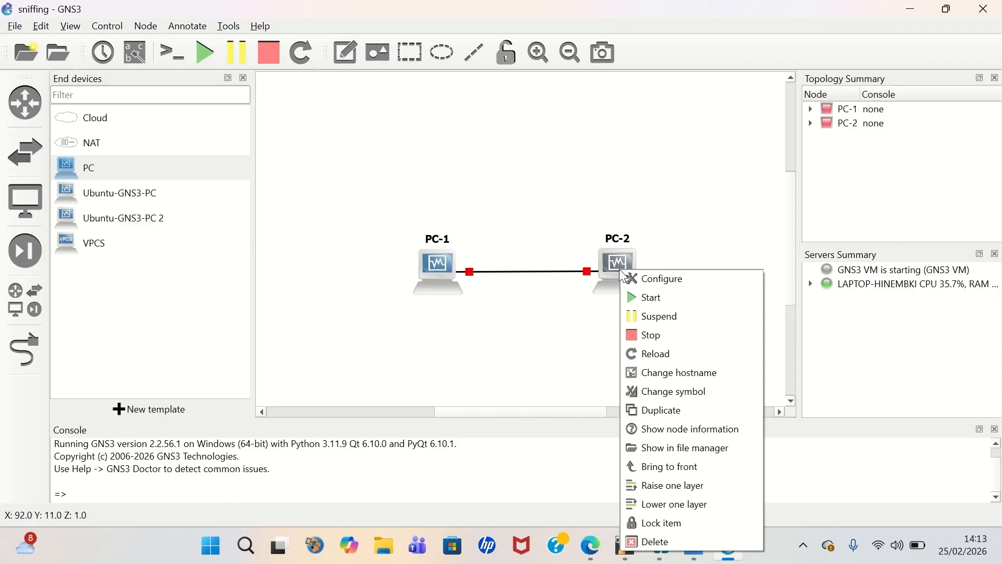
pyautogui.click(650, 281)
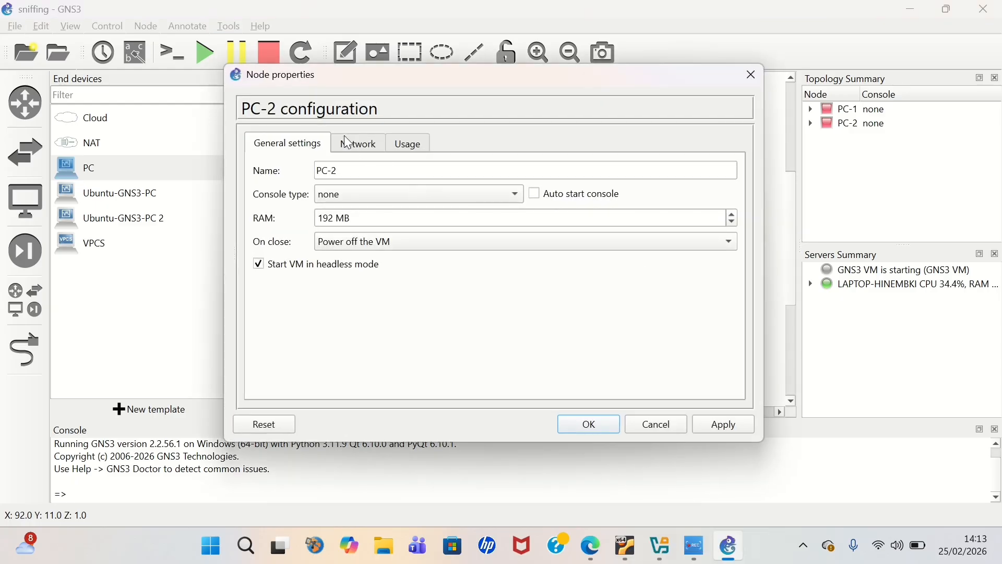
pyautogui.click(348, 143)
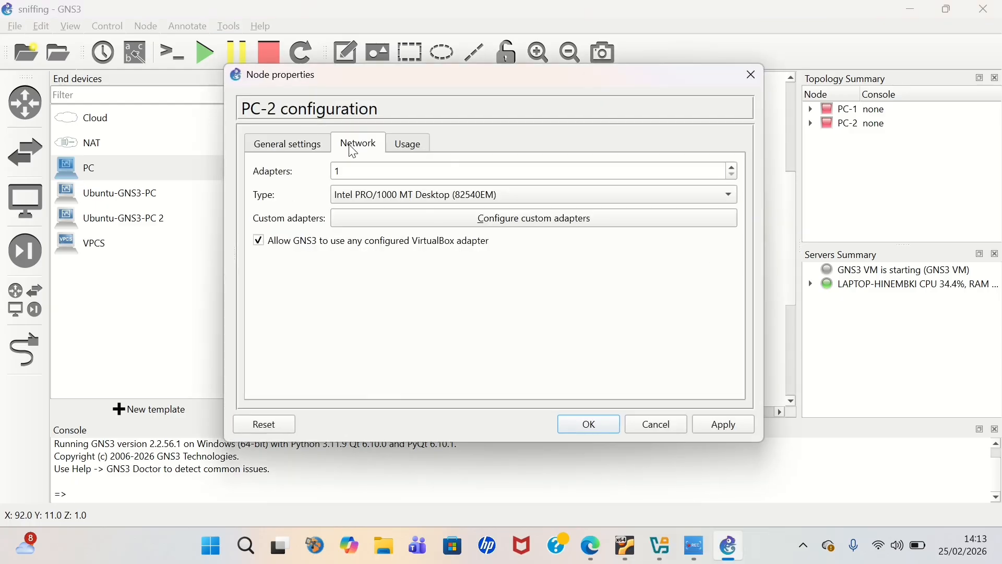
pyautogui.click(451, 199)
pyautogui.click(428, 182)
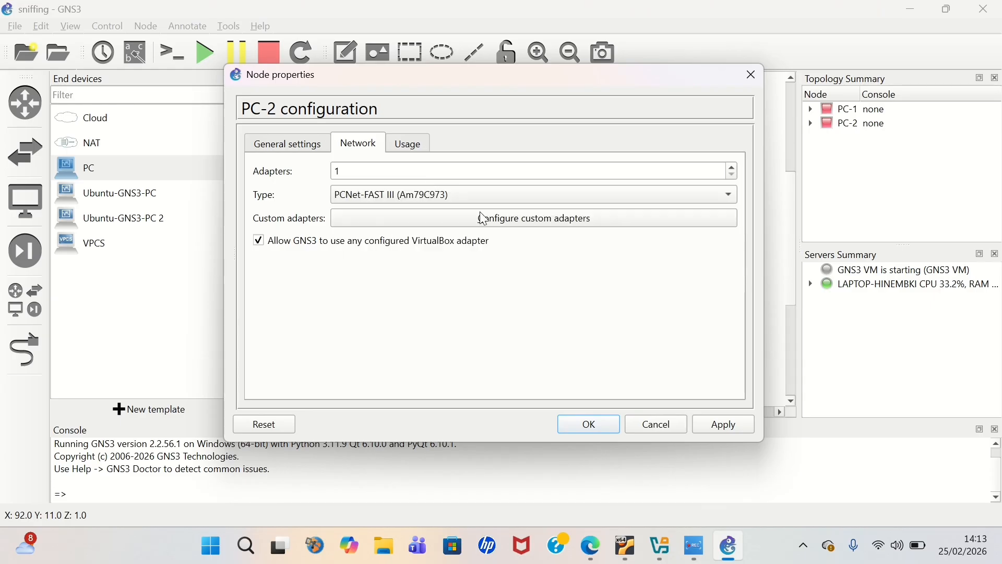
pyautogui.click(732, 432)
pyautogui.click(577, 423)
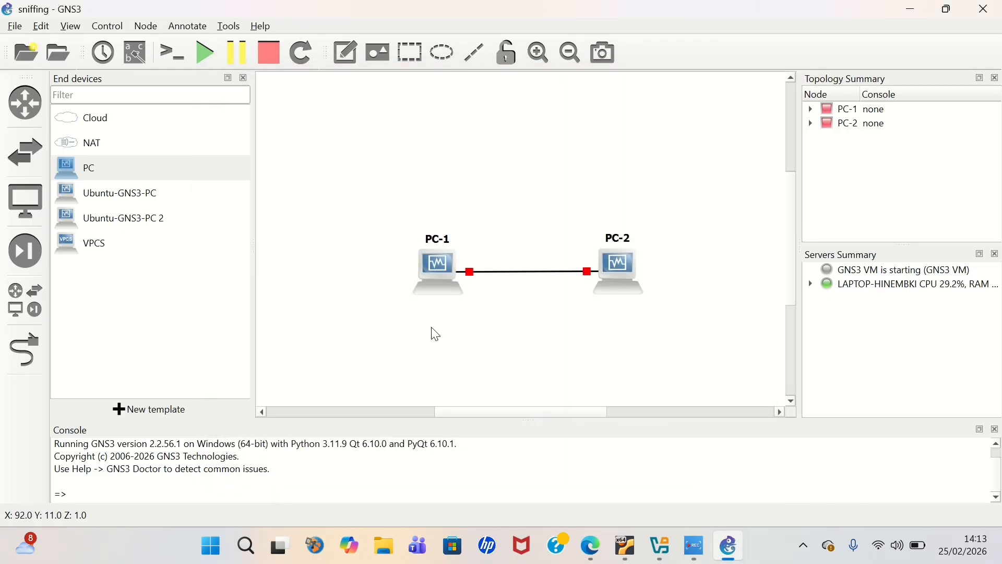
# Start the PC-1 and PC-2 nodes in the topology
pyautogui.rightClick(443, 272)
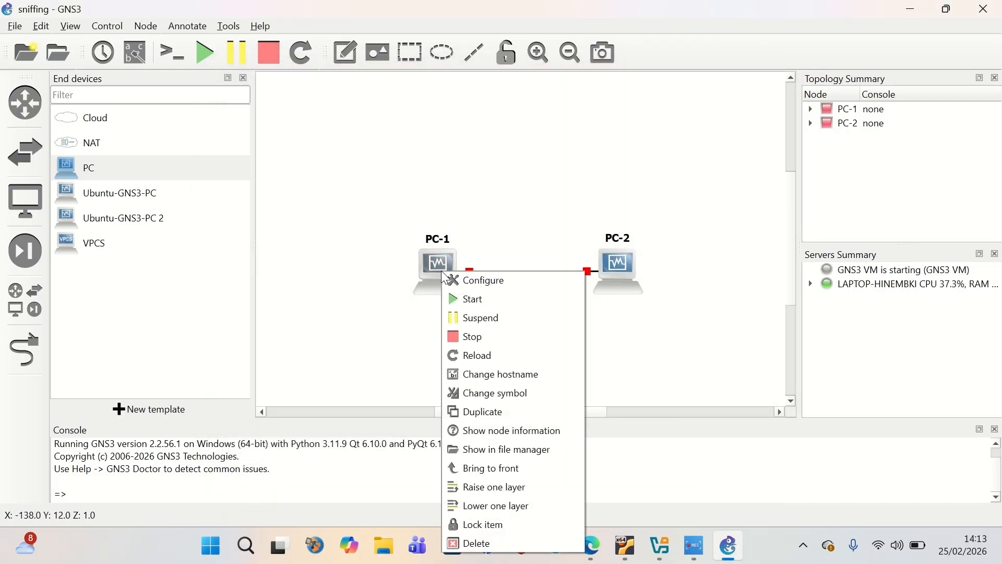
pyautogui.click(474, 304)
pyautogui.rightClick(600, 273)
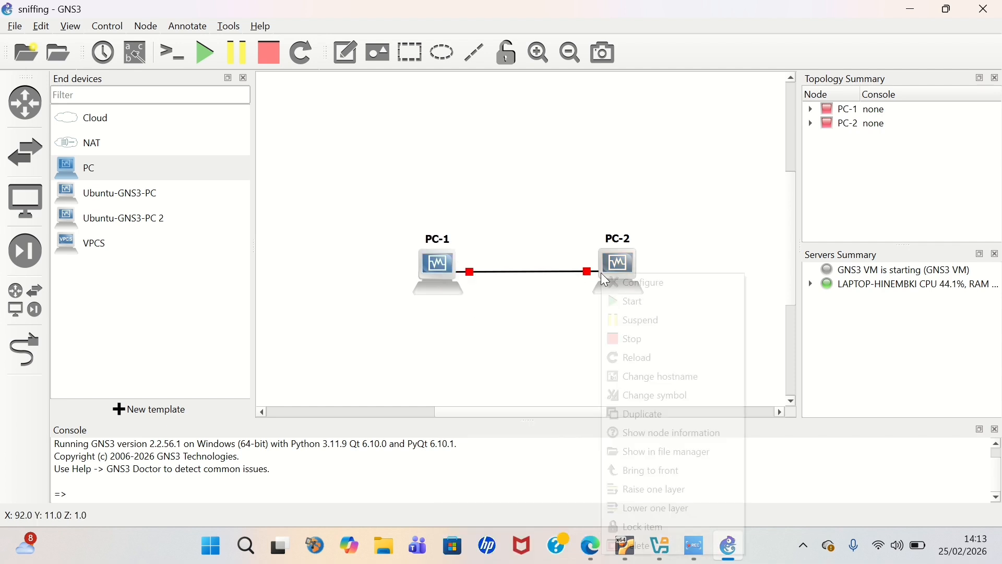
pyautogui.click(634, 307)
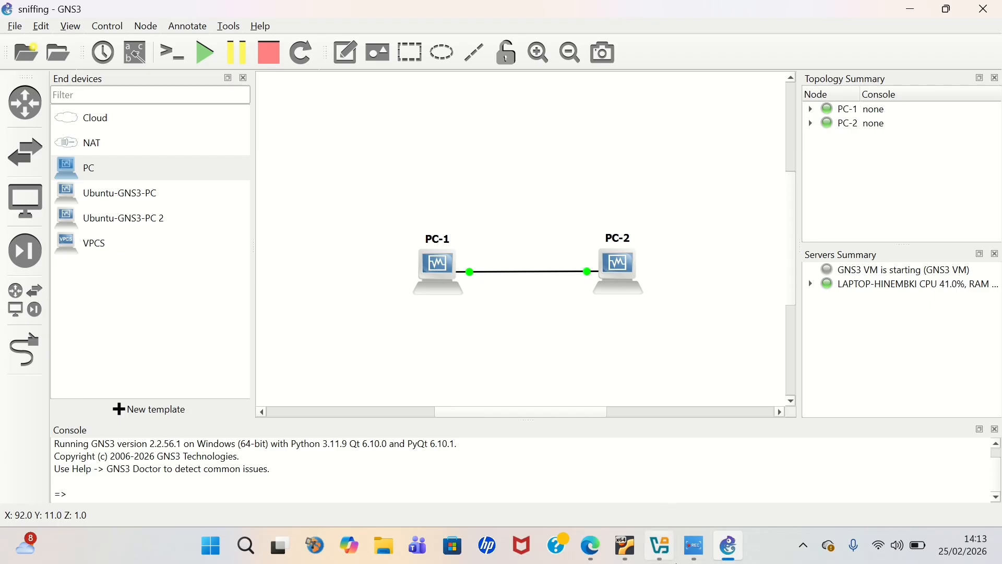
# Switch to Oracle VirtualBox Manager, show the running PC-1 machine's window and move it higher on the screen
pyautogui.click(661, 548)
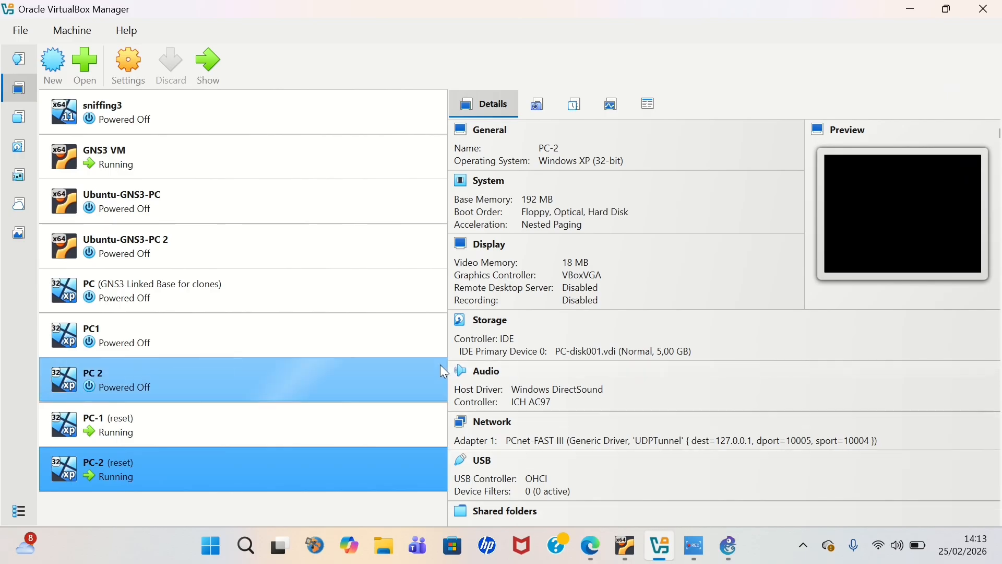
pyautogui.click(308, 432)
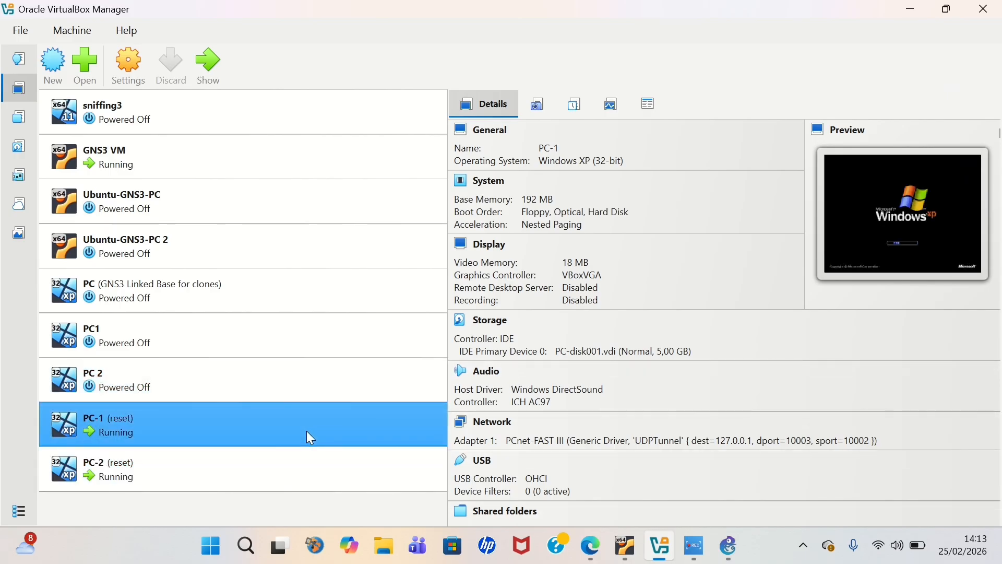
pyautogui.rightClick(307, 432)
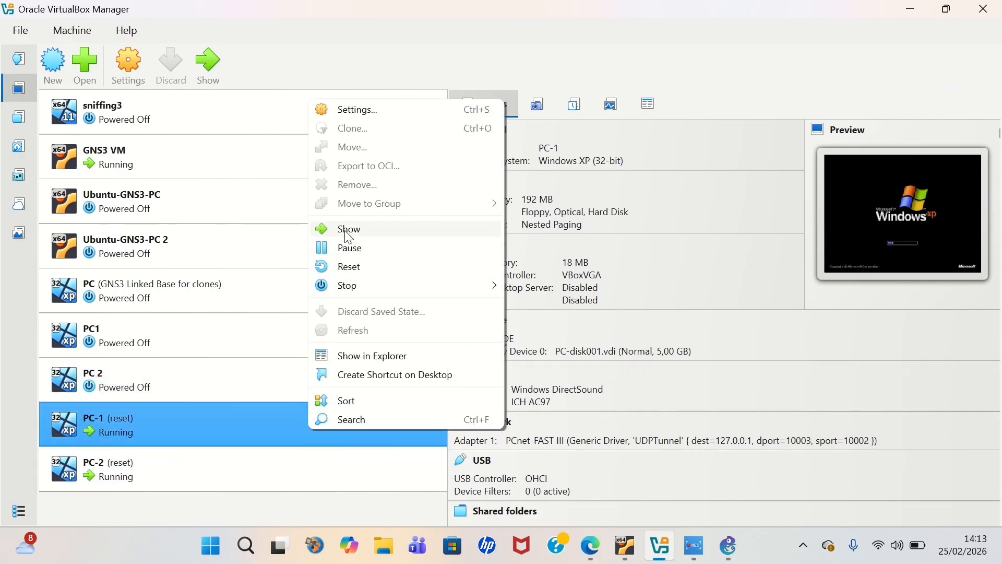
pyautogui.click(348, 232)
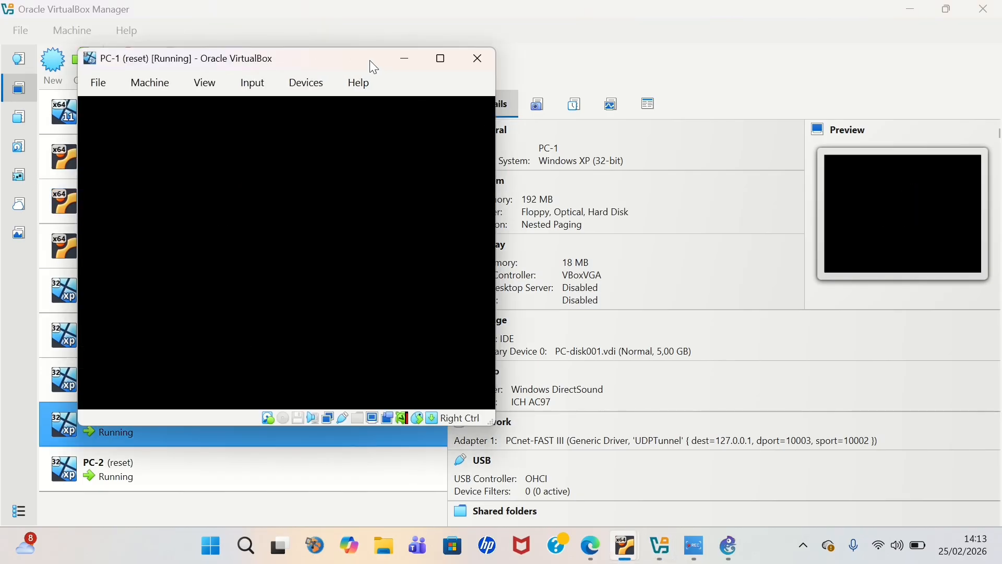
pyautogui.moveTo(370, 61); pyautogui.dragTo(370, 27)
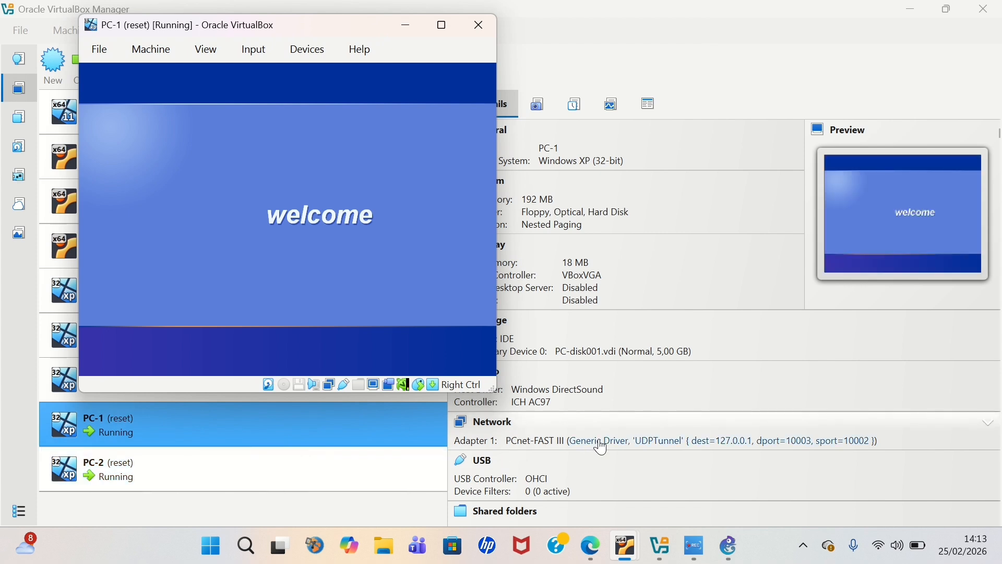
# Show the running PC-2 machine's window, dismiss its notifications, minimize VirtualBox Manager and line up the PC-1 and PC-2 windows side by side
pyautogui.rightClick(332, 473)
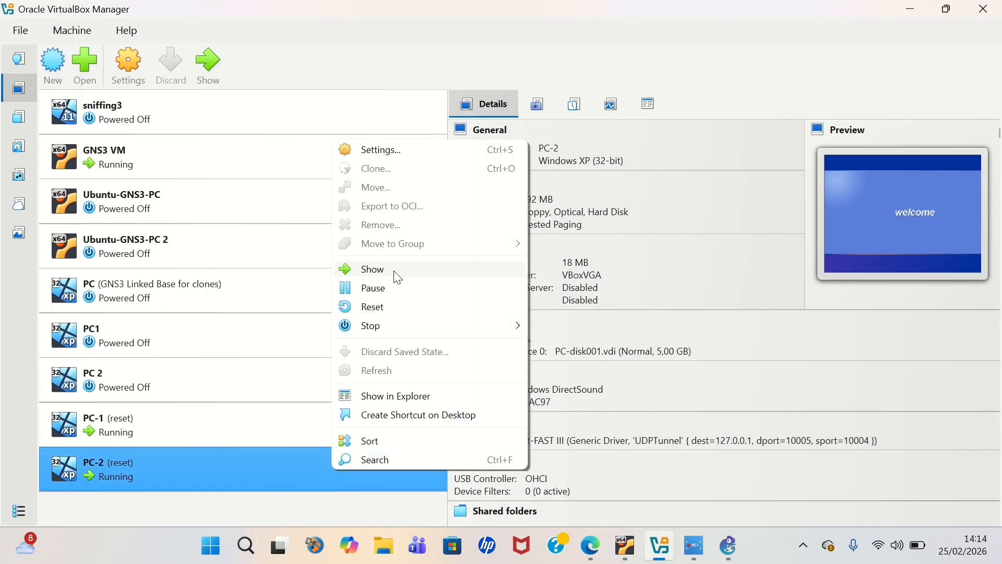
pyautogui.click(396, 272)
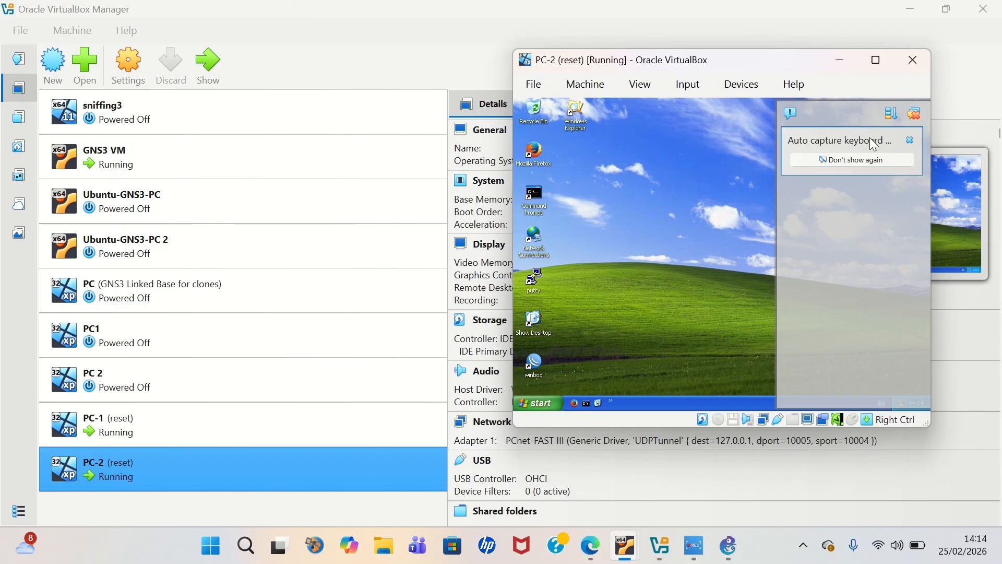
pyautogui.click(917, 111)
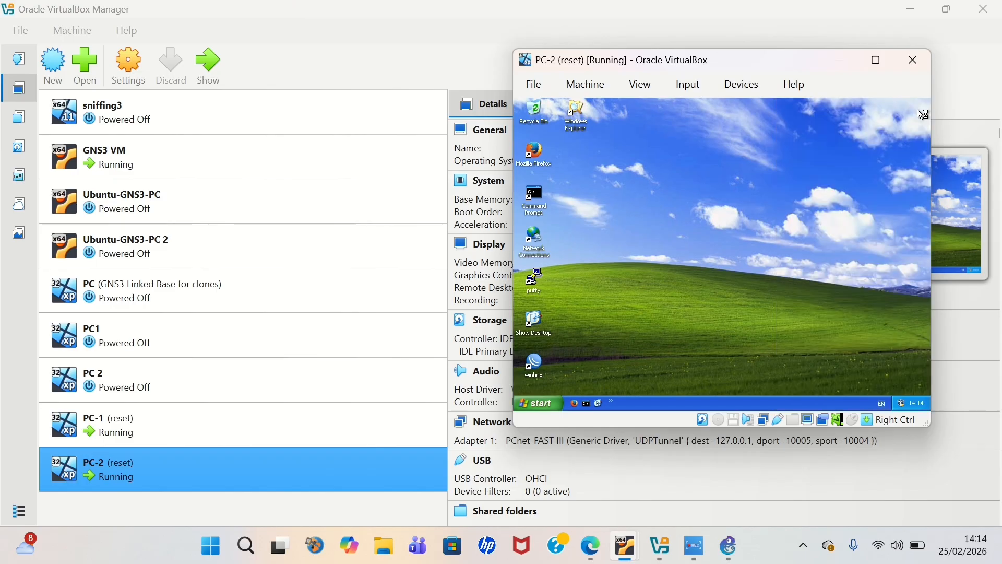
pyautogui.click(915, 8)
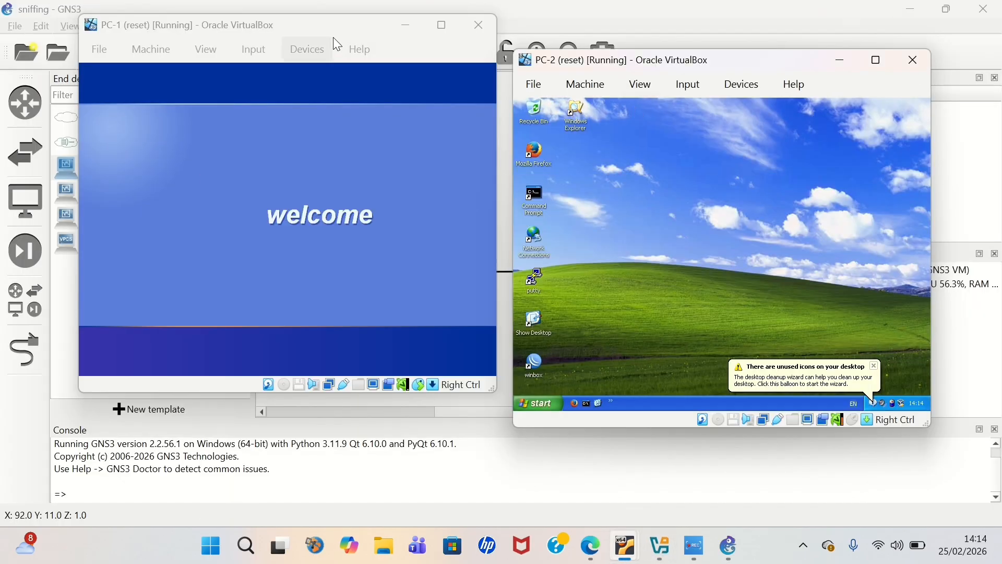
pyautogui.moveTo(339, 25); pyautogui.dragTo(333, 70)
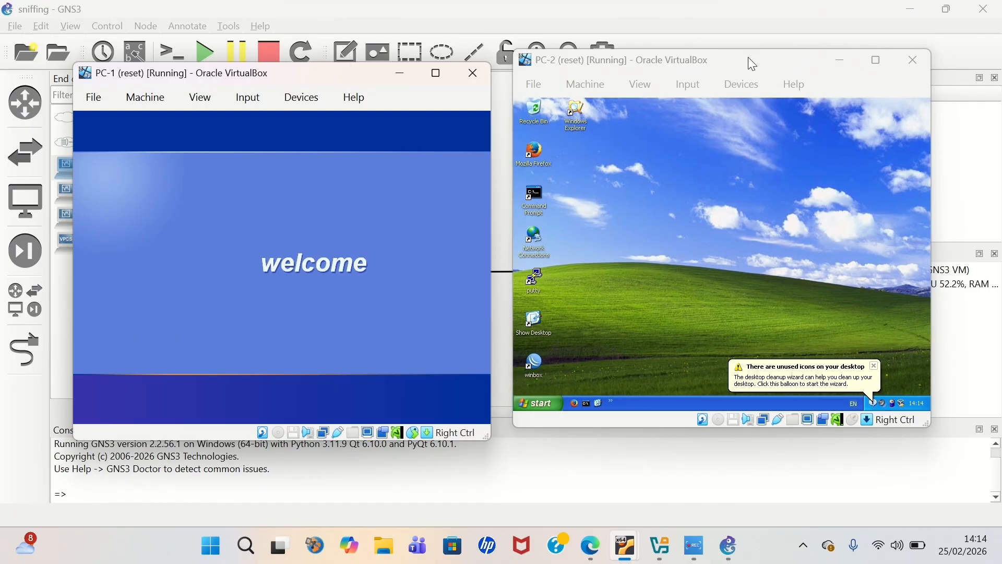
pyautogui.moveTo(757, 59)
pyautogui.mouseDown()
pyautogui.moveTo(763, 85)
pyautogui.moveTo(760, 75)
pyautogui.mouseUp()
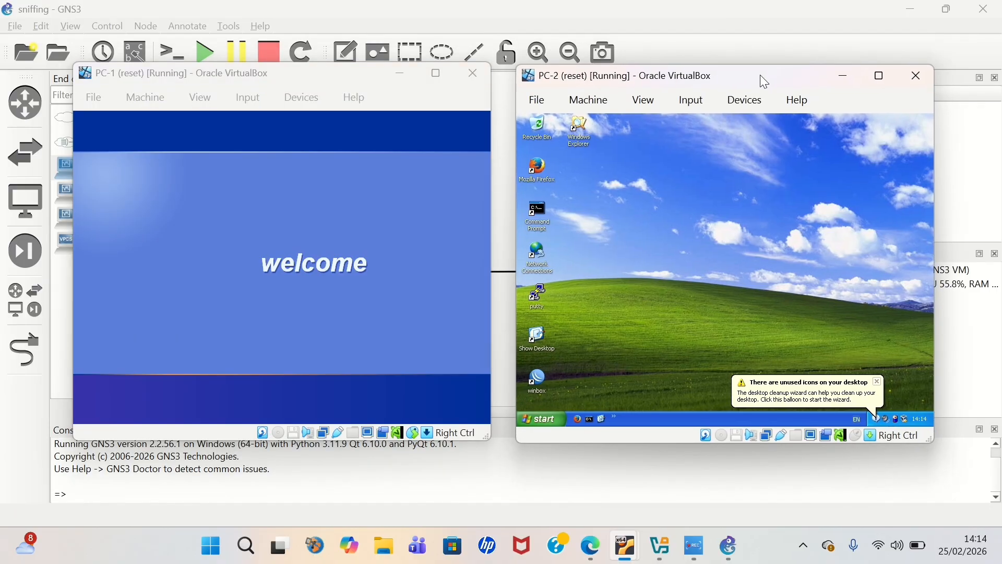
pyautogui.click(879, 381)
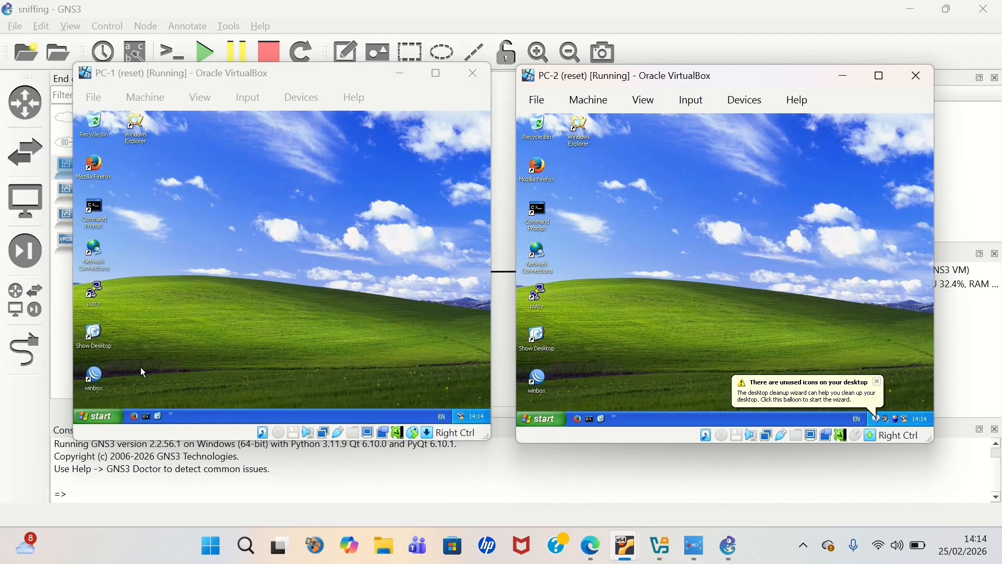
# In PC-1, open the Internet Protocol (TCP/IP) properties of the Local Area Connection
pyautogui.click(107, 421)
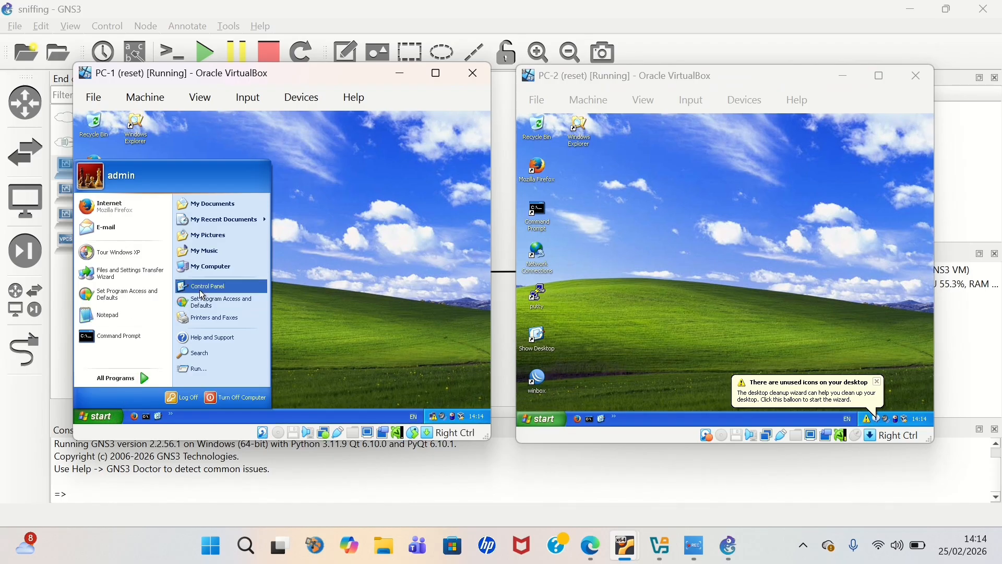
pyautogui.moveTo(213, 285); pyautogui.dragTo(218, 289)
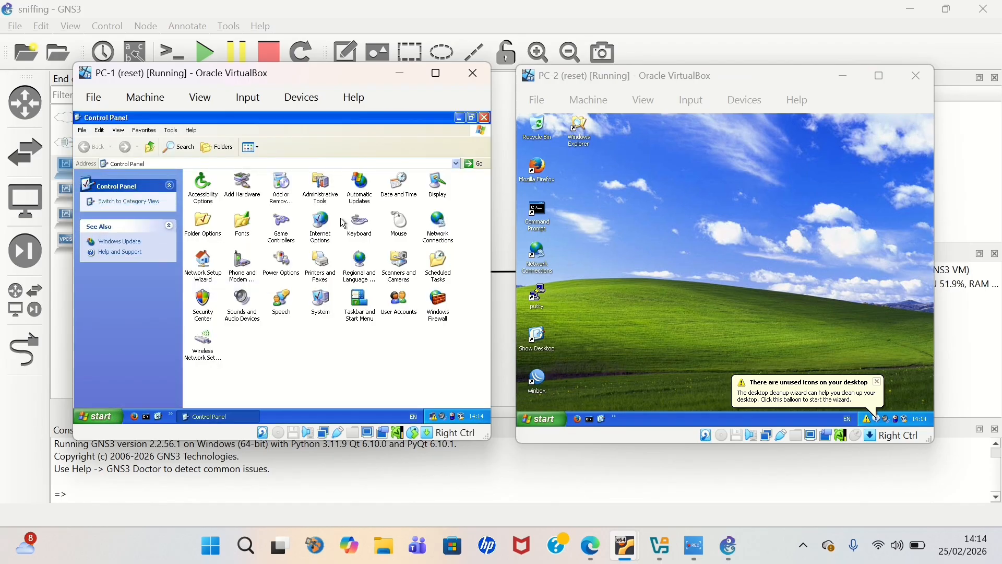
pyautogui.doubleClick(437, 235)
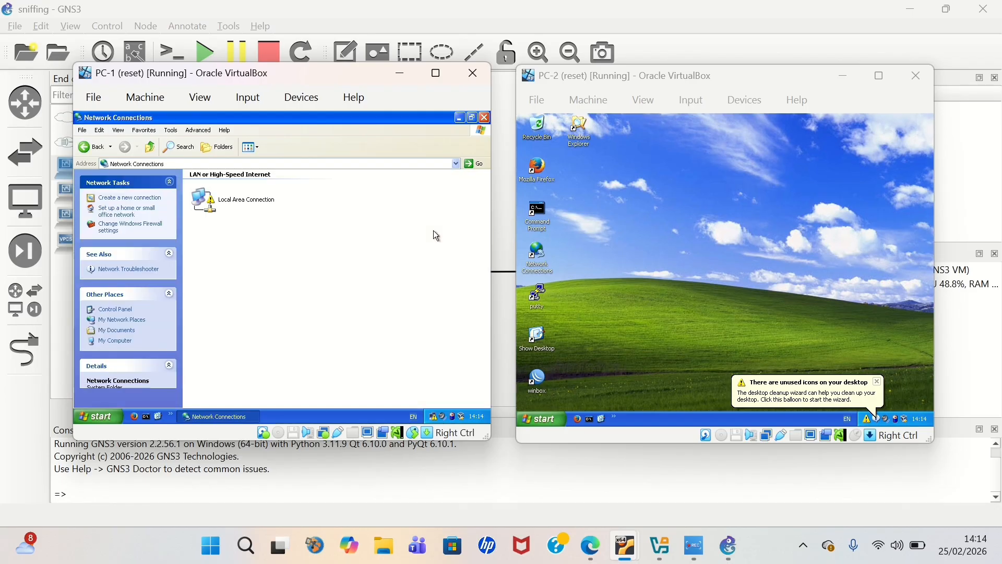
pyautogui.doubleClick(206, 208)
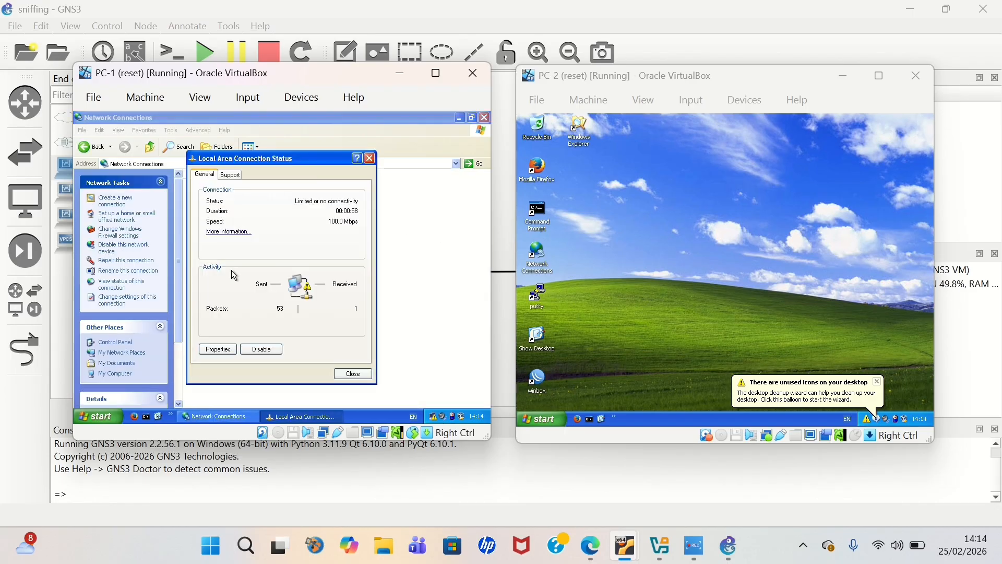
pyautogui.click(221, 349)
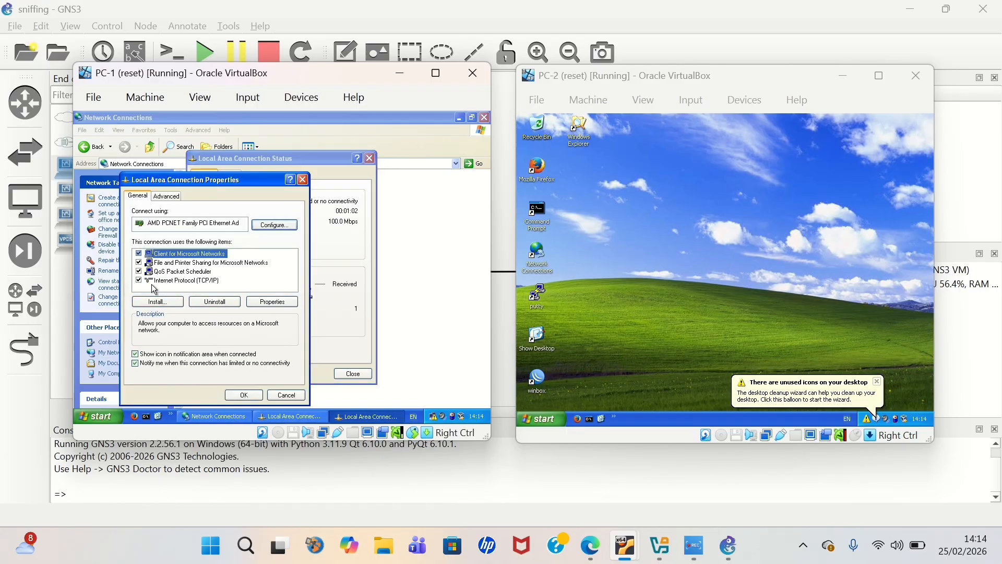
pyautogui.click(153, 282)
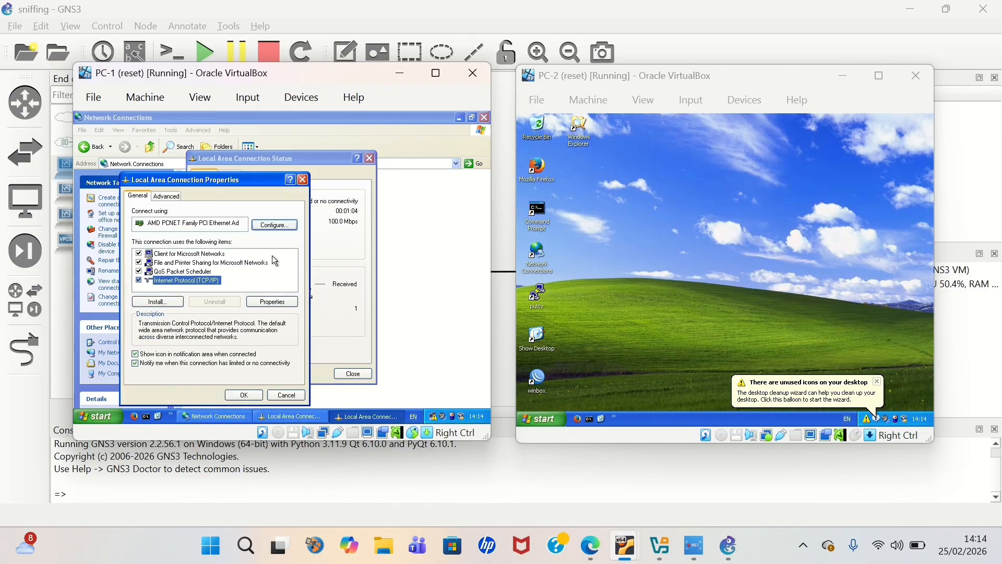
pyautogui.click(272, 302)
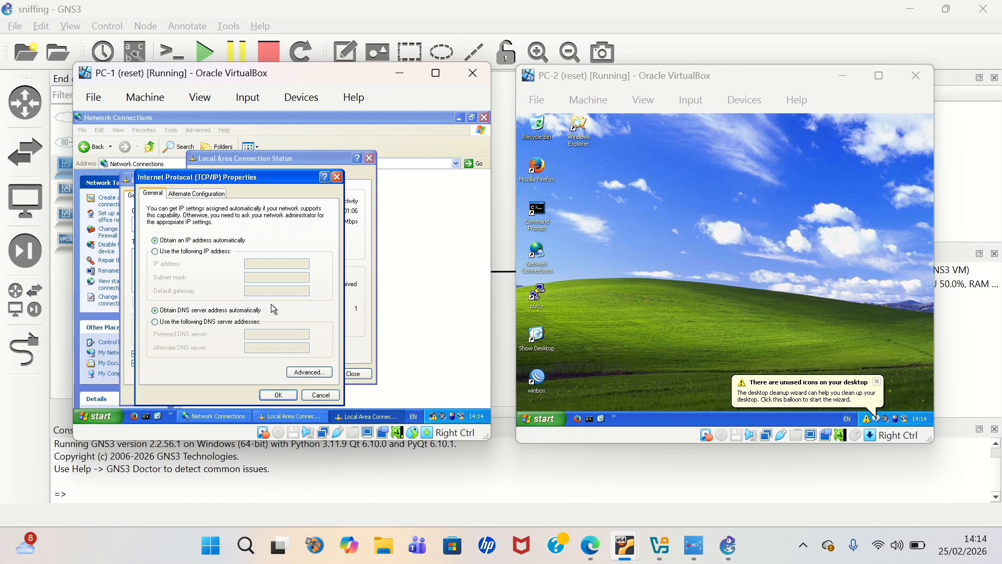
# Give PC-1 the static IP address 192.168.1.1 with the automatically filled subnet mask and accept the TCP/IP settings
pyautogui.click(208, 256)
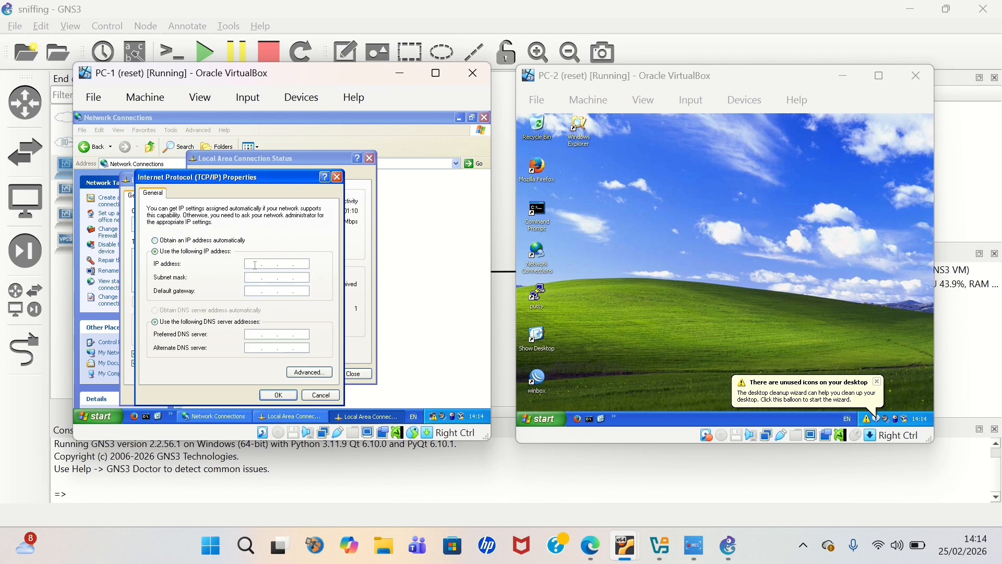
pyautogui.click(256, 264)
pyautogui.write('192')
pyautogui.write('168')
pyautogui.write('1.1')
pyautogui.press('Return')
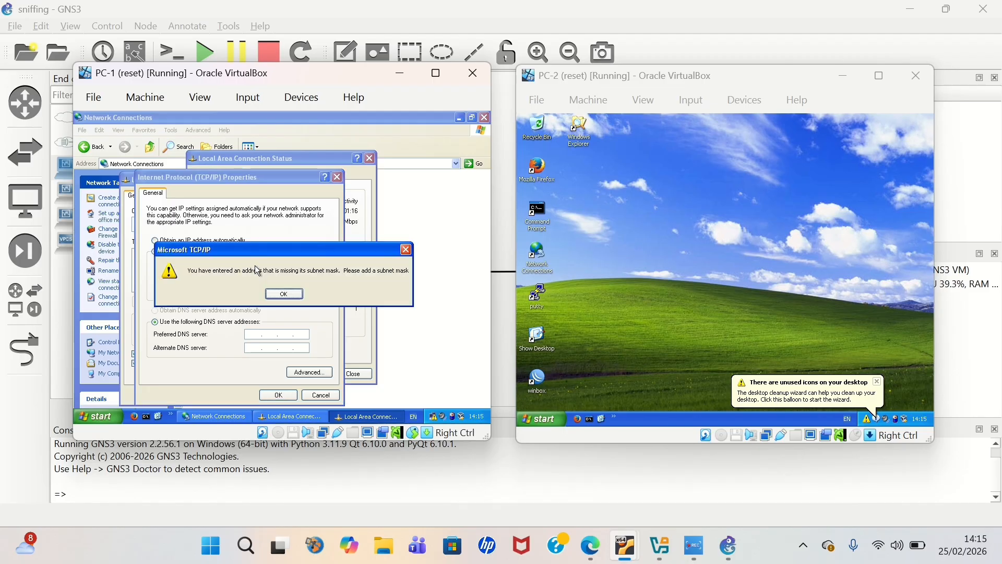
pyautogui.click(284, 294)
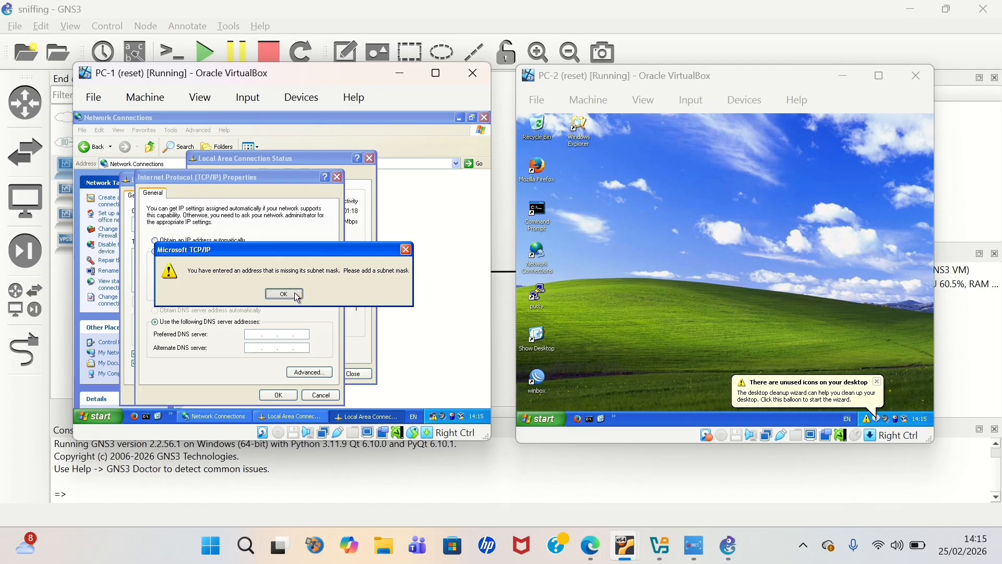
pyautogui.click(273, 398)
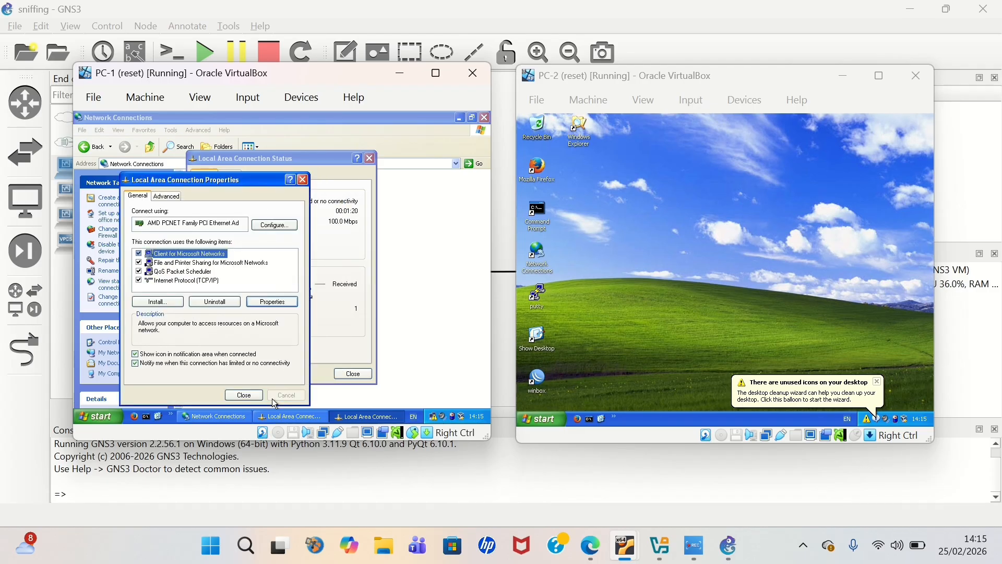
# Apply PC-1's Local Area Connection settings and close its properties and status dialogs
pyautogui.click(245, 395)
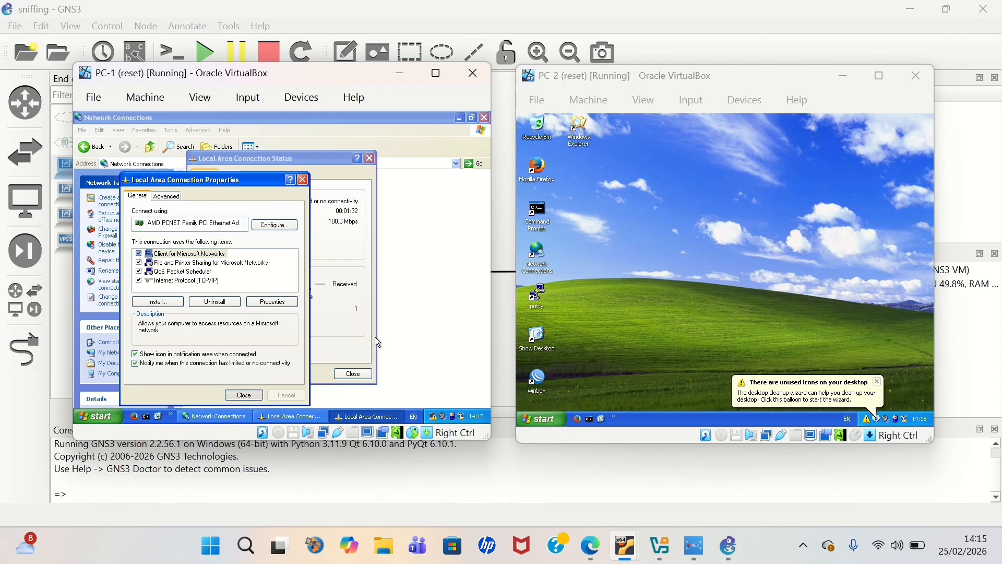
pyautogui.click(255, 394)
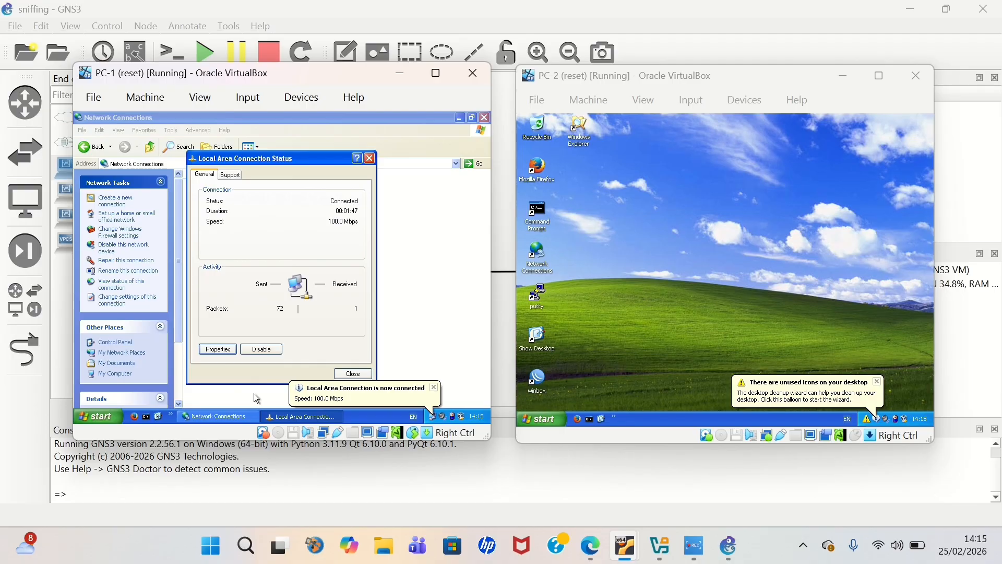
pyautogui.click(428, 390)
pyautogui.click(353, 373)
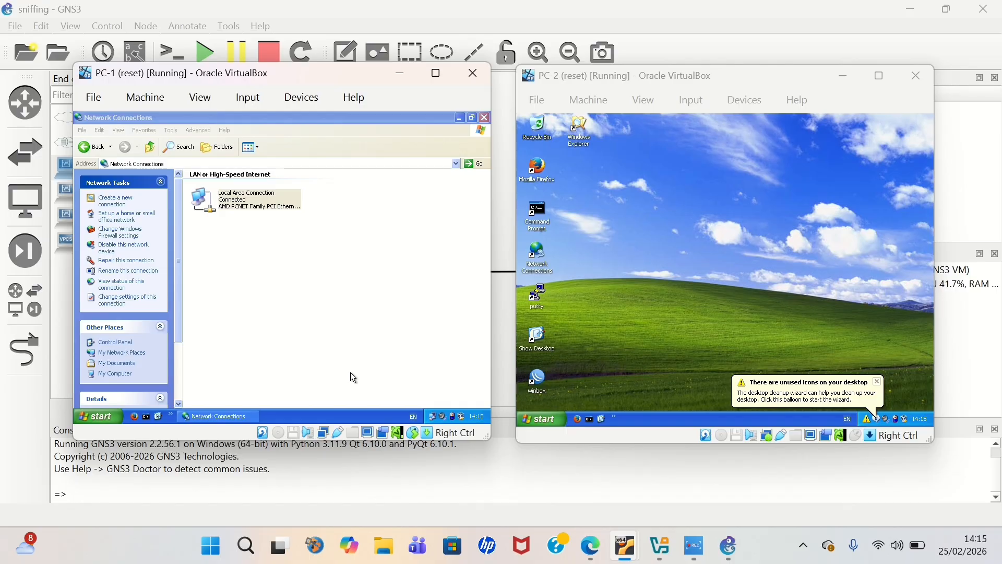
# In PC-2, open the Internet Protocol (TCP/IP) properties of the Local Area Connection
pyautogui.click(545, 423)
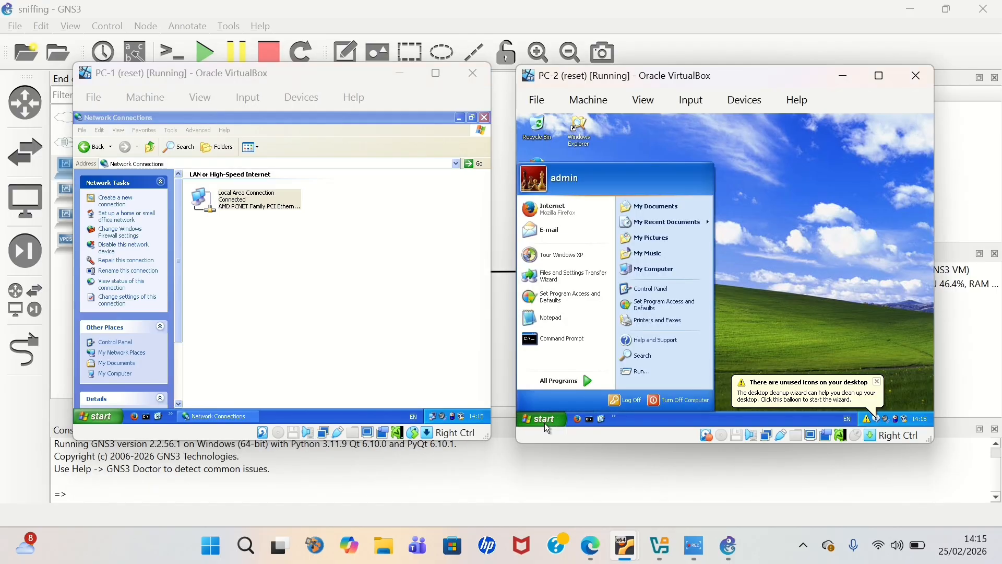
pyautogui.click(660, 296)
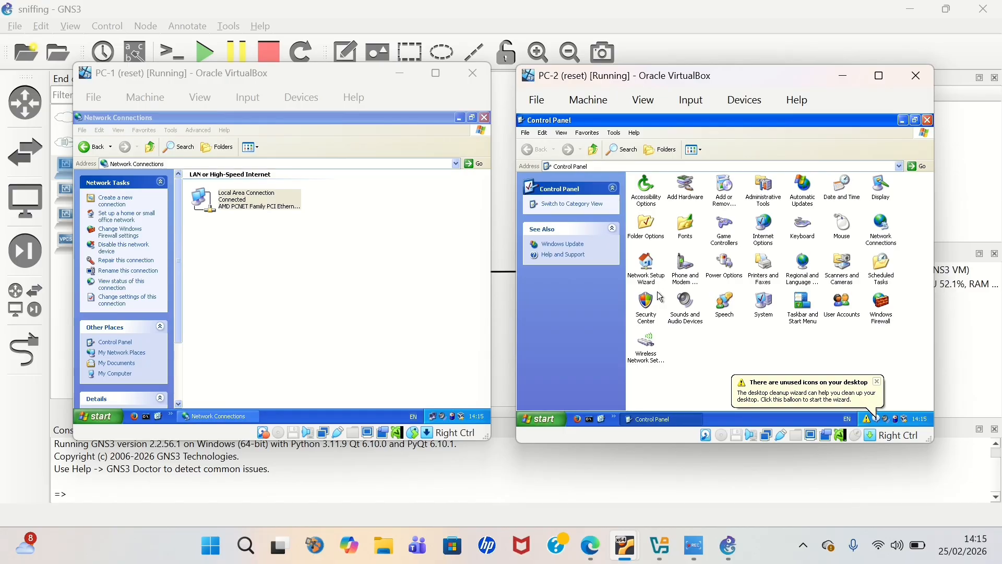
pyautogui.click(879, 233)
pyautogui.doubleClick(880, 235)
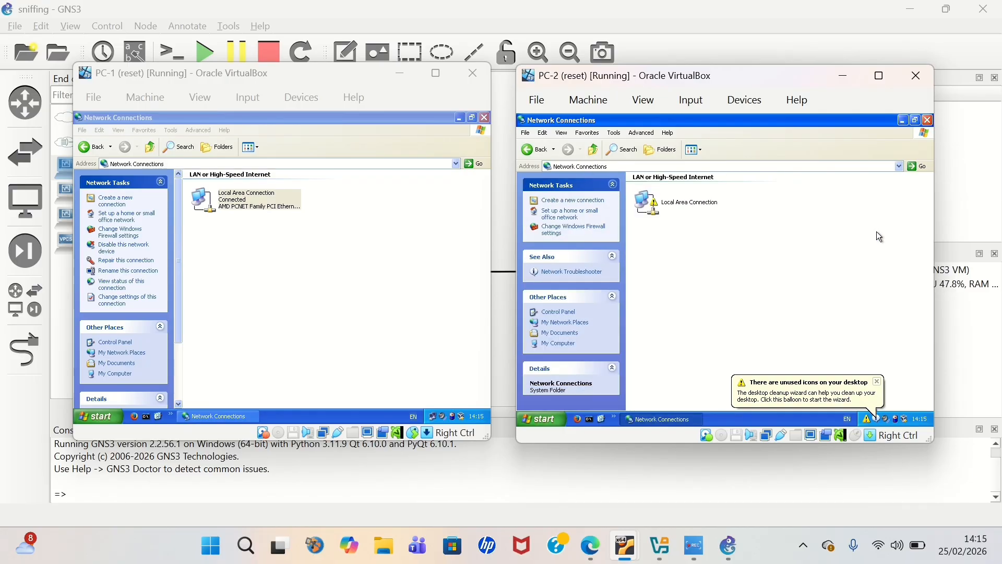
pyautogui.doubleClick(642, 209)
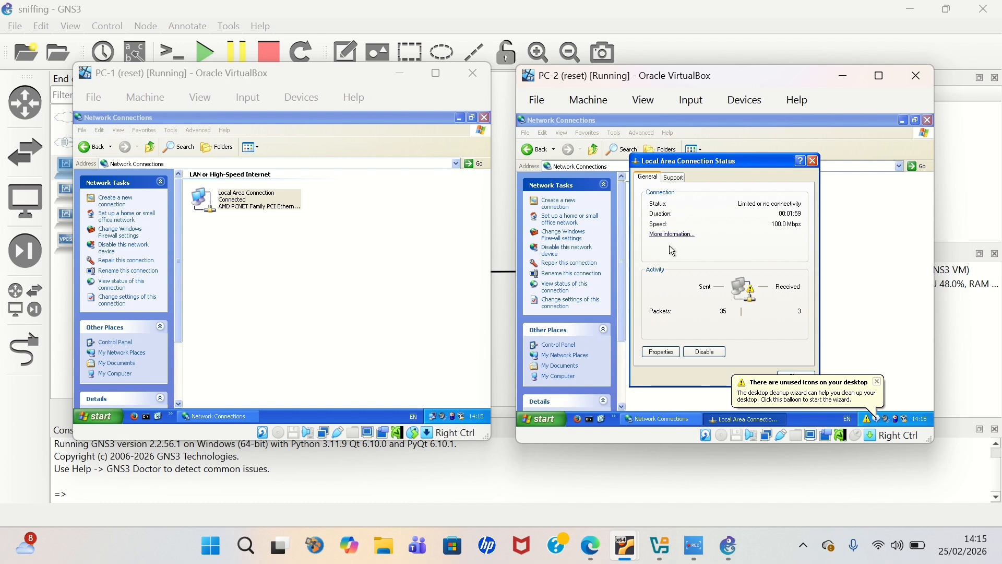
pyautogui.click(660, 353)
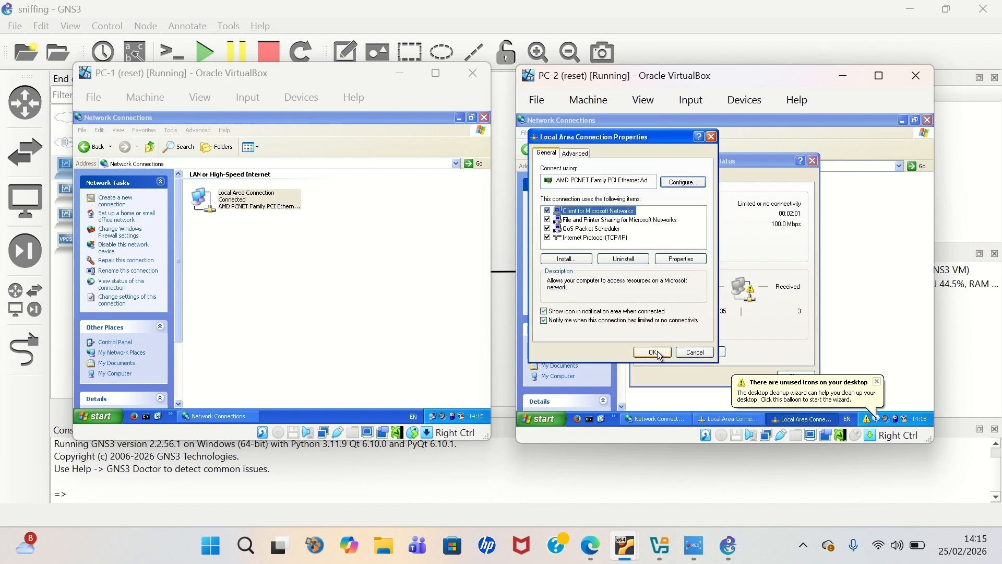
pyautogui.click(625, 238)
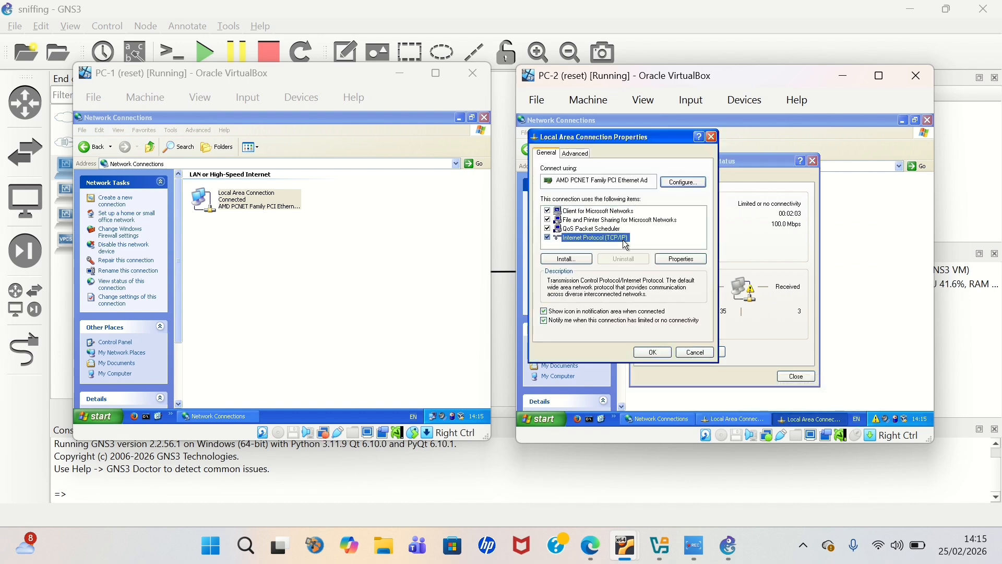
pyautogui.click(697, 261)
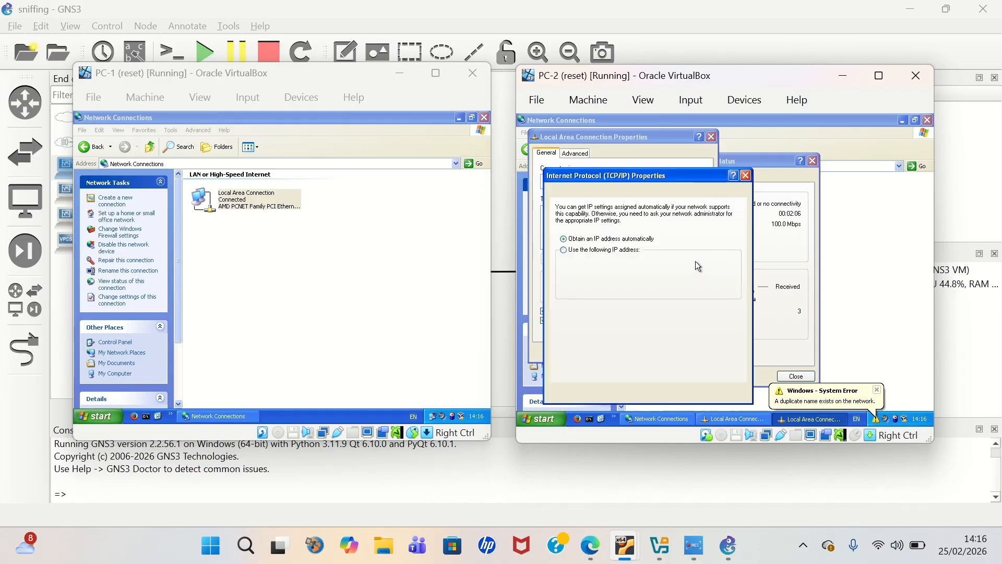
# Give PC-2 the static IP address 192.168.1.2 with subnet mask 255.255.255.0, apply the settings and close the connection dialogs
pyautogui.click(620, 252)
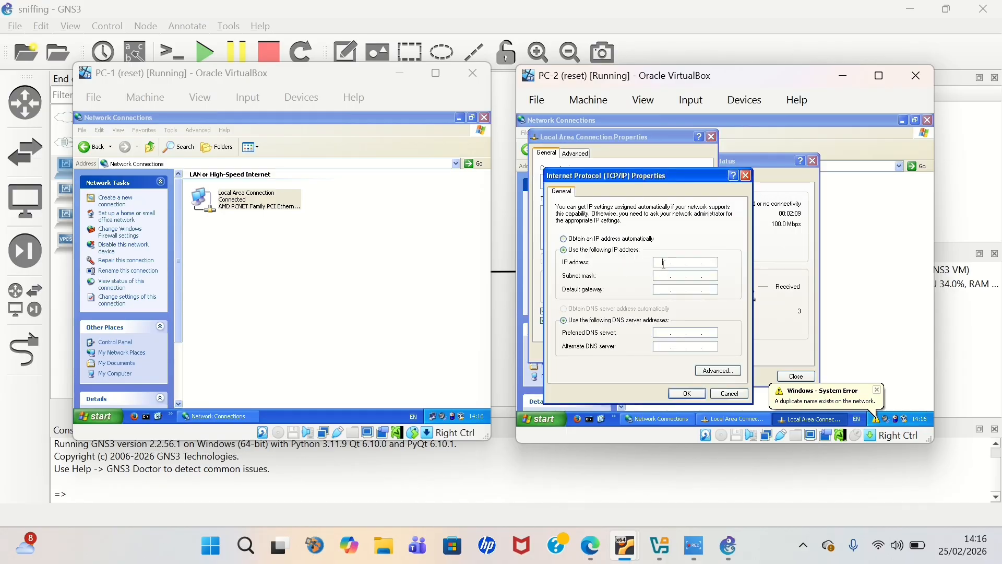
pyautogui.write('192.168.1.2')
pyautogui.press('Return')
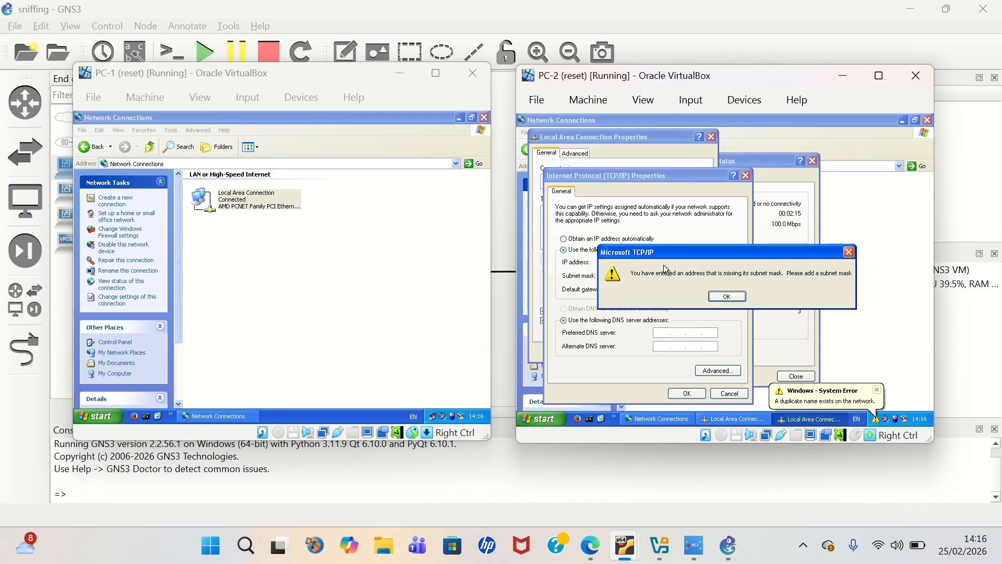
pyautogui.click(728, 296)
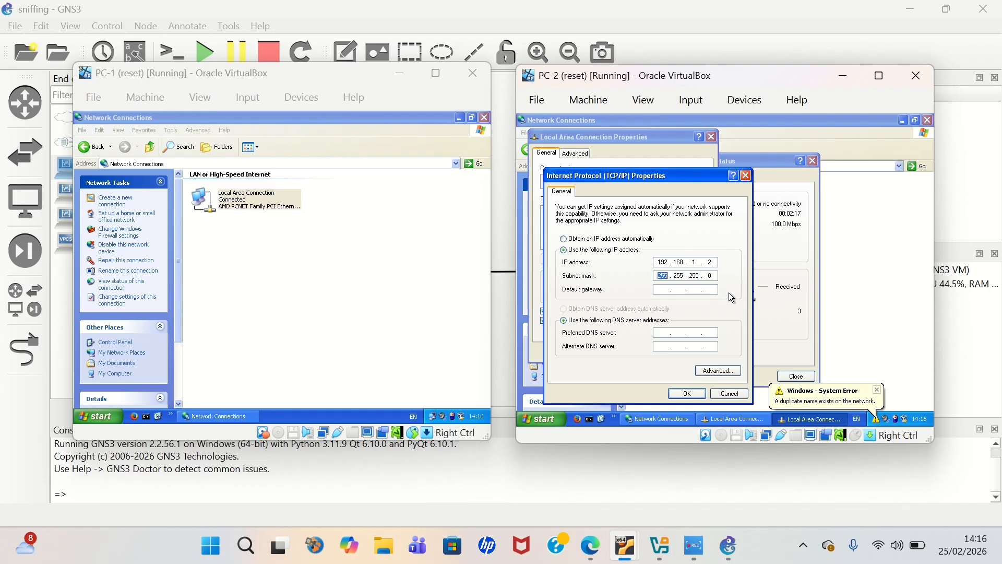
pyautogui.click(684, 396)
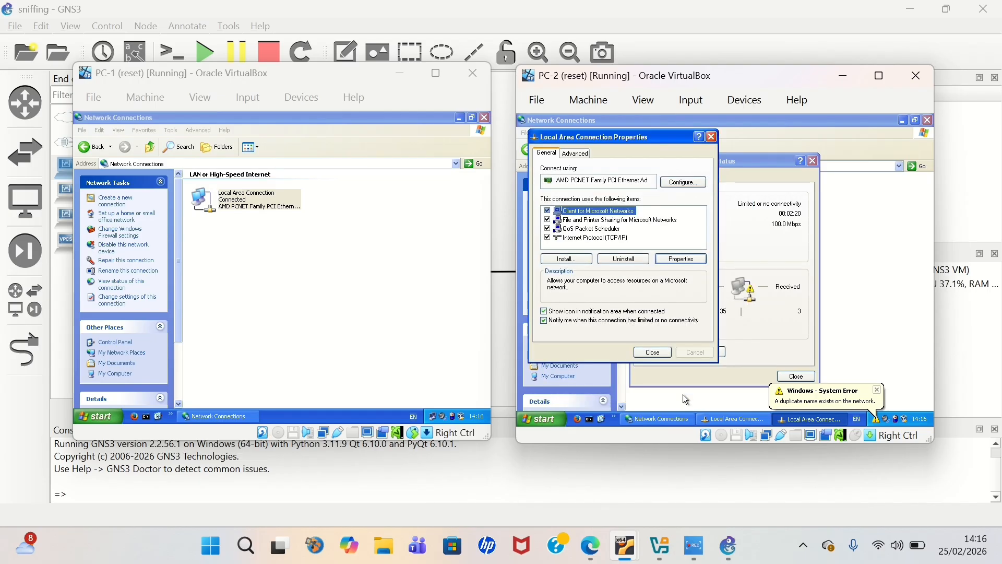
pyautogui.click(658, 353)
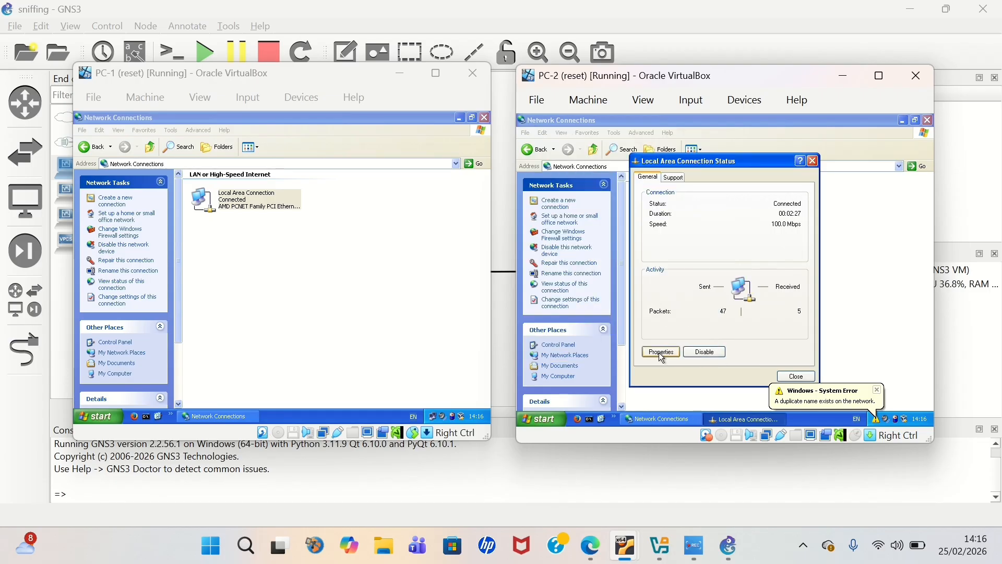
pyautogui.click(794, 377)
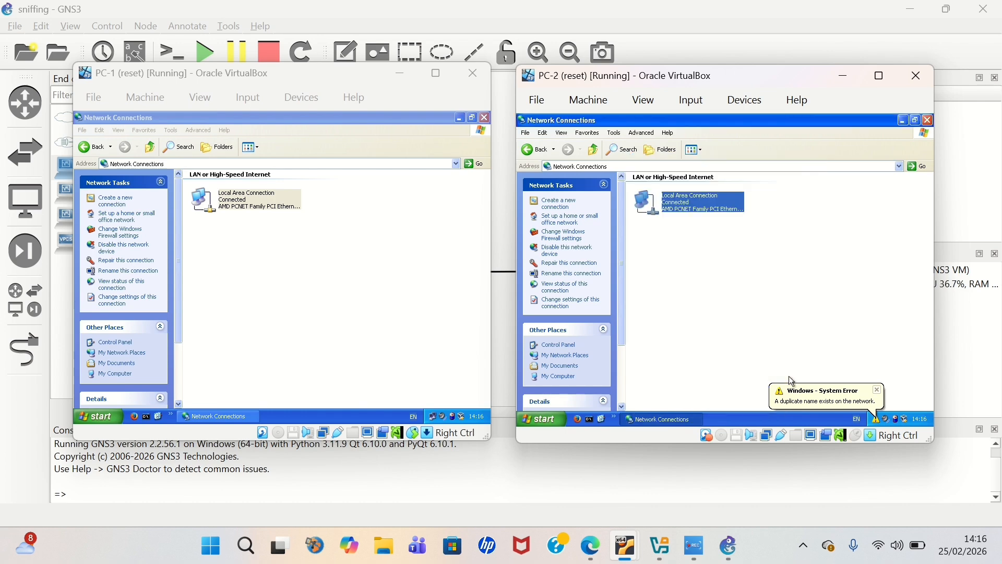
# Close the Network Connections windows on PC-1 and PC-2 and dismiss PC-2's system error notification
pyautogui.click(483, 122)
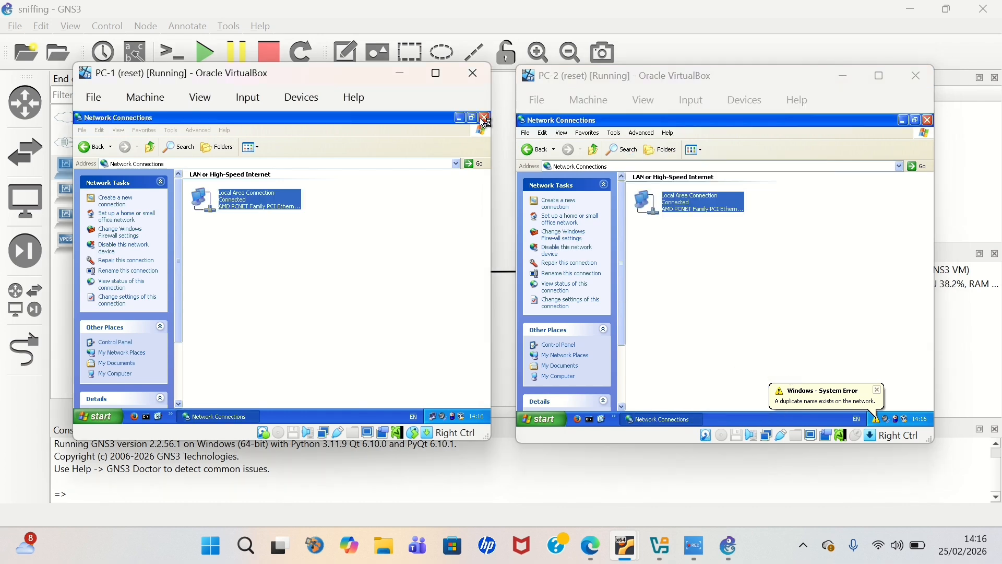
pyautogui.click(933, 128)
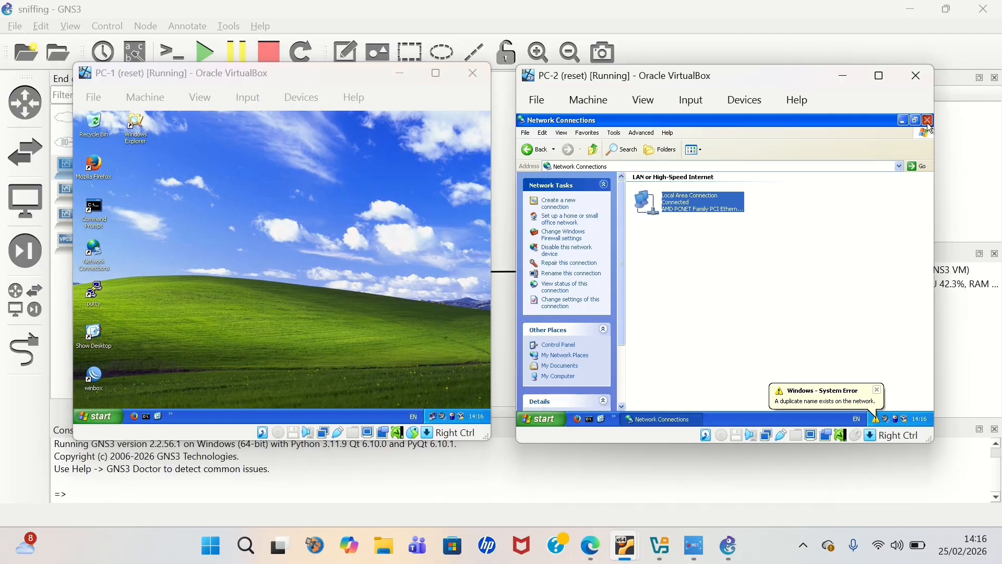
pyautogui.click(880, 391)
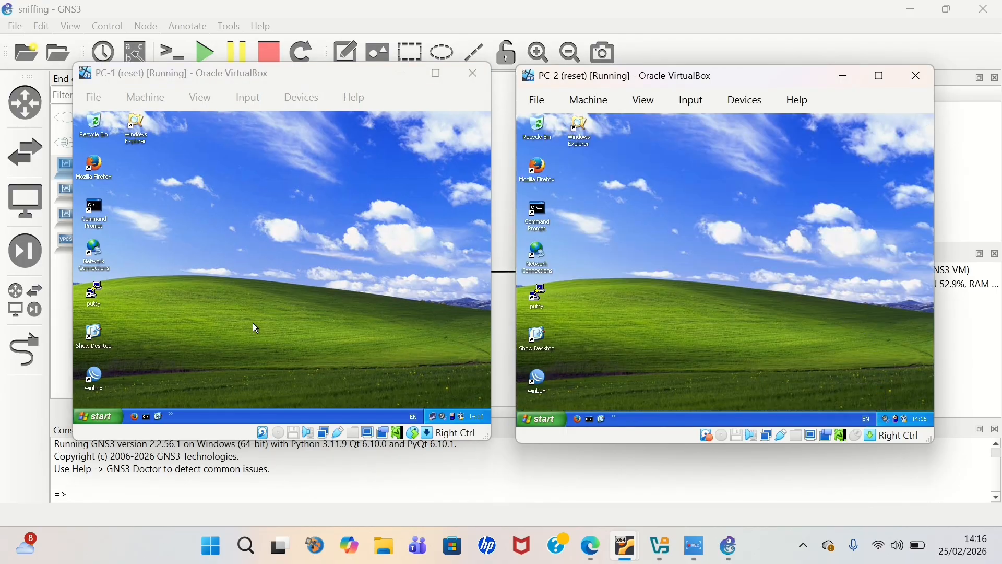
# Ping 192.168.1.2 from a command prompt on PC-1 to test the connection to PC-2
pyautogui.click(146, 415)
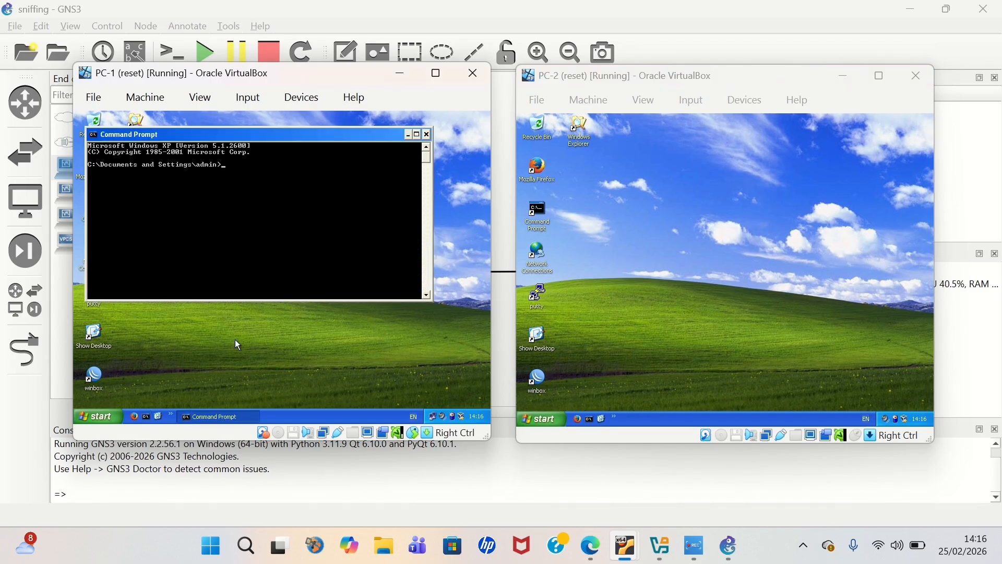
pyautogui.write('ping 192')
pyautogui.write('.168.1.2')
pyautogui.press('Return')
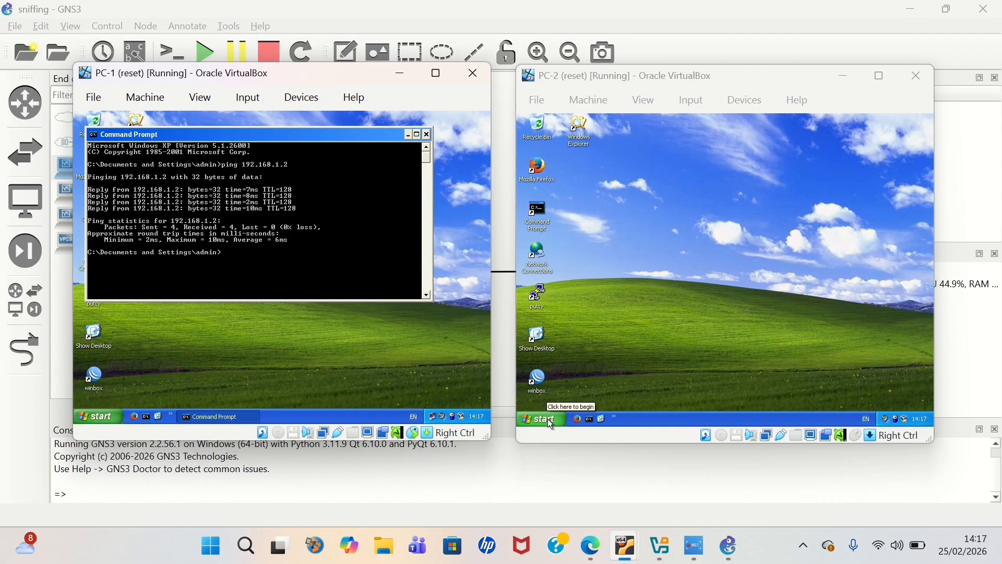
# On PC-2, create a folder named test in My Documents
pyautogui.doubleClick(582, 130)
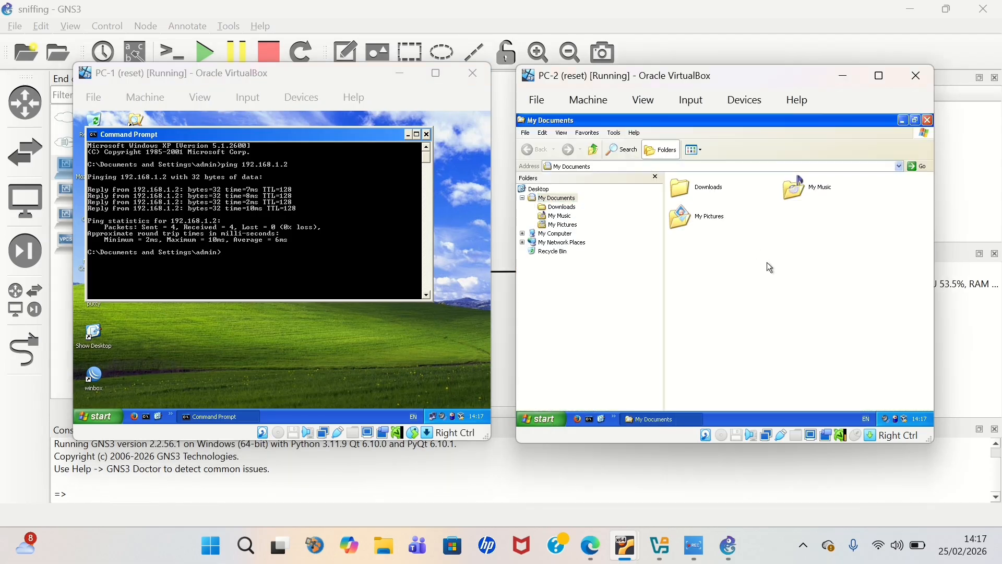
pyautogui.rightClick(768, 264)
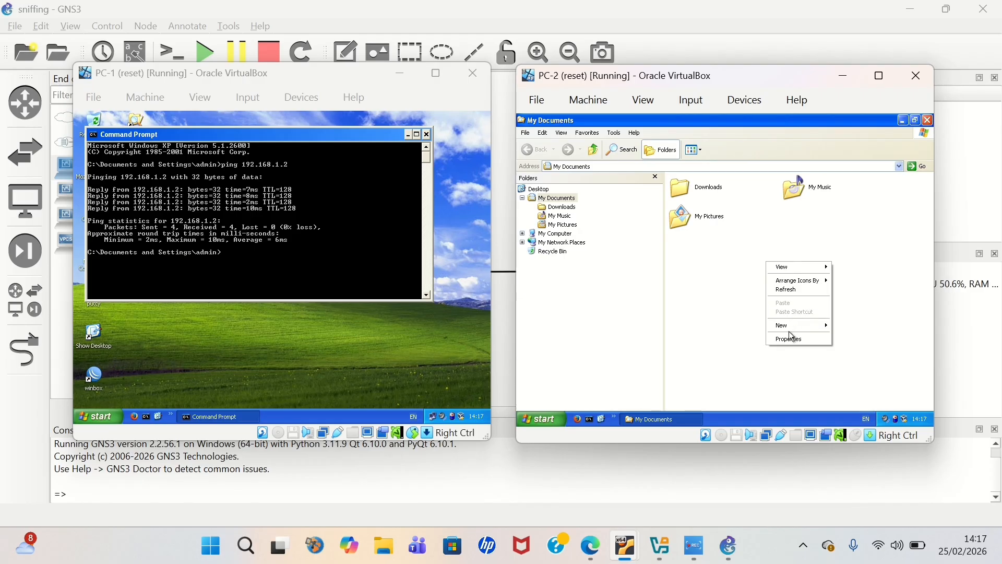
pyautogui.moveTo(793, 333)
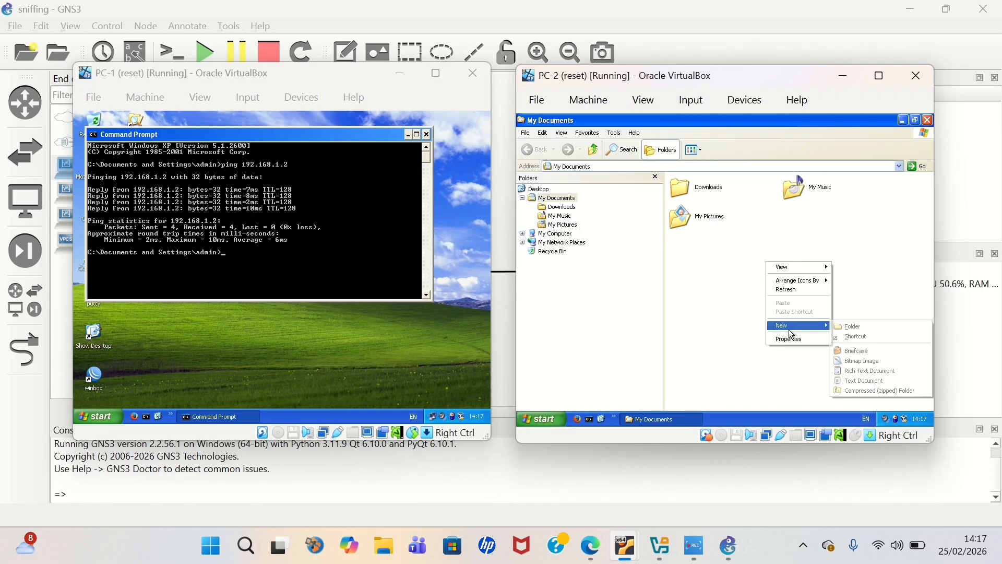
pyautogui.click(855, 328)
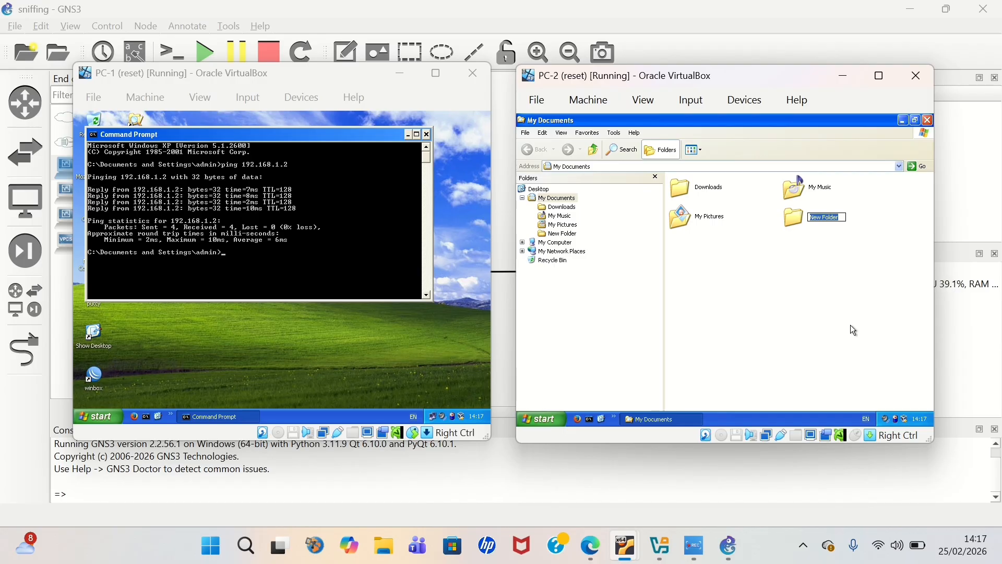
pyautogui.write('test')
pyautogui.press('Return')
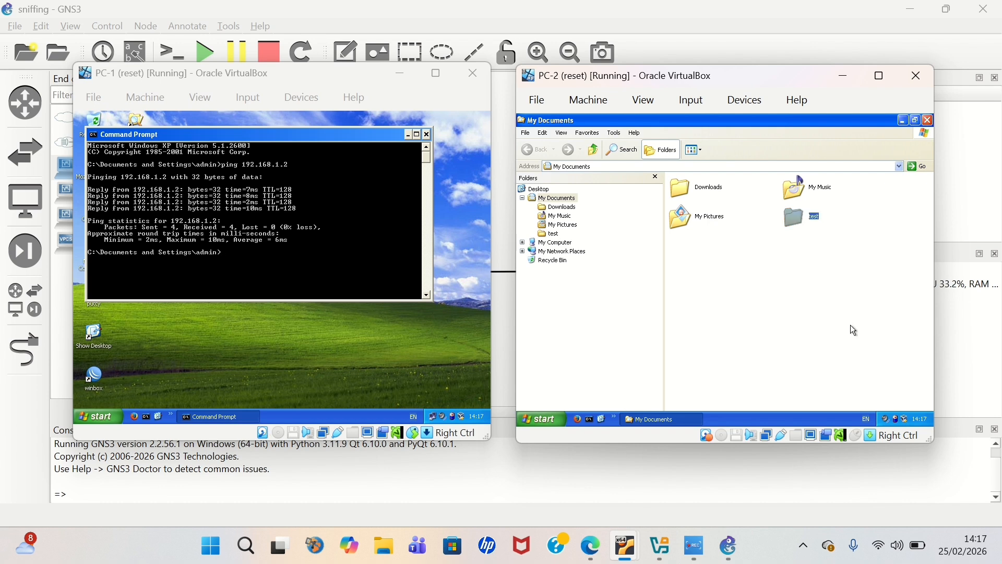
pyautogui.click(814, 294)
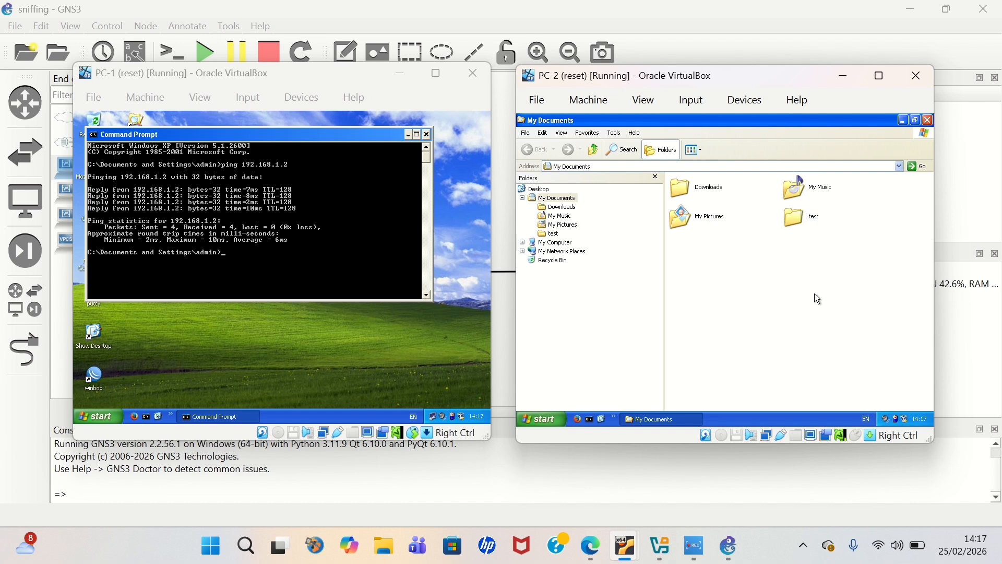
# Create a text document named rahasia inside PC-2's test folder
pyautogui.doubleClick(789, 223)
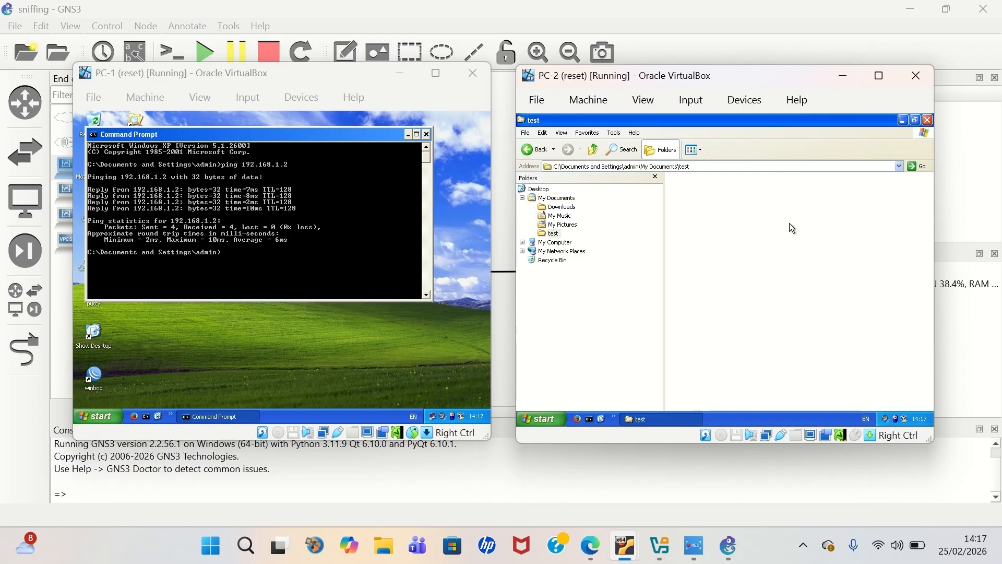
pyautogui.rightClick(723, 210)
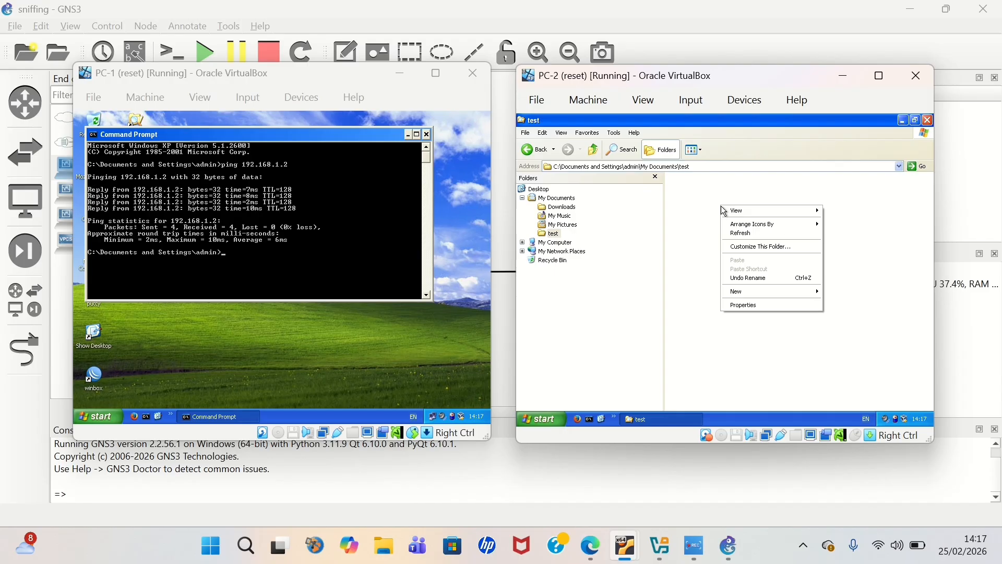
pyautogui.moveTo(738, 294)
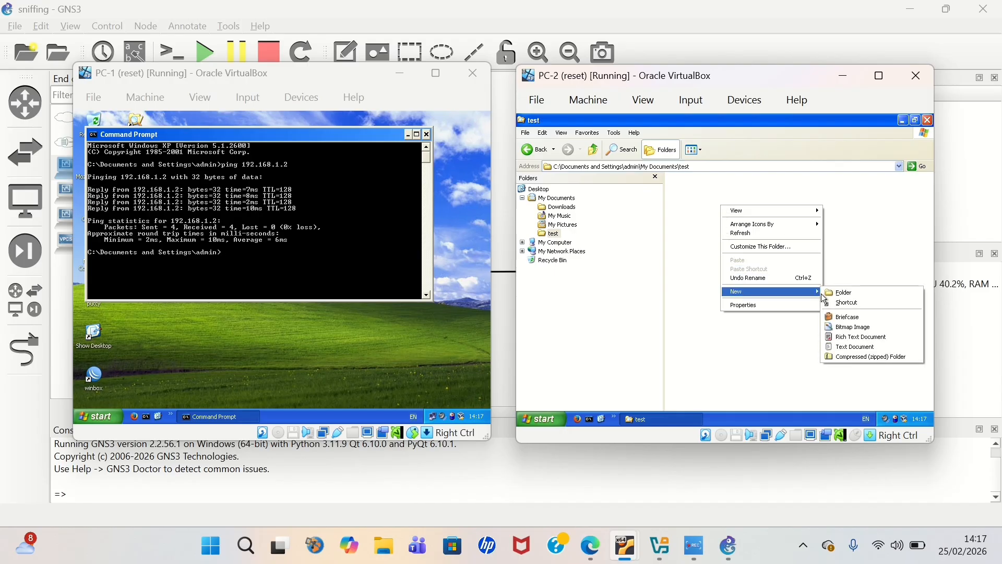
pyautogui.click(850, 348)
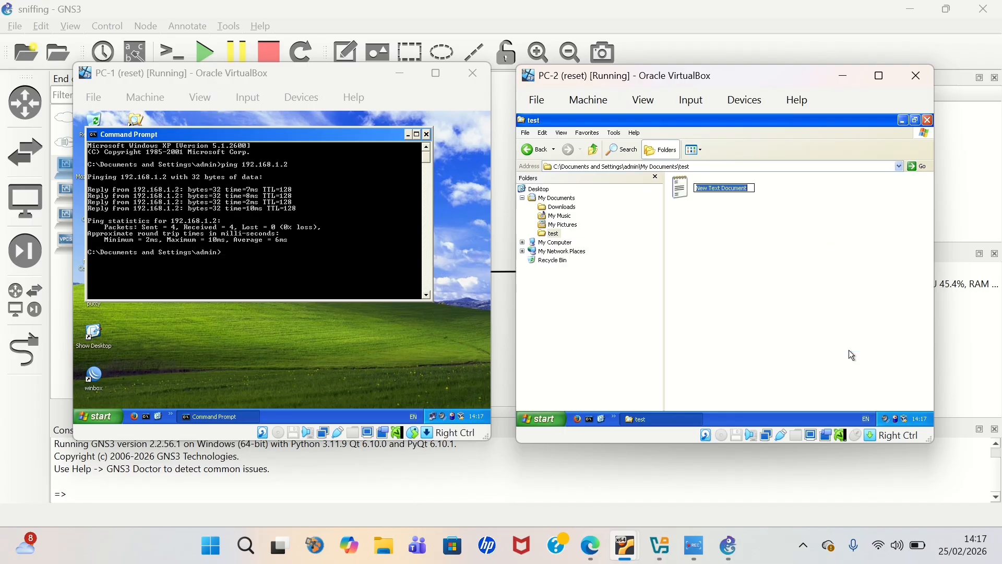
pyautogui.write('ra')
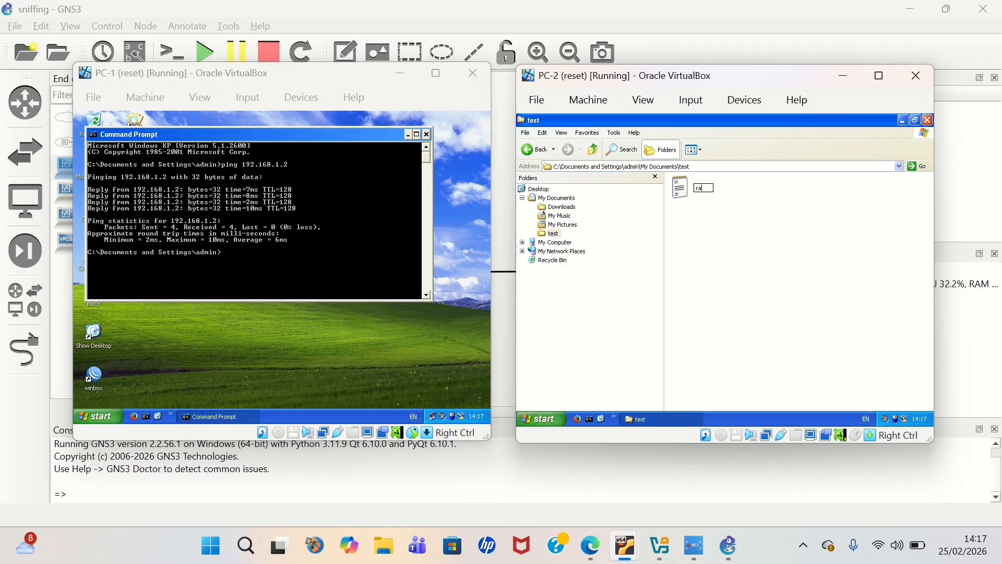
pyautogui.write('halsia')
pyautogui.press('Return')
pyautogui.click(850, 351)
# Write "BUNUH RAJA MALAM INI" in the rahasia document, save it and close Notepad
pyautogui.doubleClick(704, 190)
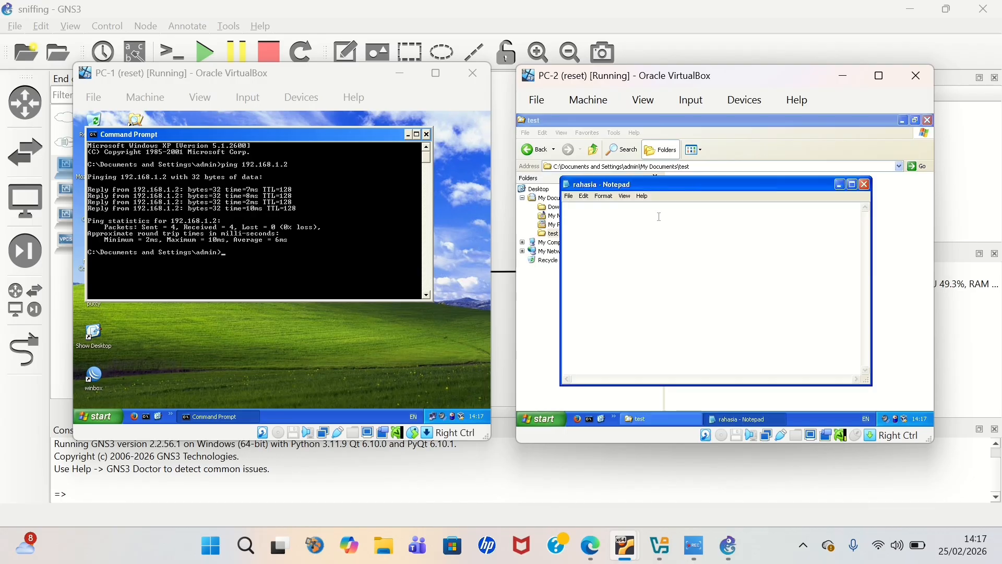
pyautogui.write('BUNUH RAJA MALAM INI')
pyautogui.click(571, 197)
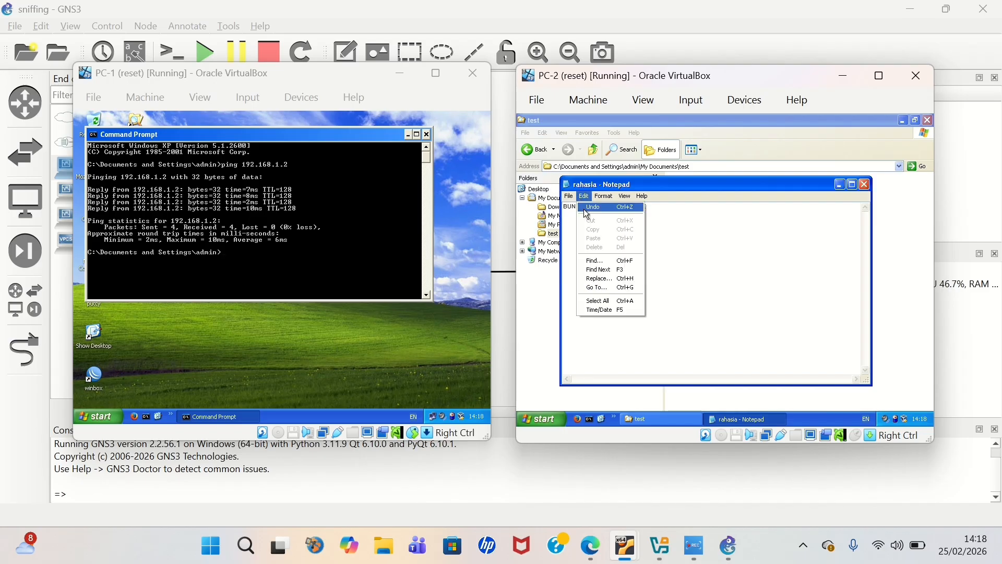
pyautogui.click(586, 229)
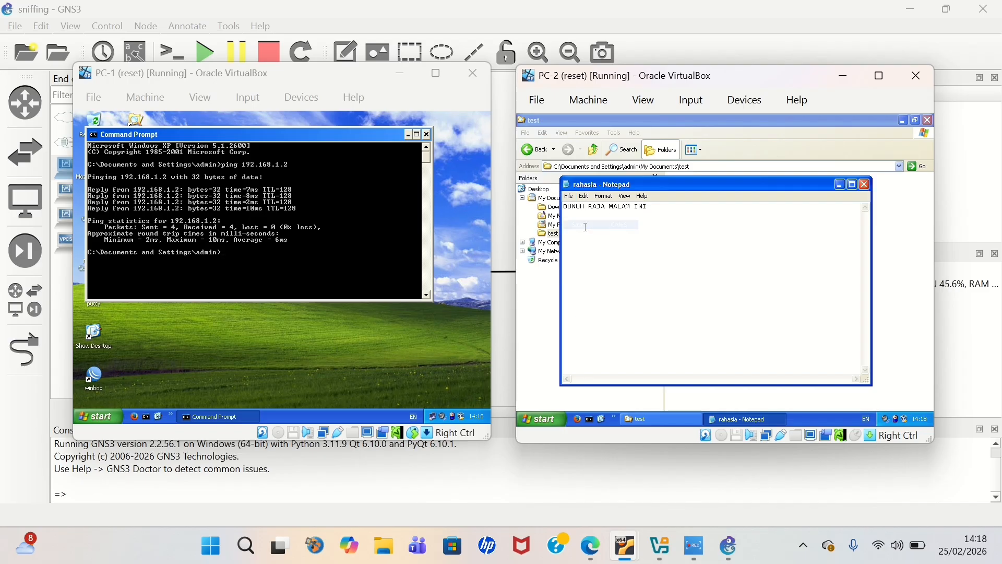
pyautogui.click(865, 184)
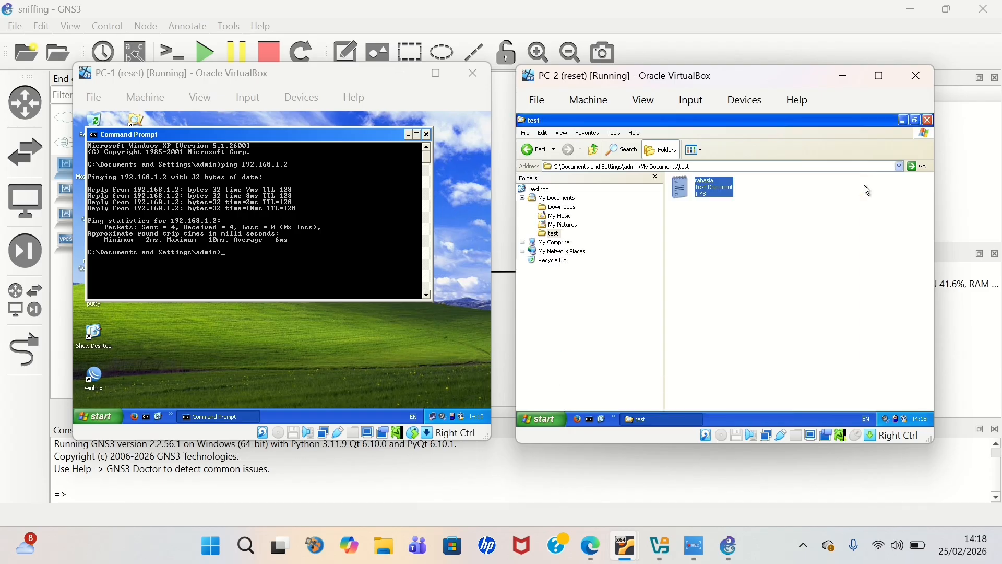
# Share PC-2's test folder on the network under the share name test
pyautogui.click(594, 151)
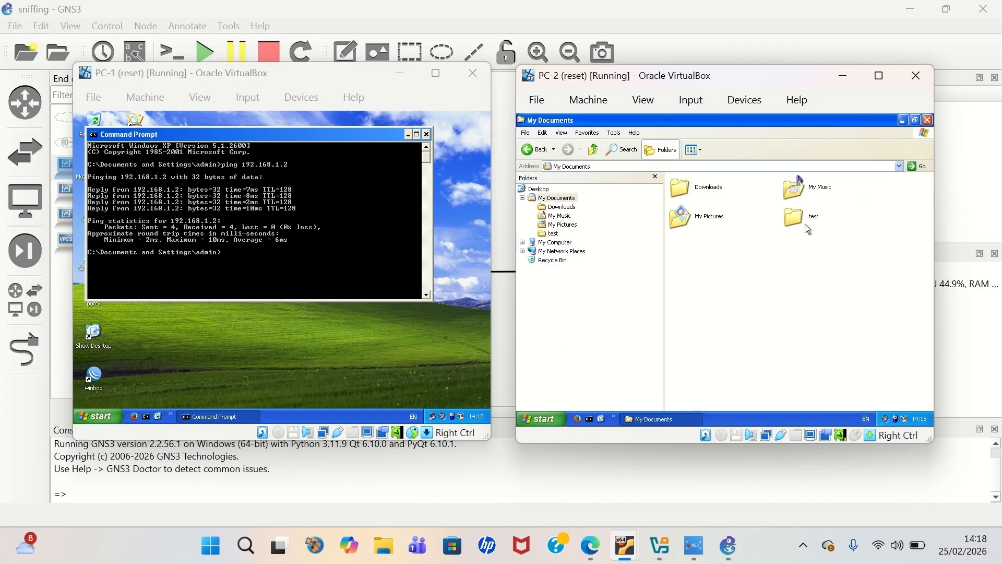
pyautogui.moveTo(797, 219)
pyautogui.rightClick(797, 218)
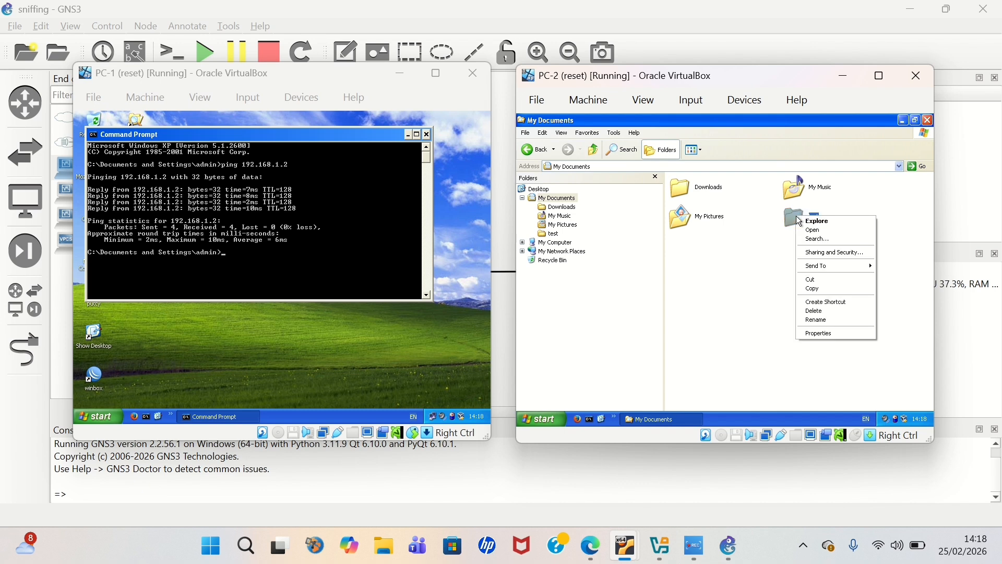
pyautogui.click(832, 256)
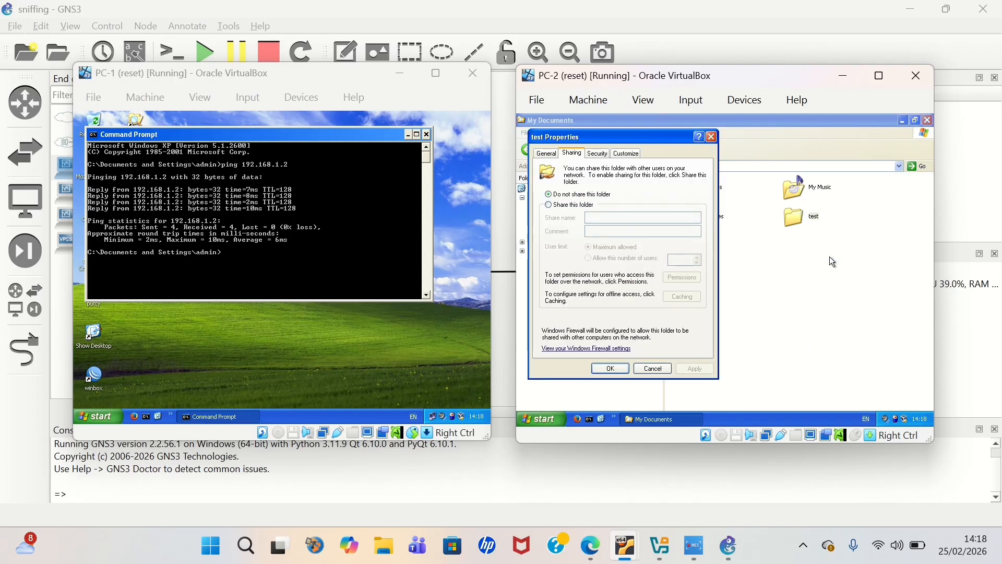
pyautogui.click(589, 207)
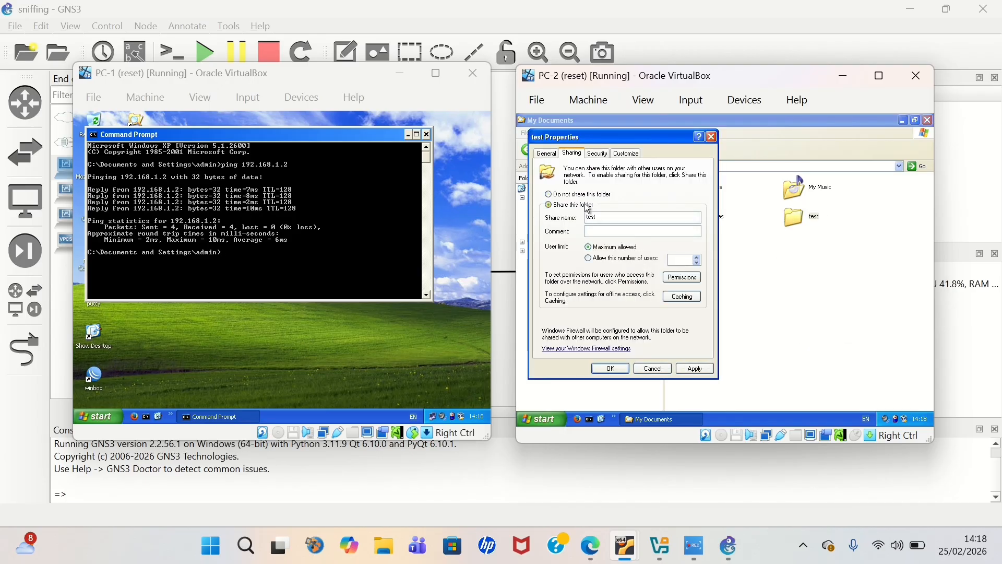
pyautogui.click(609, 369)
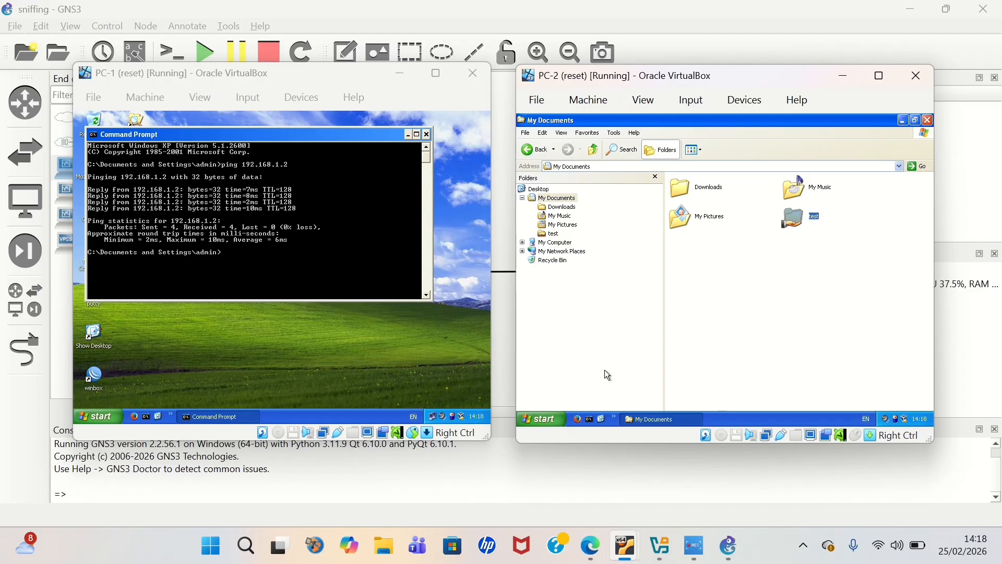
pyautogui.click(741, 304)
# On PC-1, connect to \\192.168.1.2 through Run and open its test share
pyautogui.click(99, 412)
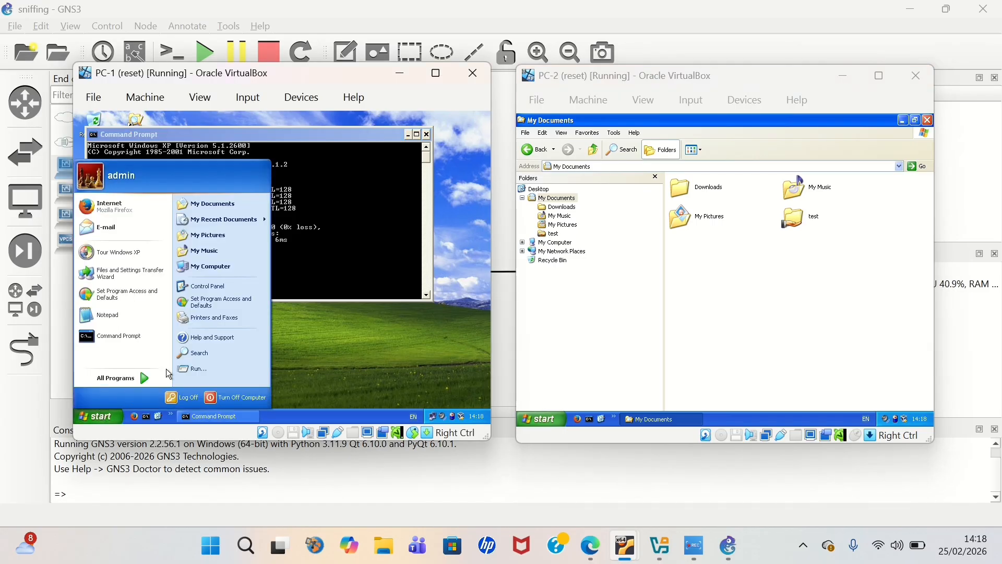
pyautogui.click(198, 374)
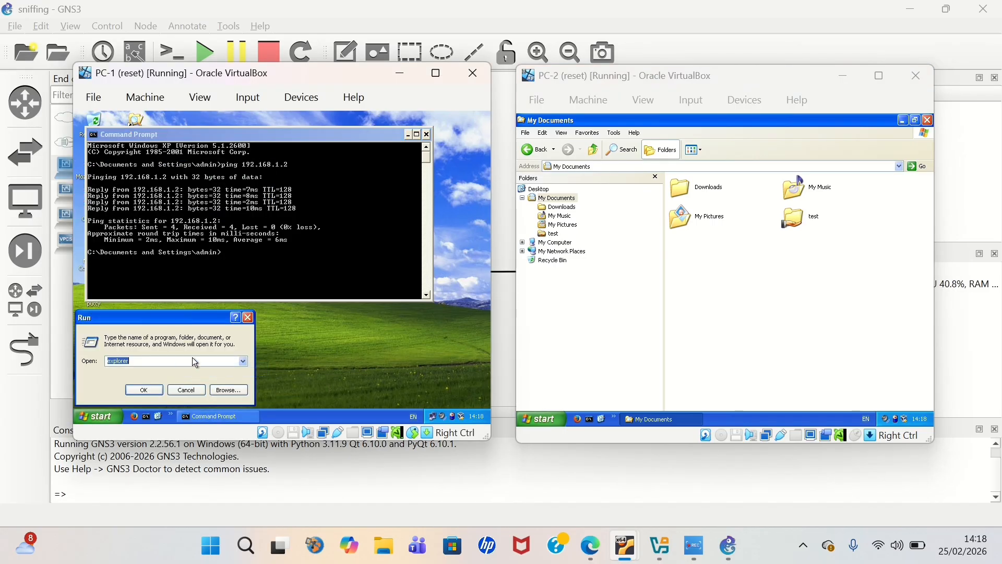
pyautogui.write('\\\\')
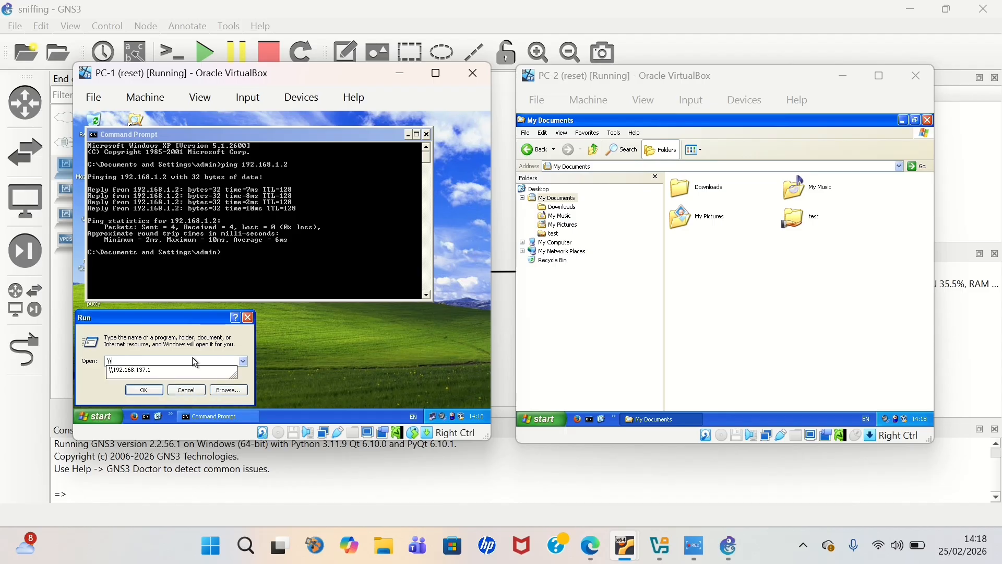
pyautogui.write('192.168.1.2')
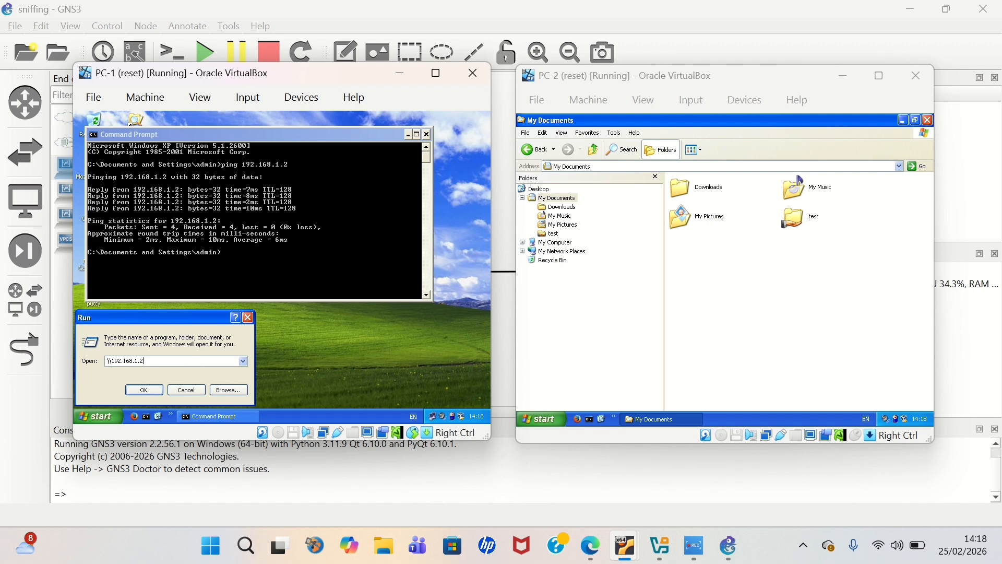
pyautogui.click(139, 387)
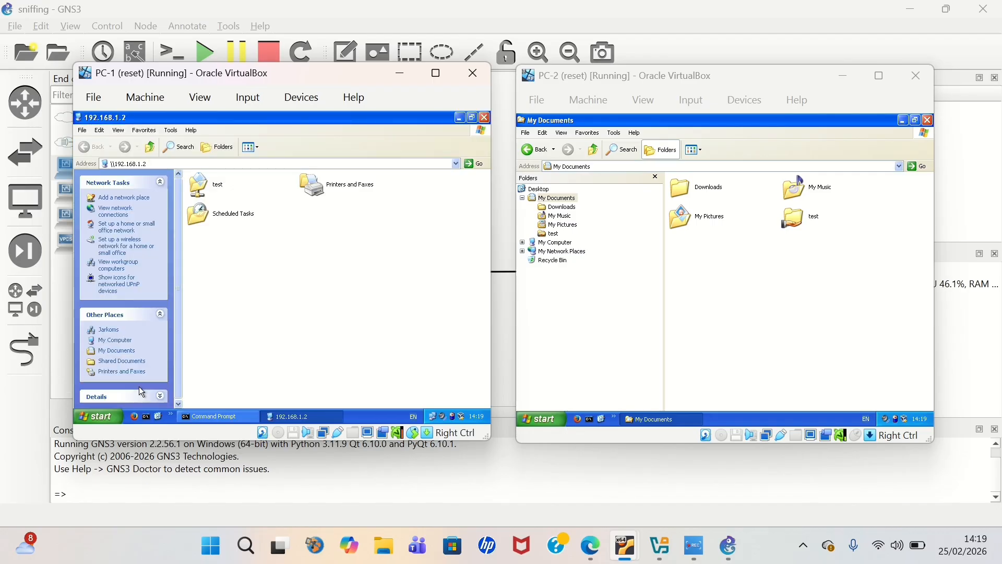
pyautogui.click(200, 188)
pyautogui.doubleClick(200, 188)
# Copy the rahasia text document from the test share to PC-1's clipboard
pyautogui.click(200, 189)
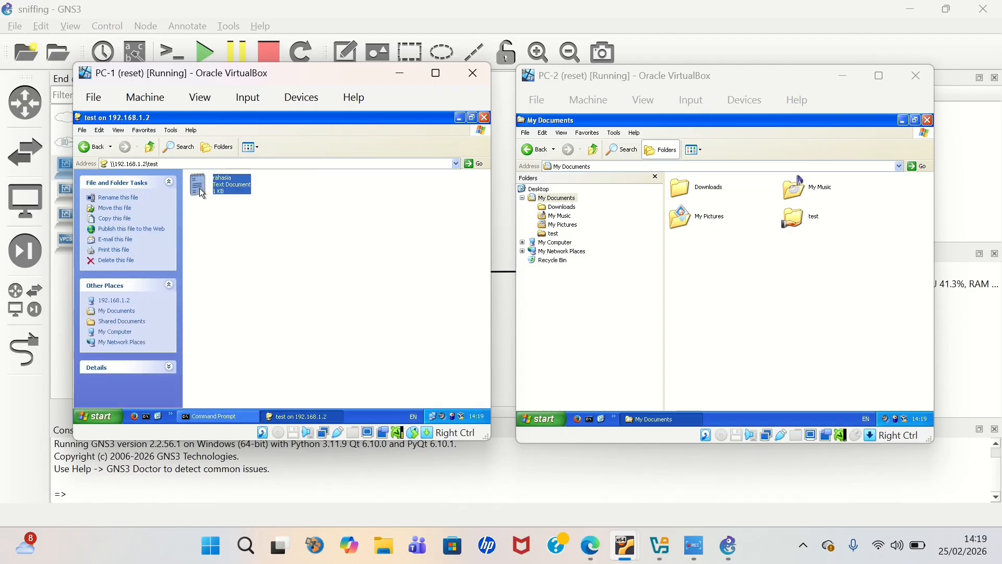
pyautogui.rightClick(200, 189)
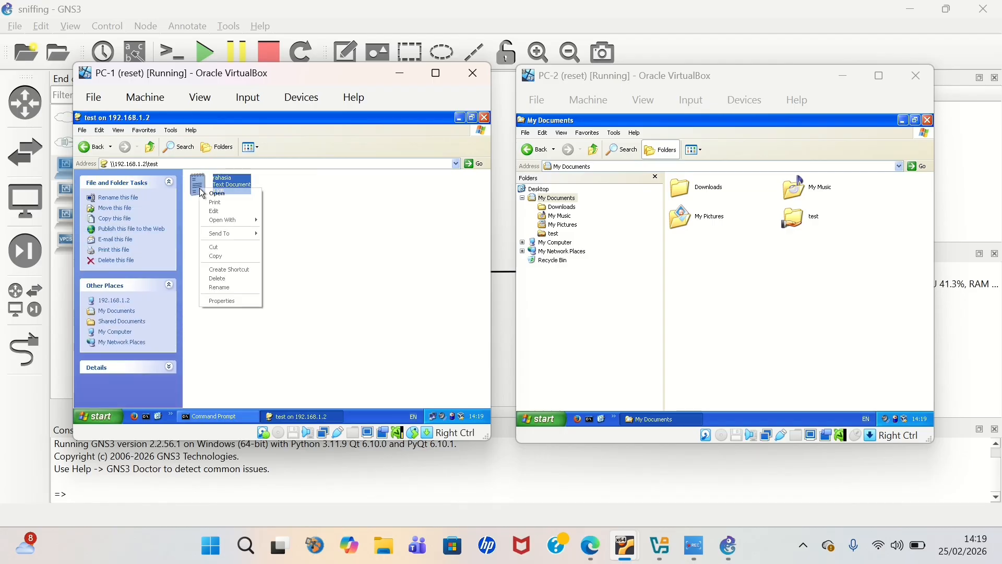
pyautogui.click(215, 261)
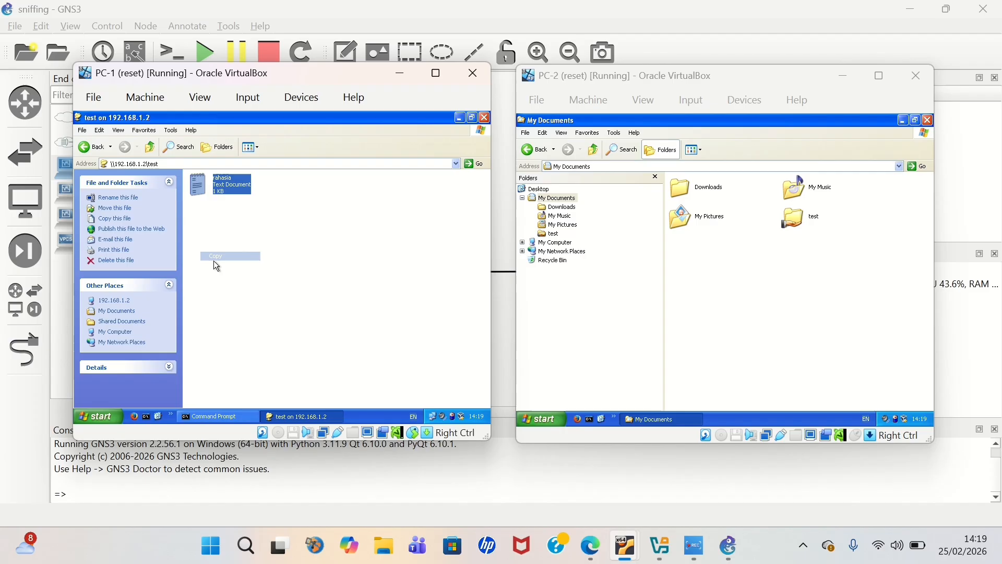
pyautogui.click(327, 275)
# Minimize both virtual machine windows to return to the GNS3 topology
pyautogui.click(399, 76)
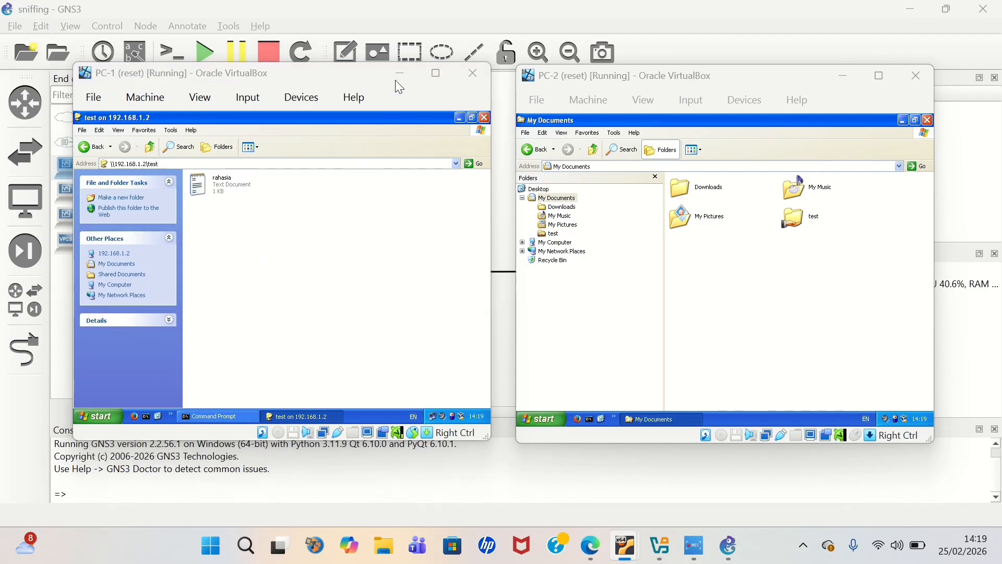
pyautogui.click(841, 80)
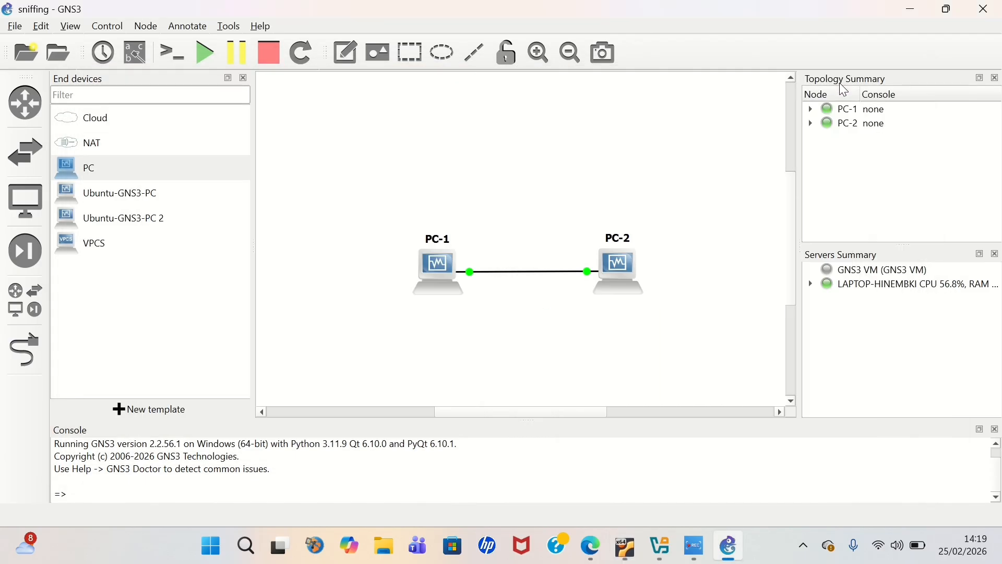
# Start an Ethernet packet capture with live visualization on the PC-1 to PC-2 link, then minimize the Wireshark window
pyautogui.rightClick(528, 271)
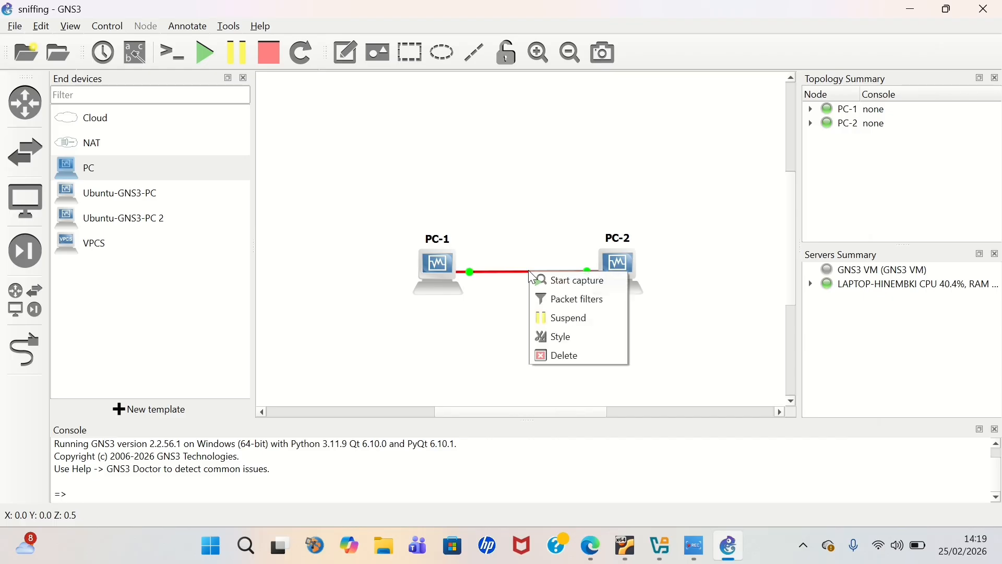
pyautogui.click(571, 289)
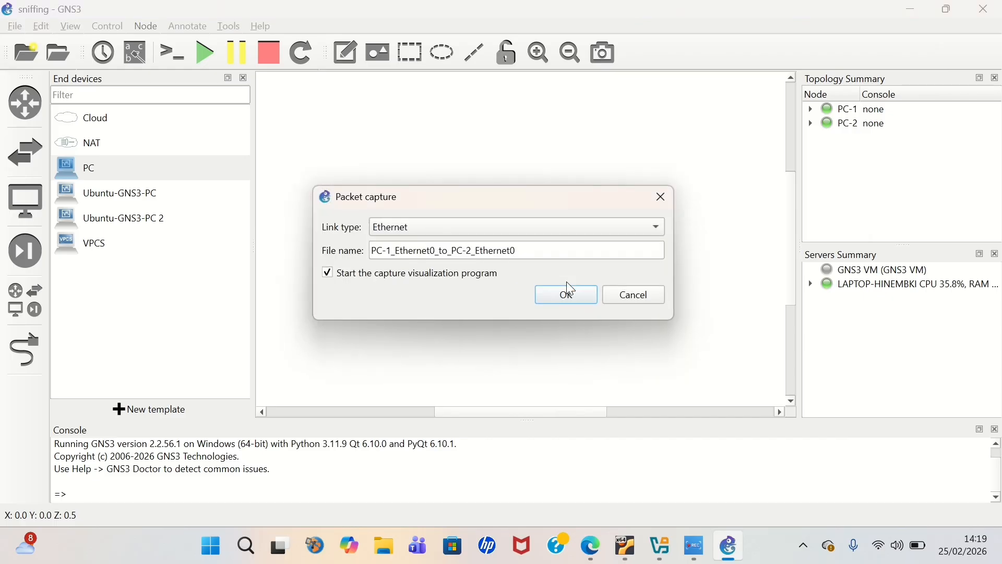
pyautogui.click(550, 297)
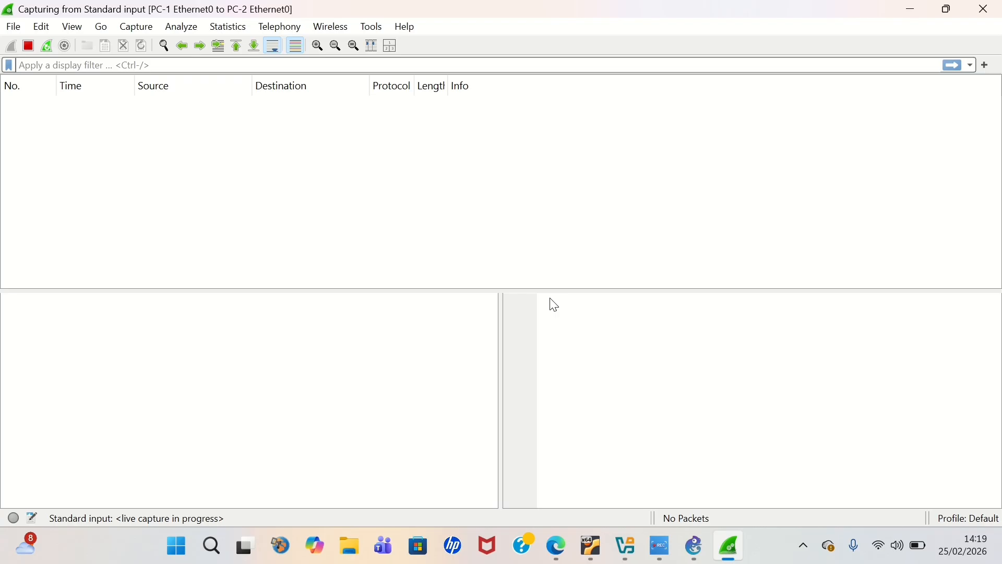
pyautogui.click(914, 9)
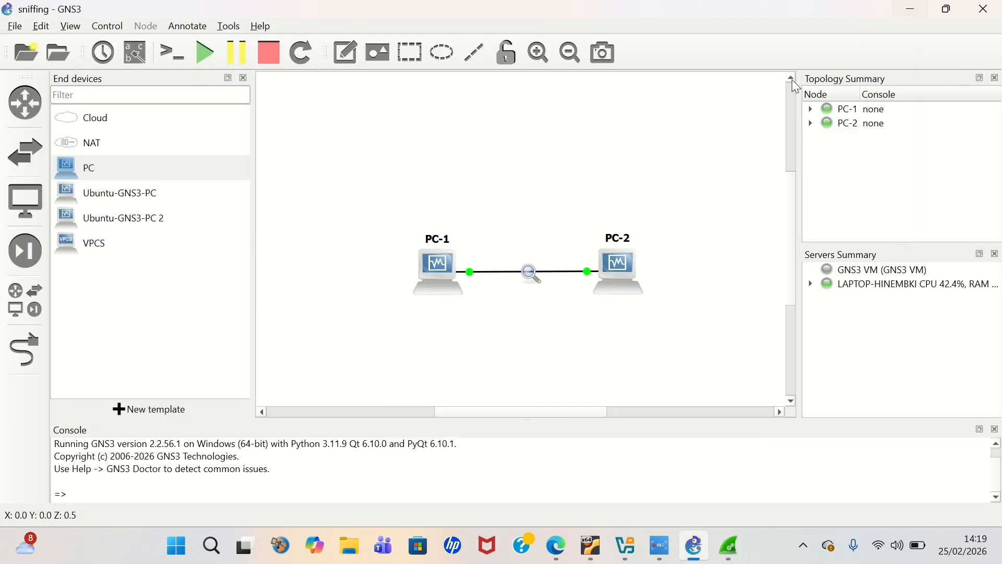
# Bring the PC-1 and PC-2 virtual machine windows back up over the GNS3 topology
pyautogui.moveTo(630, 556)
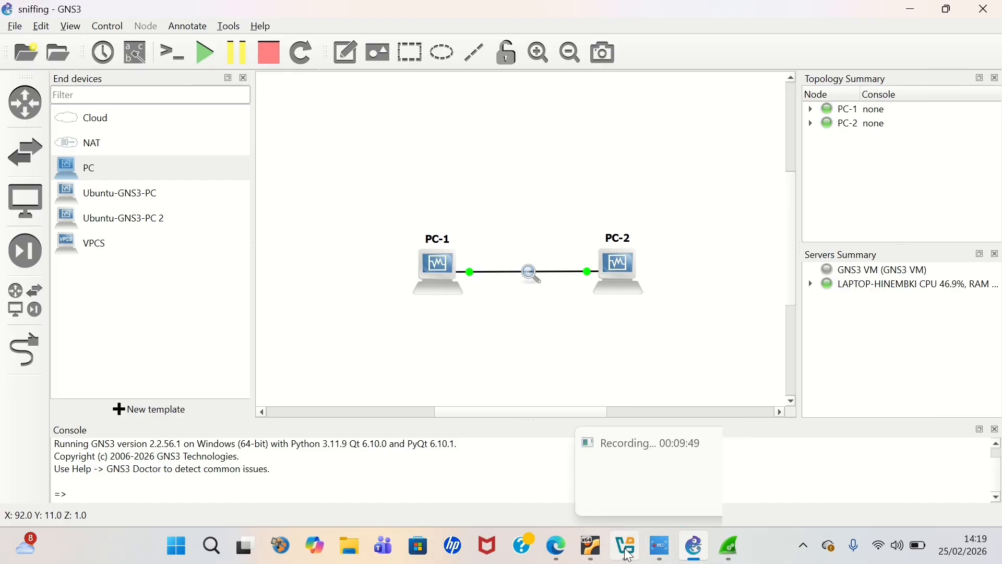
pyautogui.moveTo(592, 553)
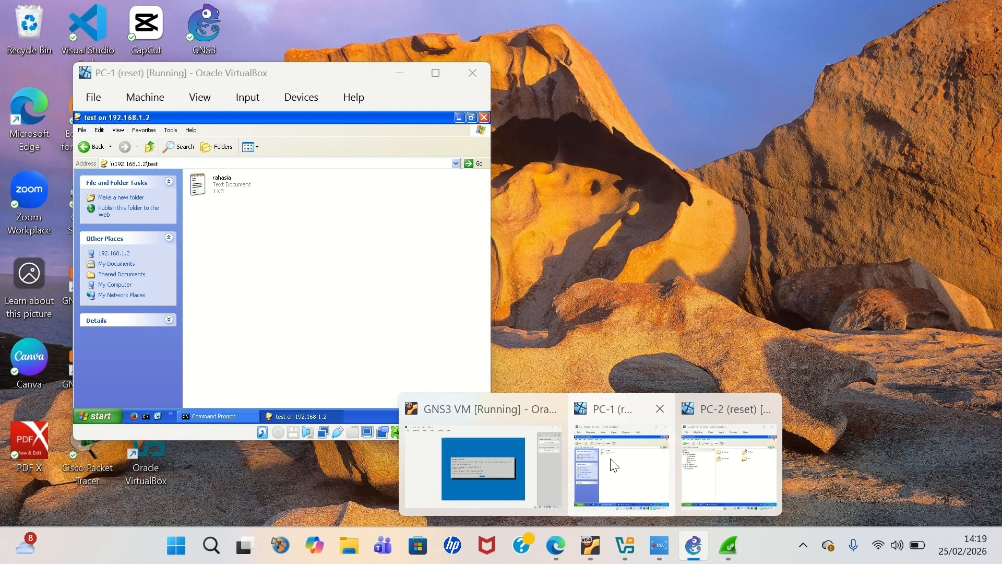
pyautogui.click(614, 464)
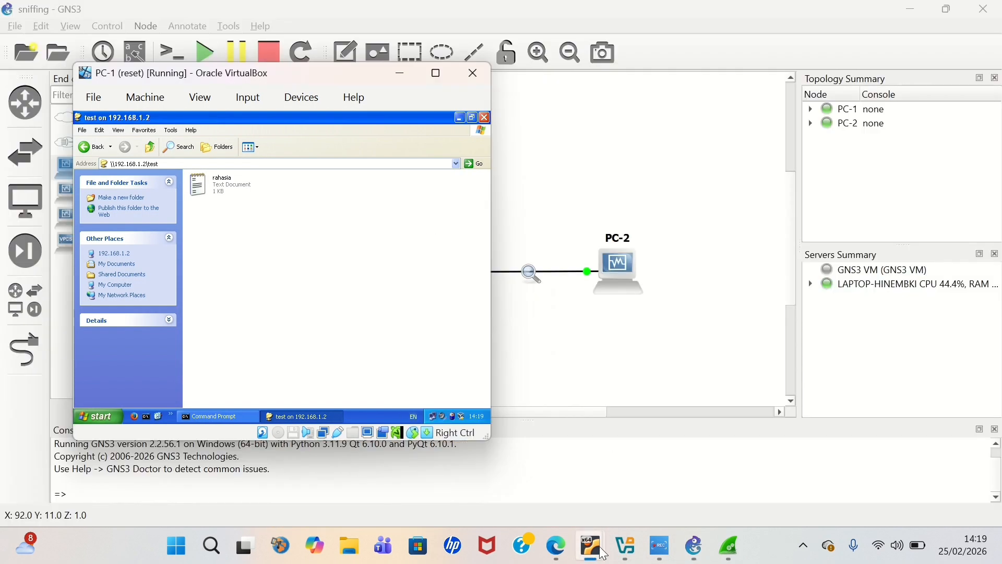
pyautogui.moveTo(596, 556)
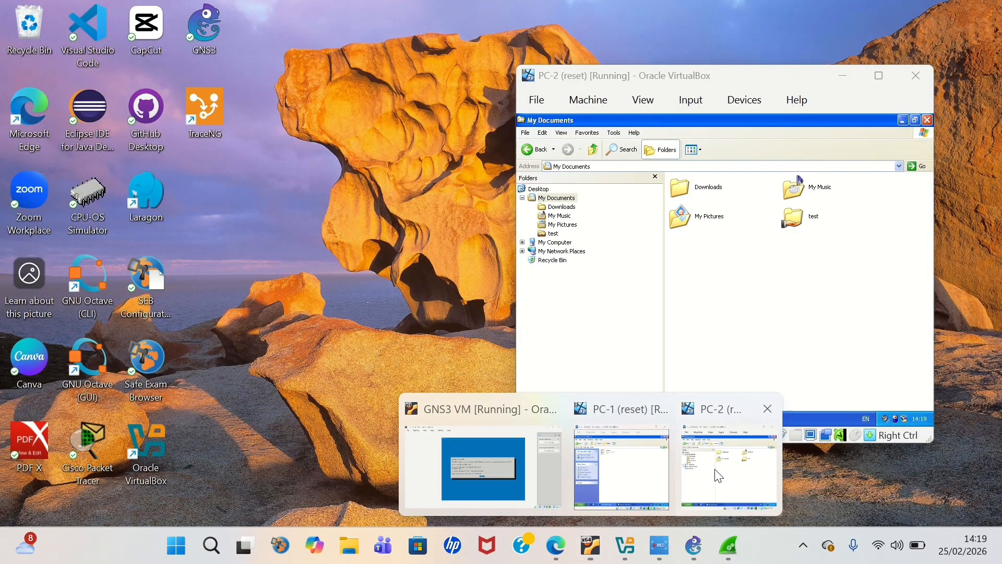
pyautogui.click(730, 466)
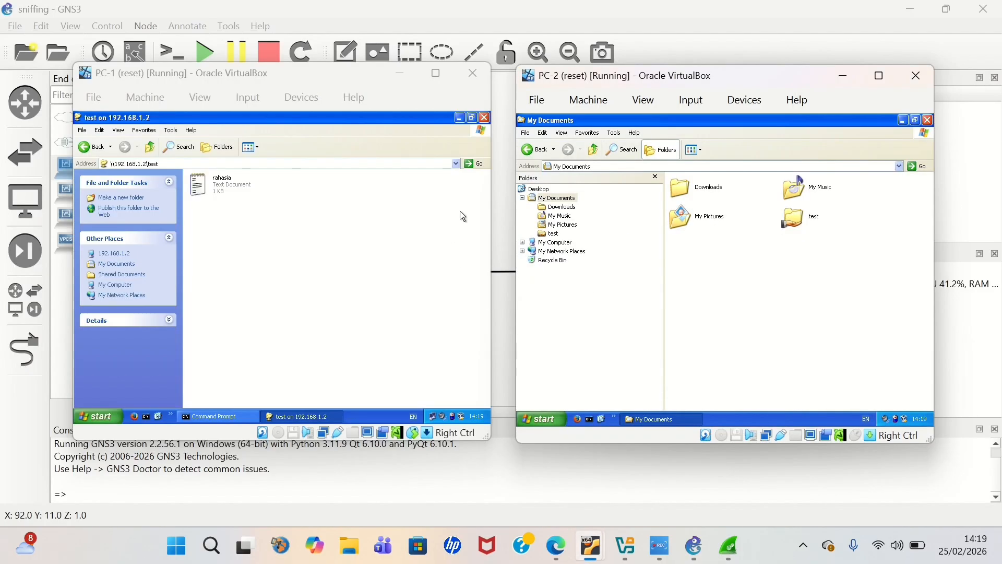
# On PC-1, close the Command Prompt and paste the copied rahasia text document into My Documents
pyautogui.click(460, 119)
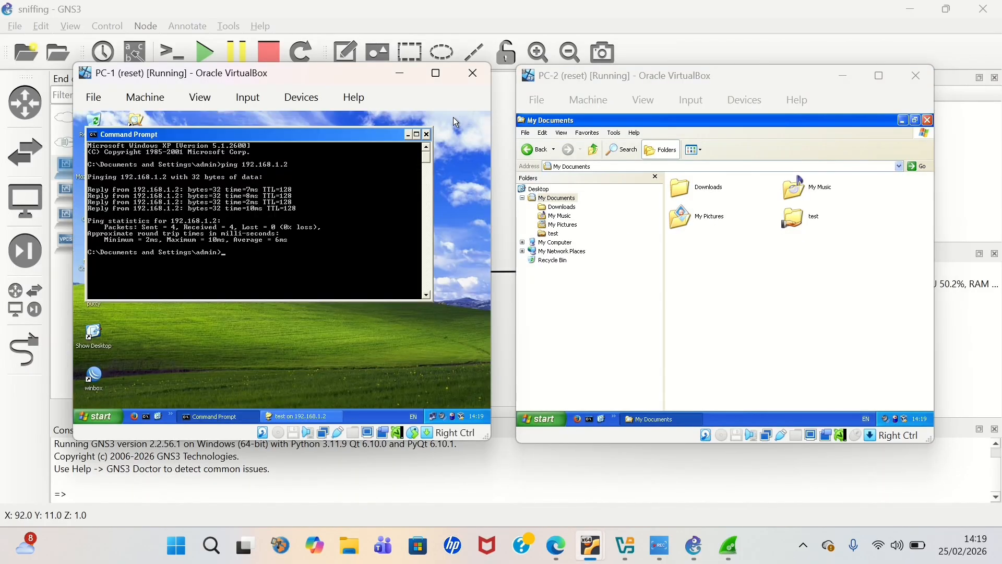
pyautogui.click(427, 134)
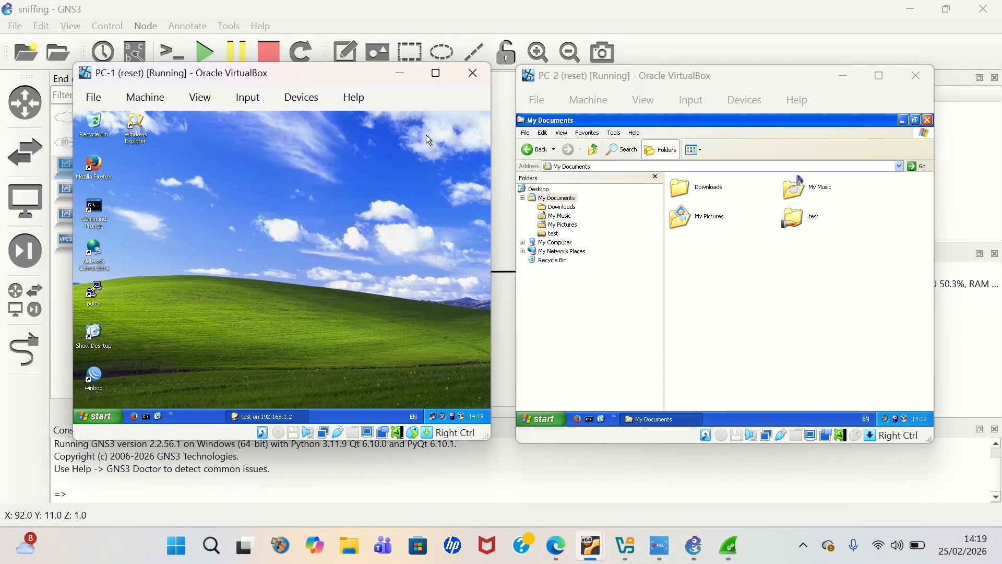
pyautogui.doubleClick(137, 136)
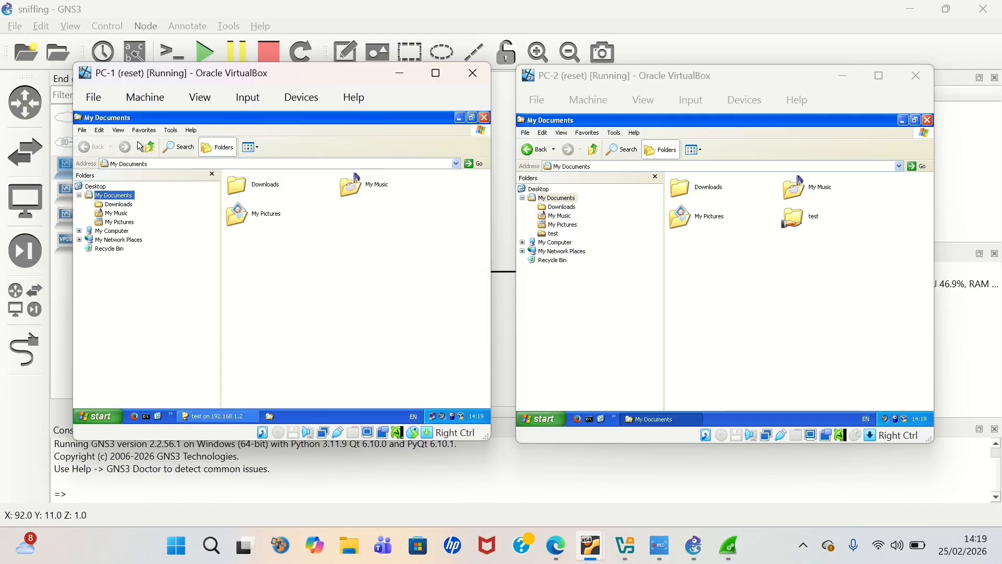
pyautogui.rightClick(305, 232)
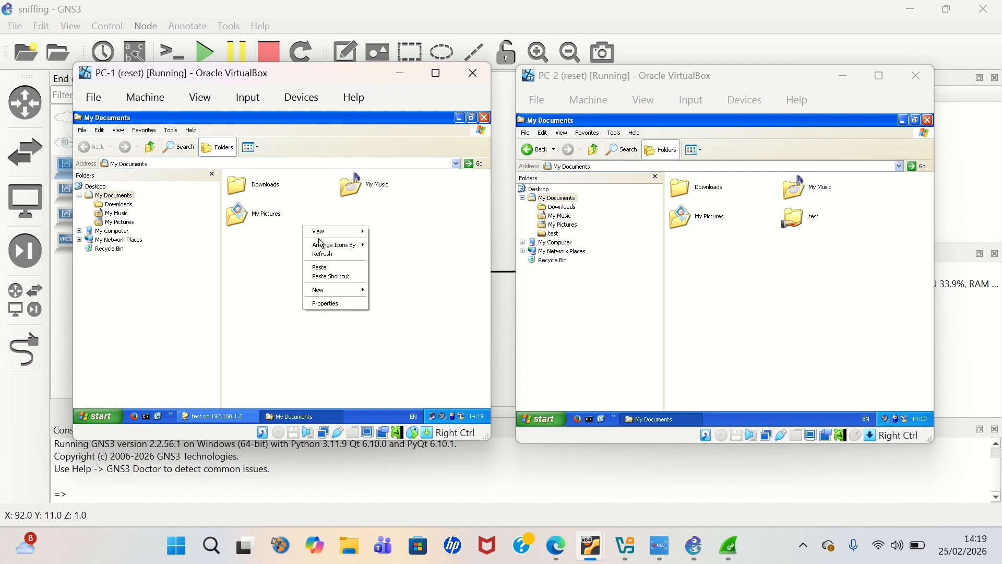
pyautogui.click(324, 267)
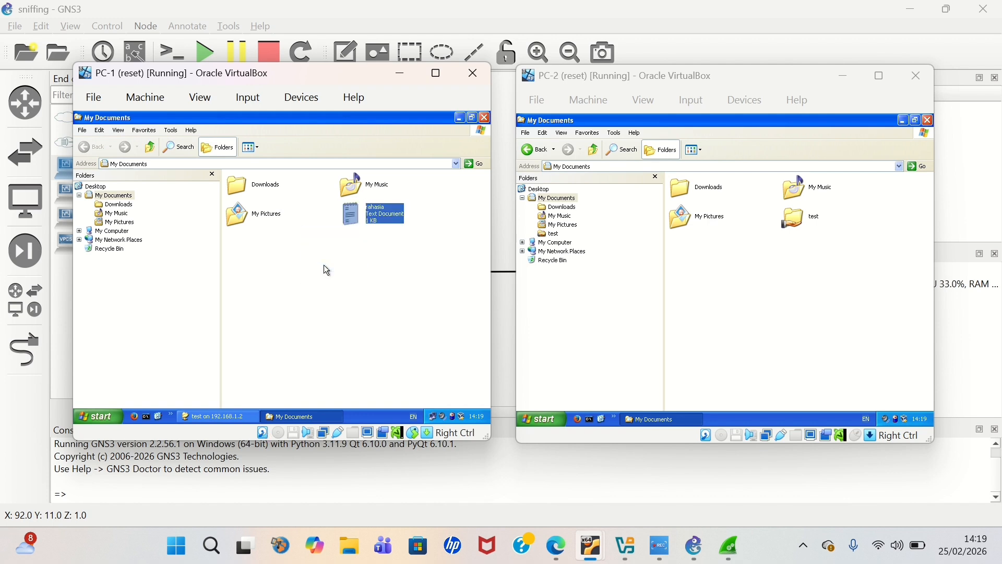
pyautogui.click(324, 265)
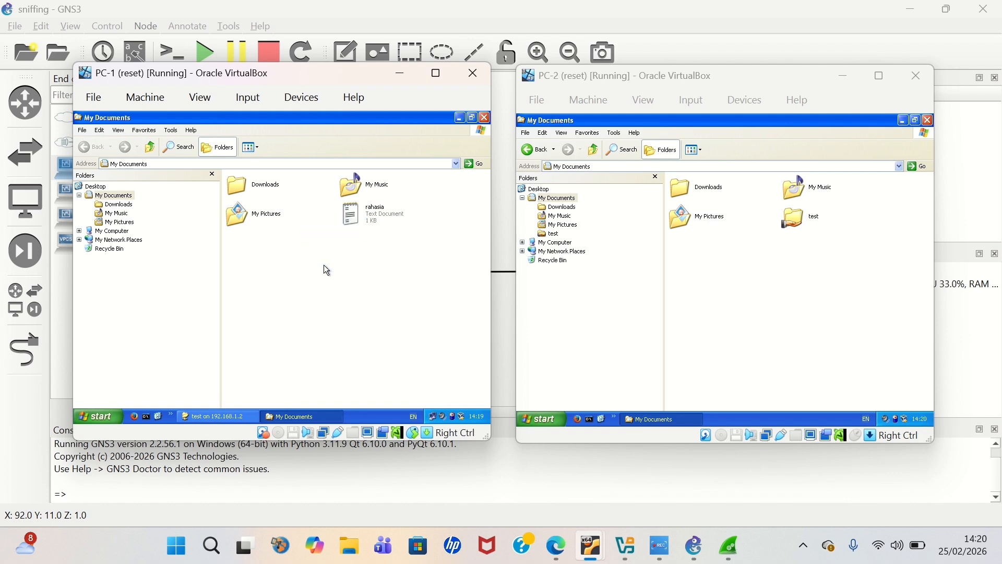
# Minimize both virtual machines, open the link's capture in Wireshark and stop the live capture
pyautogui.click(460, 118)
pyautogui.click(401, 73)
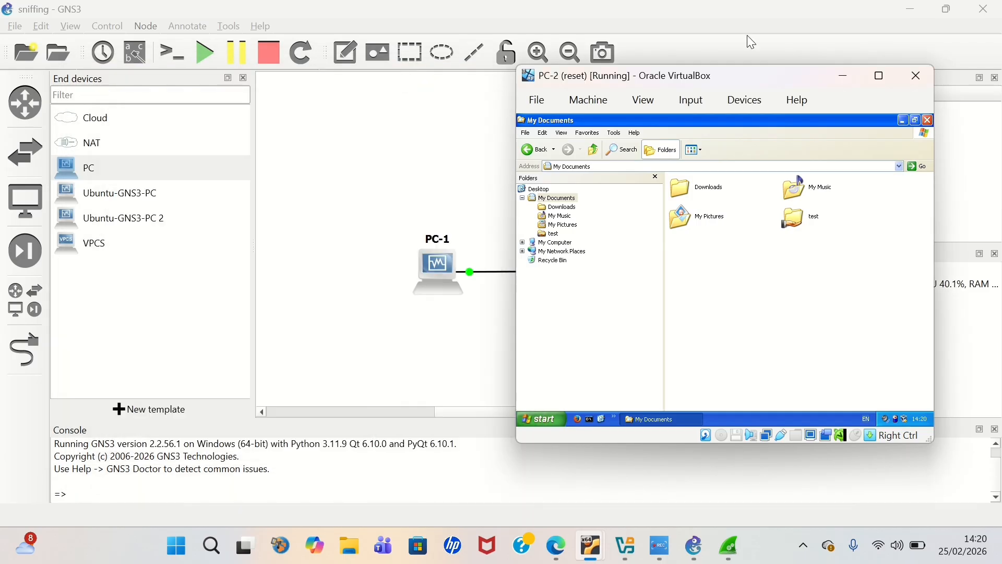
pyautogui.click(845, 77)
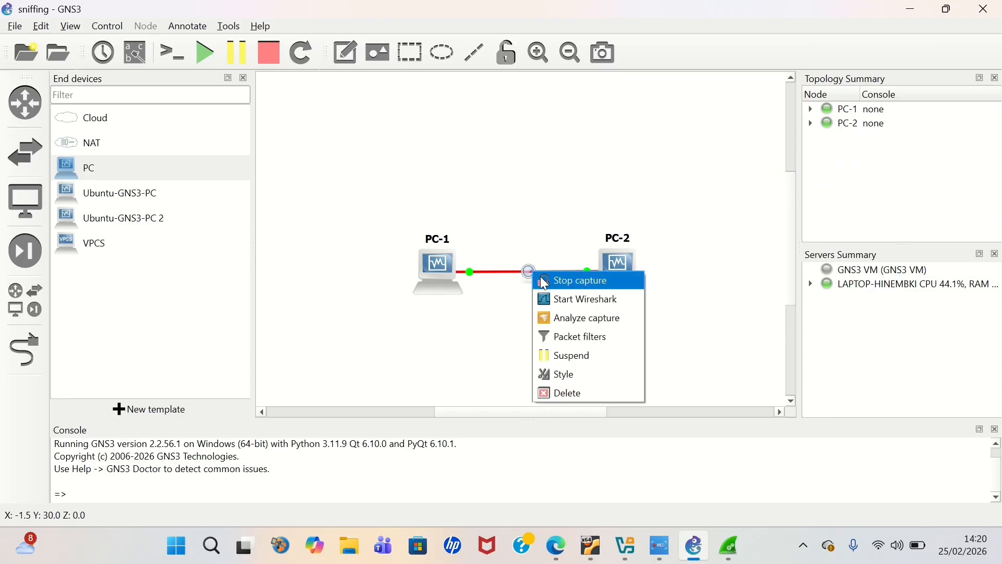
pyautogui.click(568, 300)
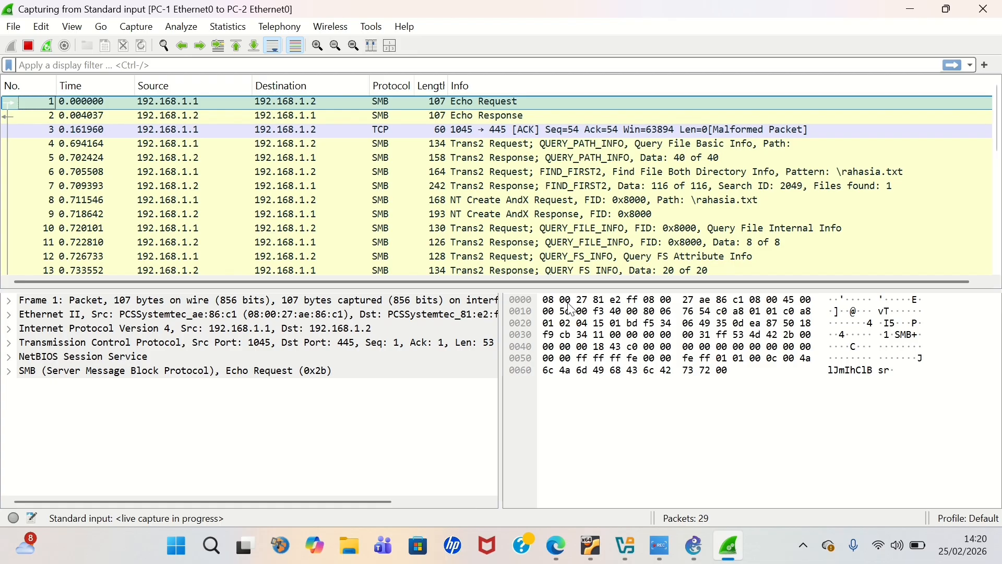
pyautogui.click(30, 46)
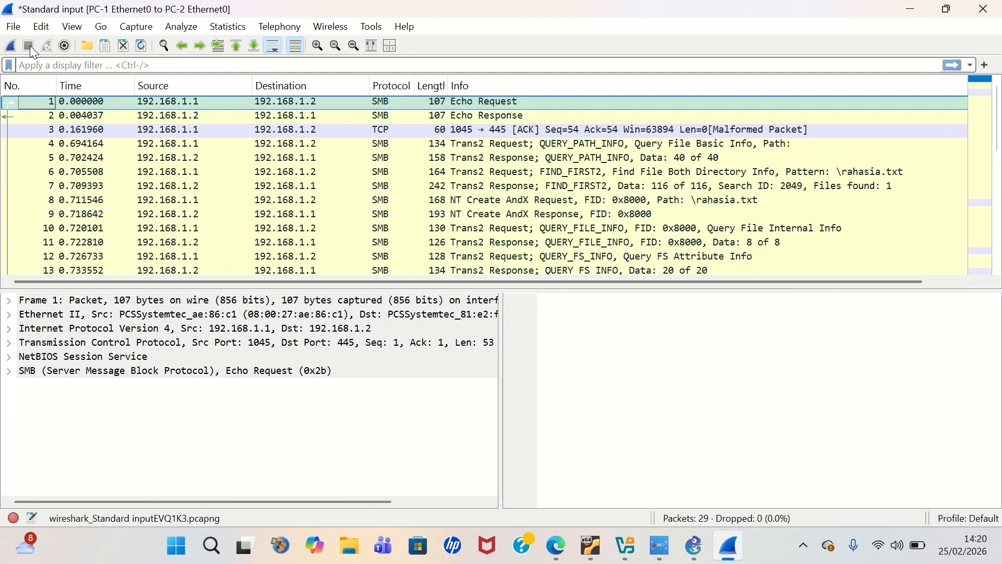
# Inspect the last captured packets and highlight the file data bytes inside the SMB Read AndX Response packet
pyautogui.scroll(-6, 380, 210)
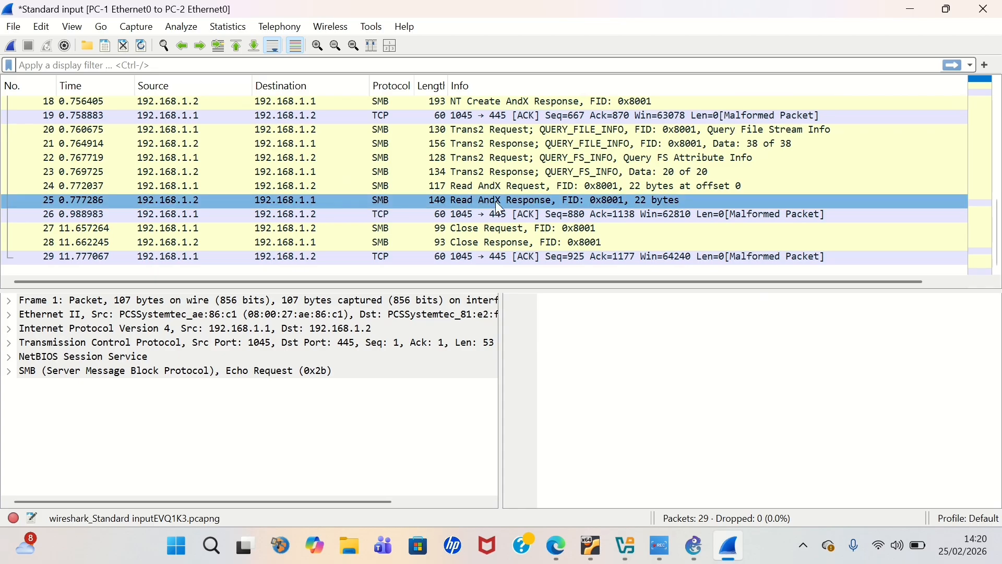
pyautogui.click(481, 257)
pyautogui.keyDown('ctrl'); pyautogui.click(474, 242); pyautogui.keyUp('ctrl')
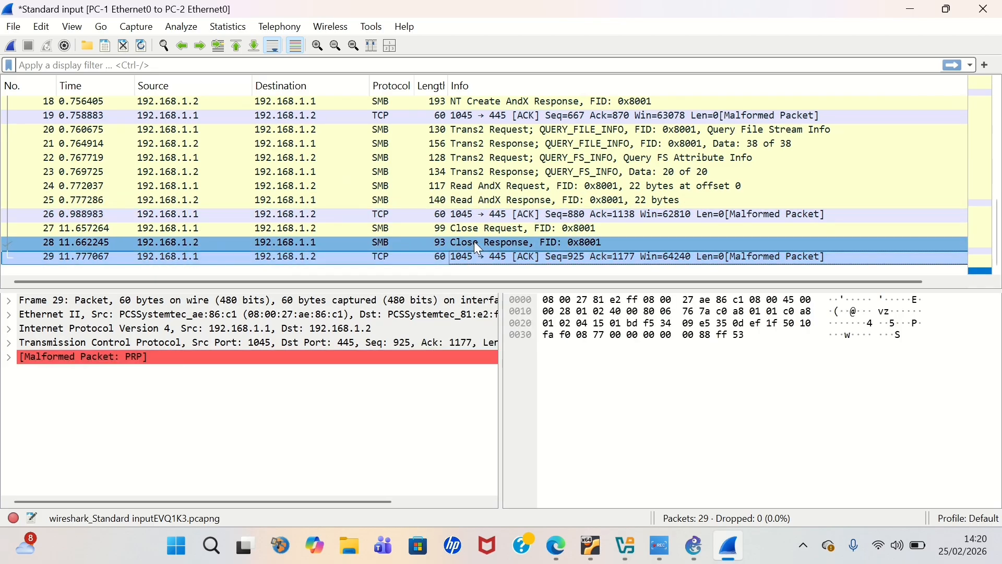
pyautogui.click(474, 241)
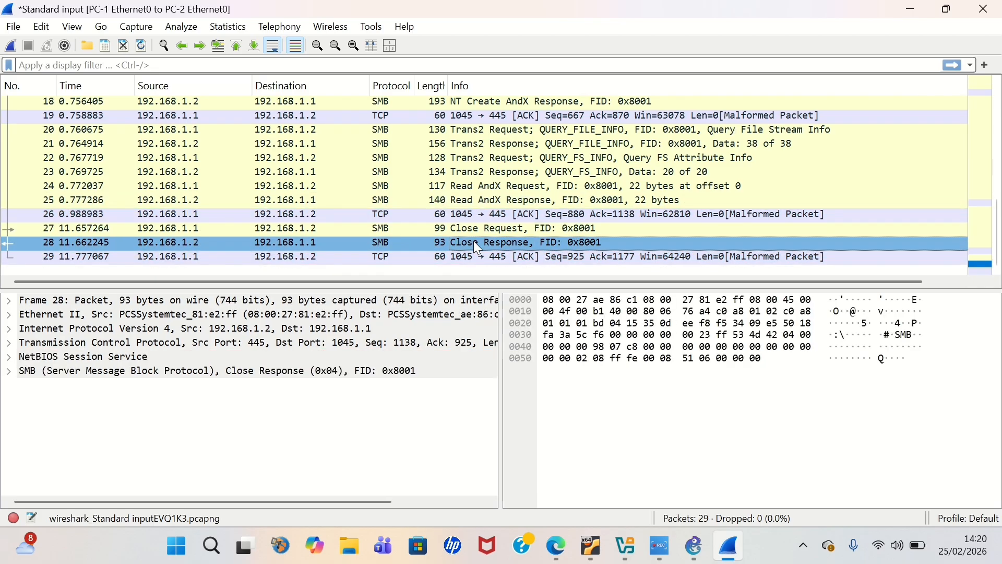
pyautogui.click(478, 235)
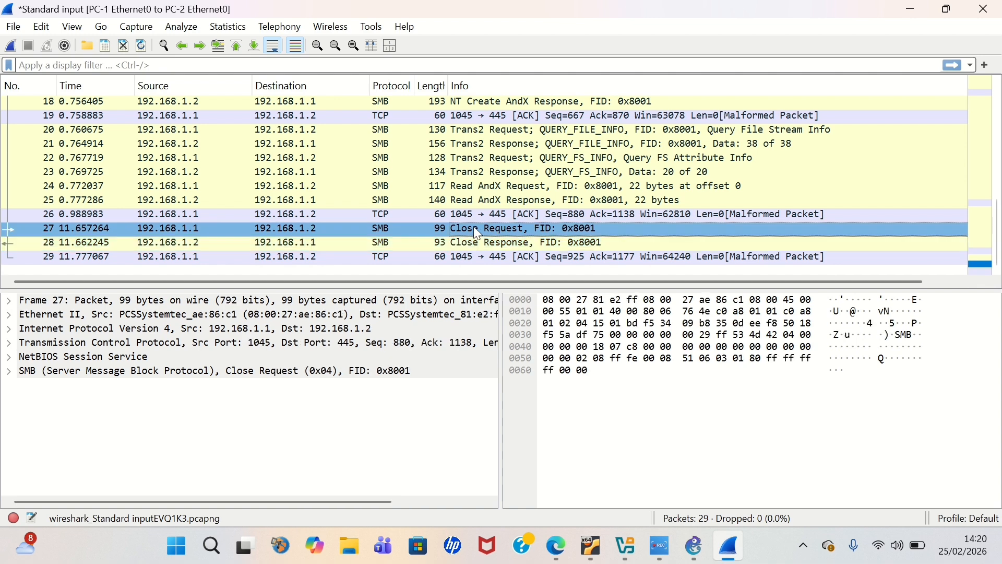
pyautogui.click(470, 214)
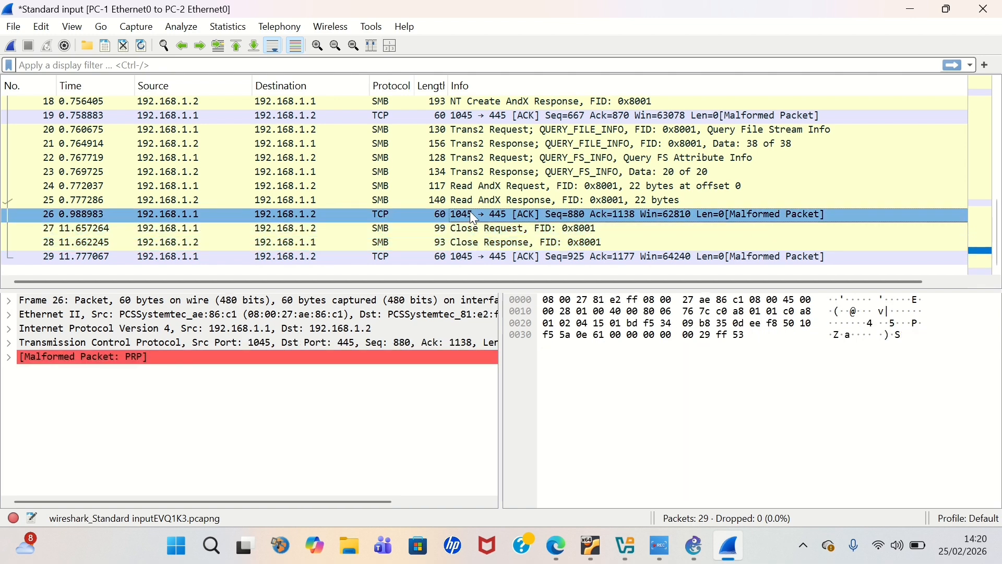
pyautogui.click(465, 203)
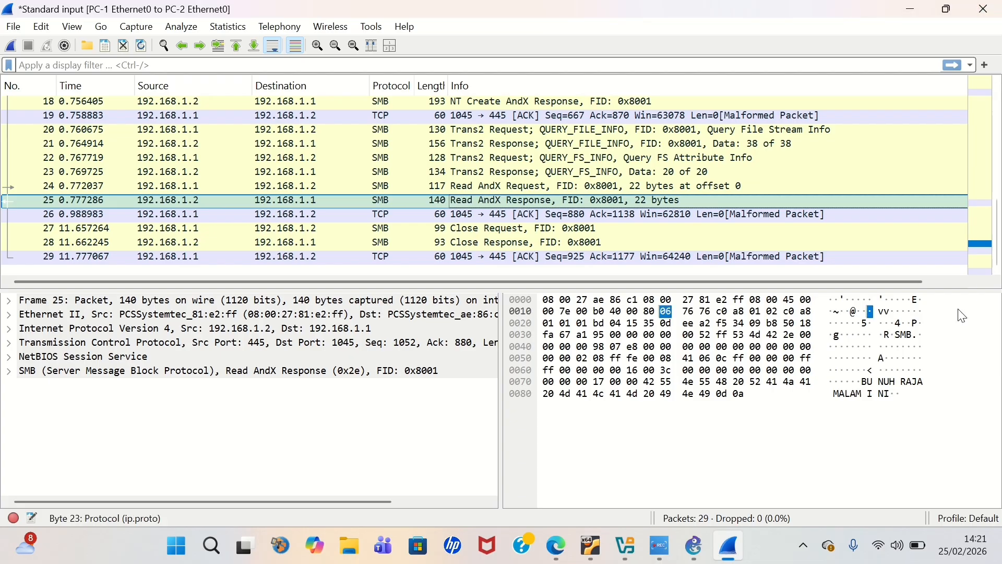
pyautogui.click(888, 381)
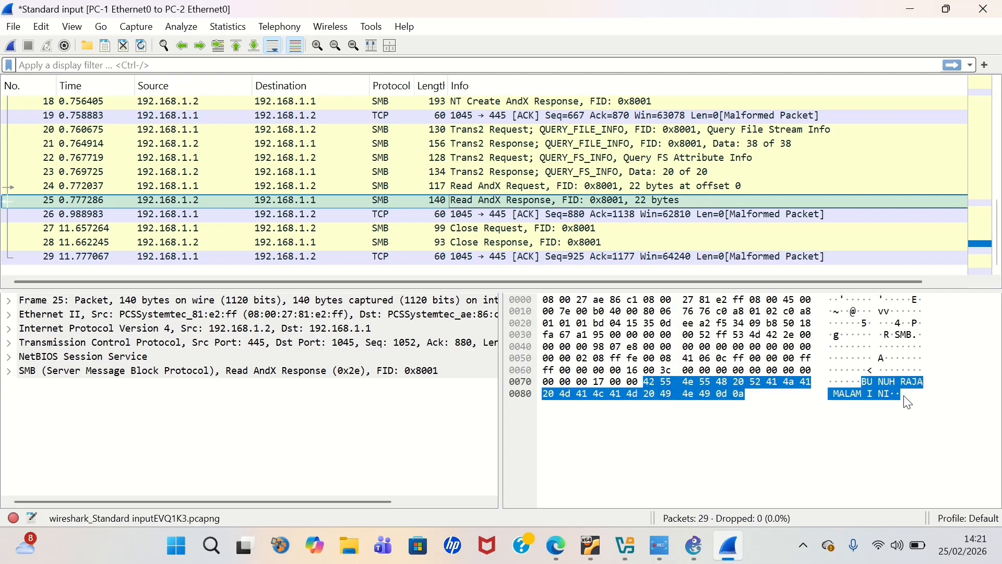